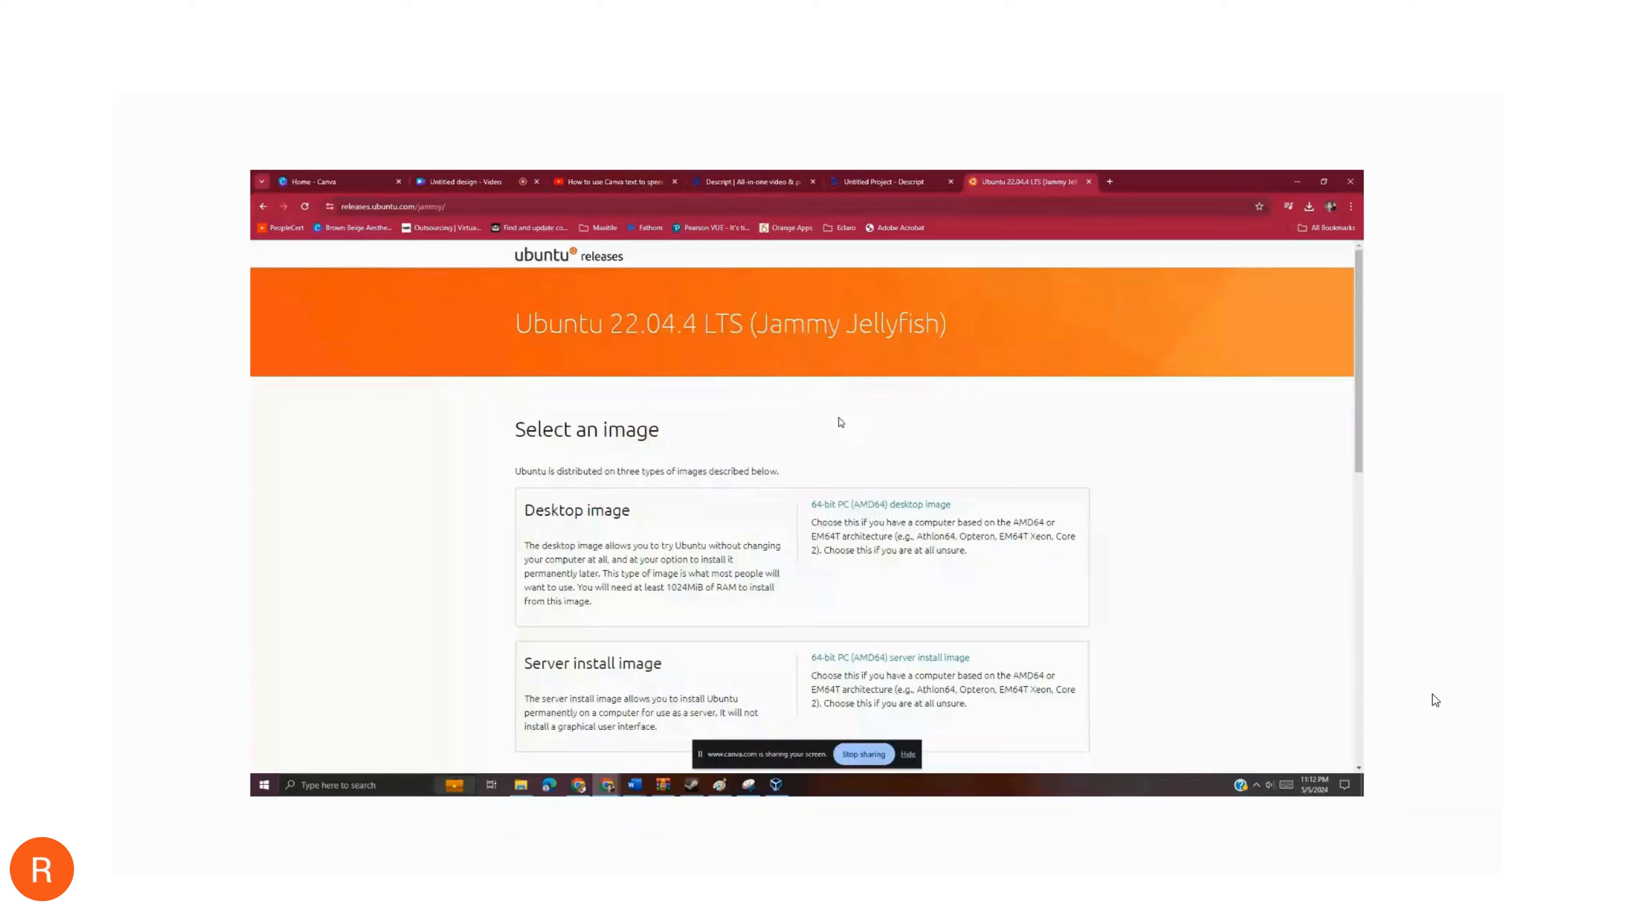
- Start downloading ubuntu-22.04.4-desktop-amd64.iso from the Ubuntu releases page, and pause the download
click(909, 754)
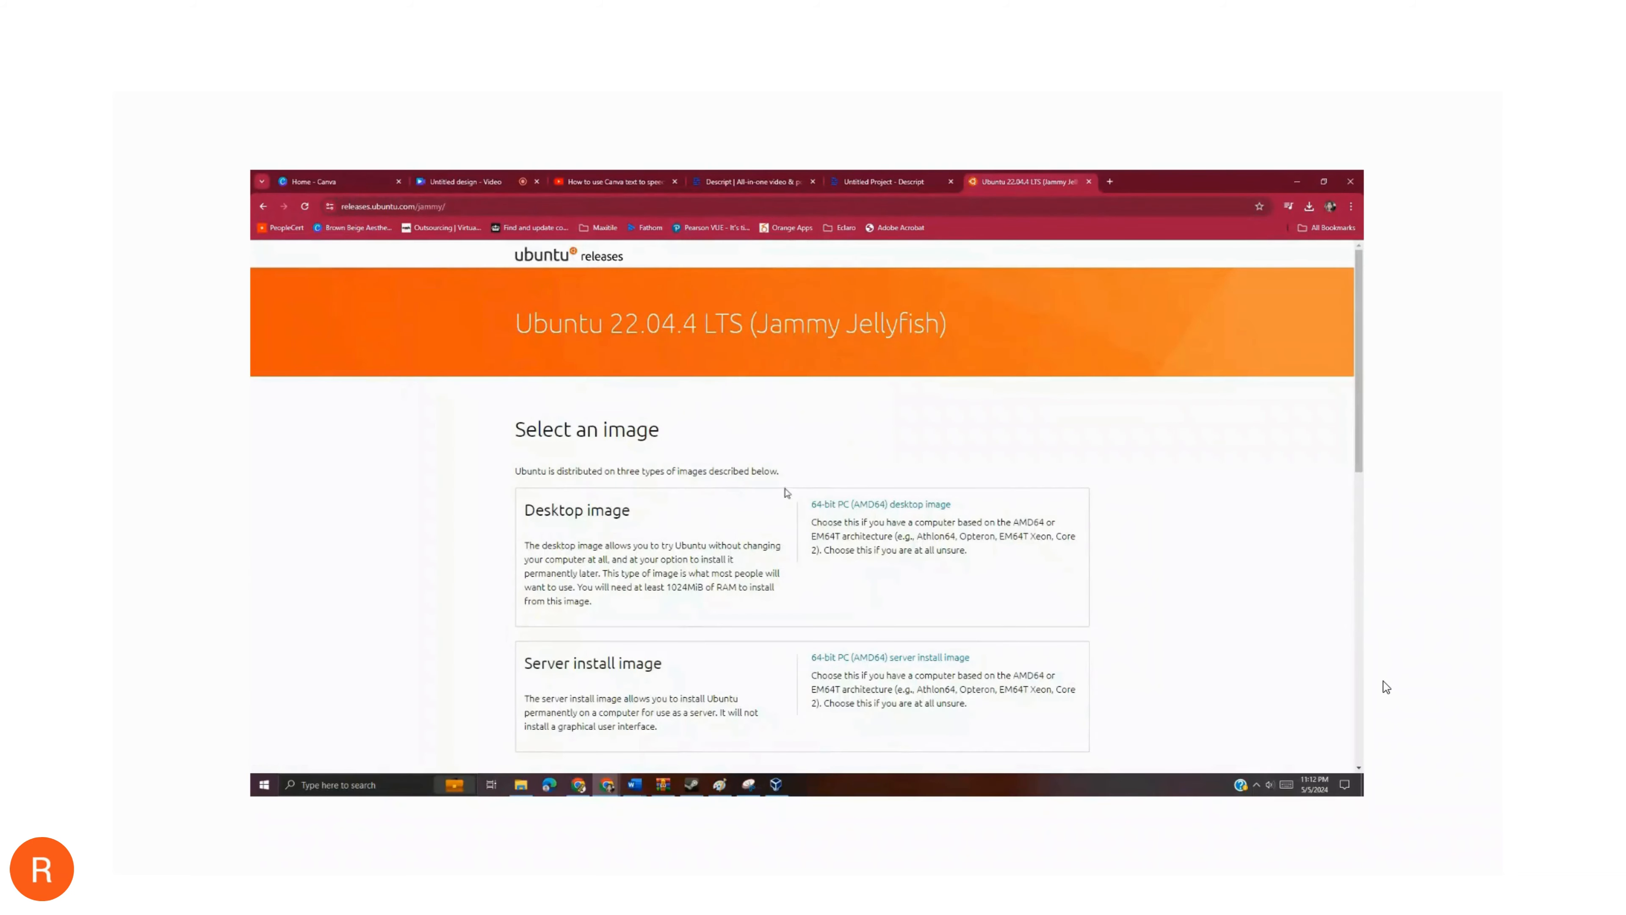
scroll(768, 564, down, 5)
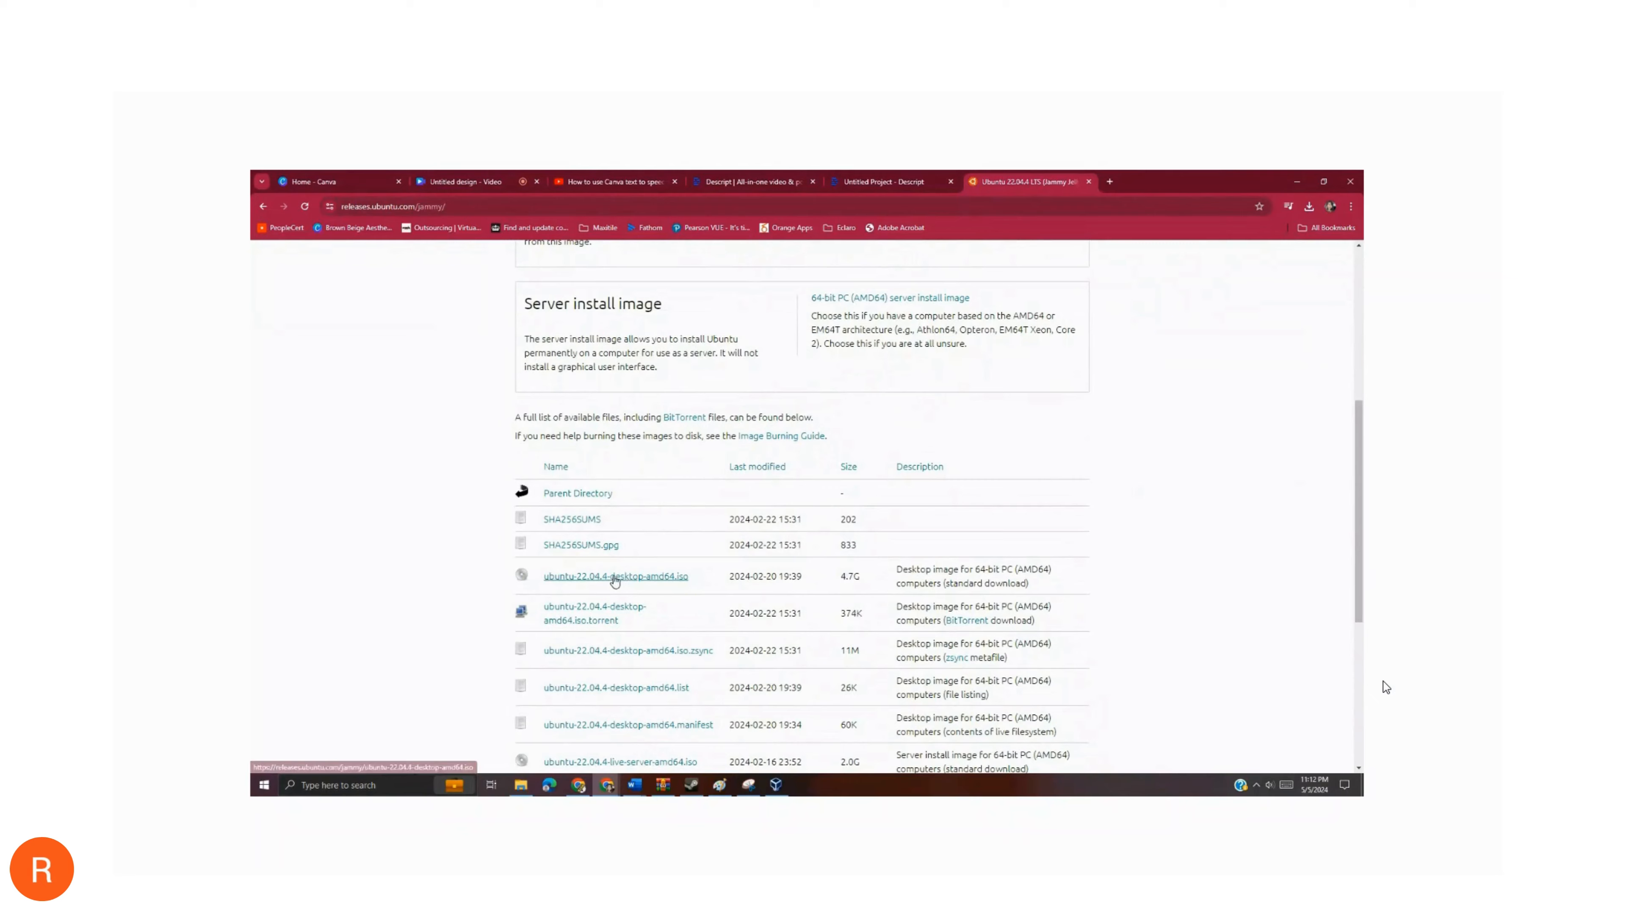
click(614, 576)
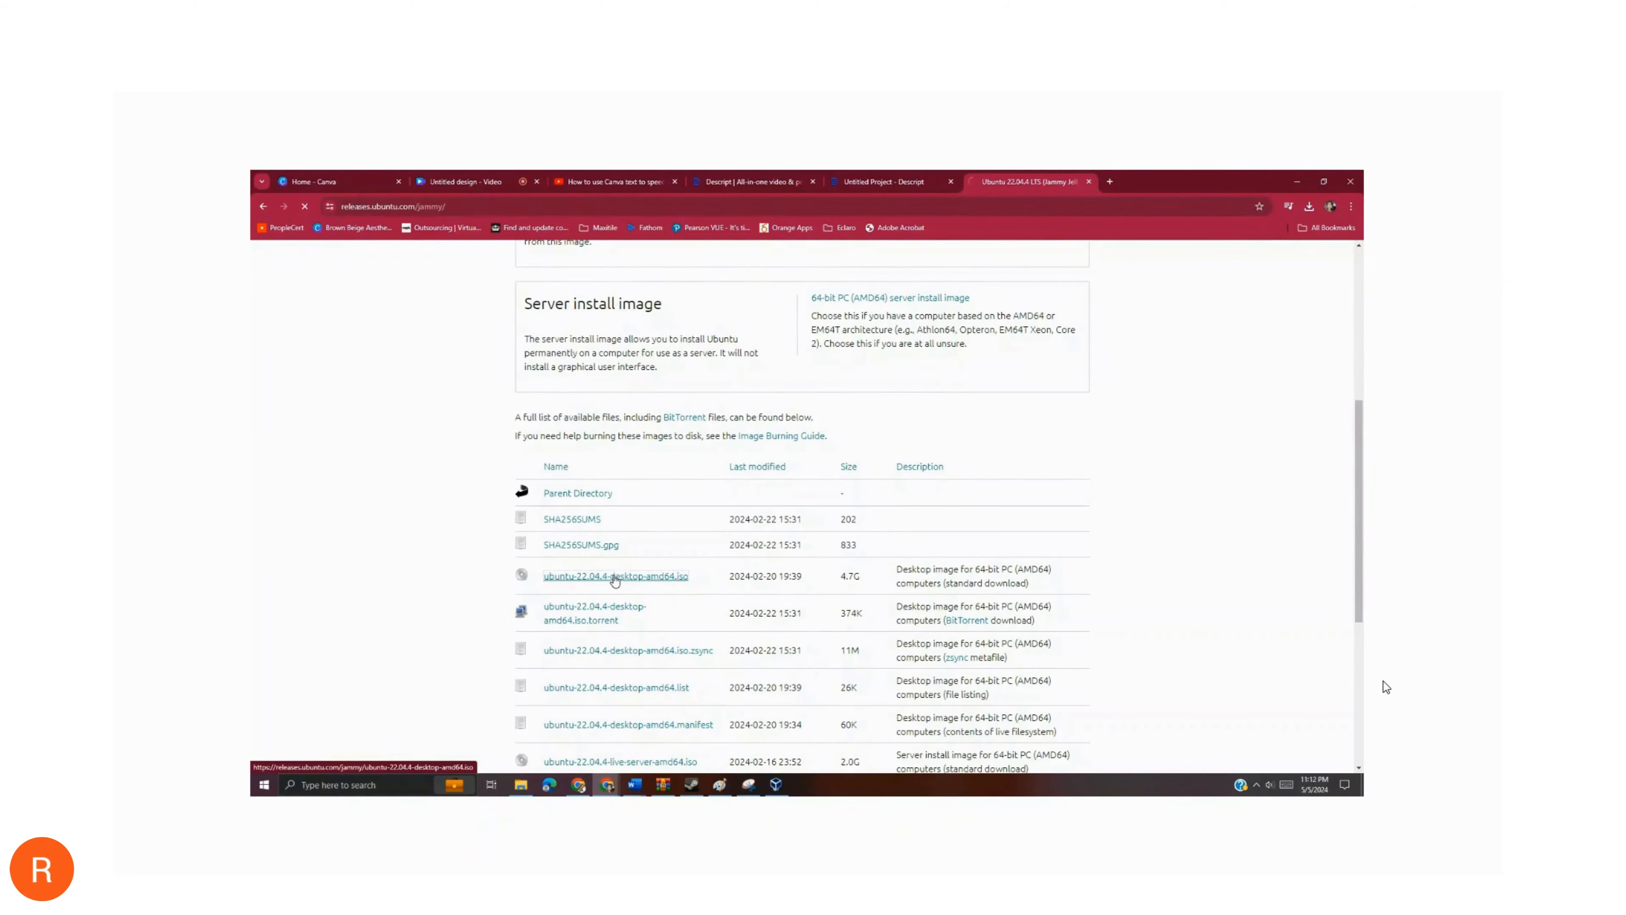
click(1308, 207)
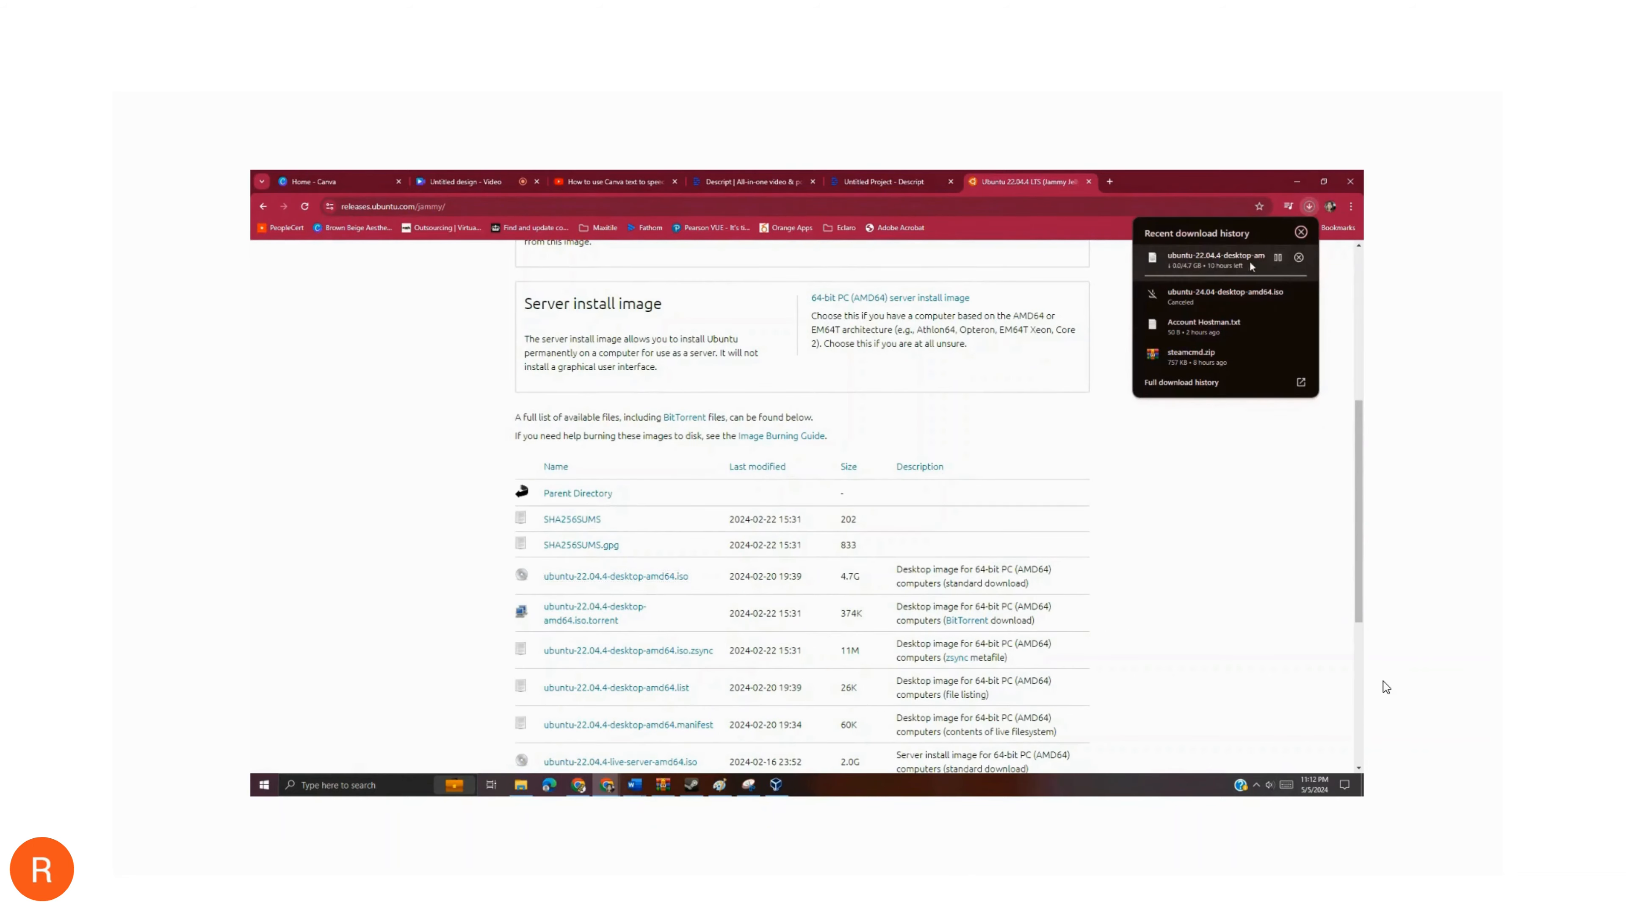
click(1280, 258)
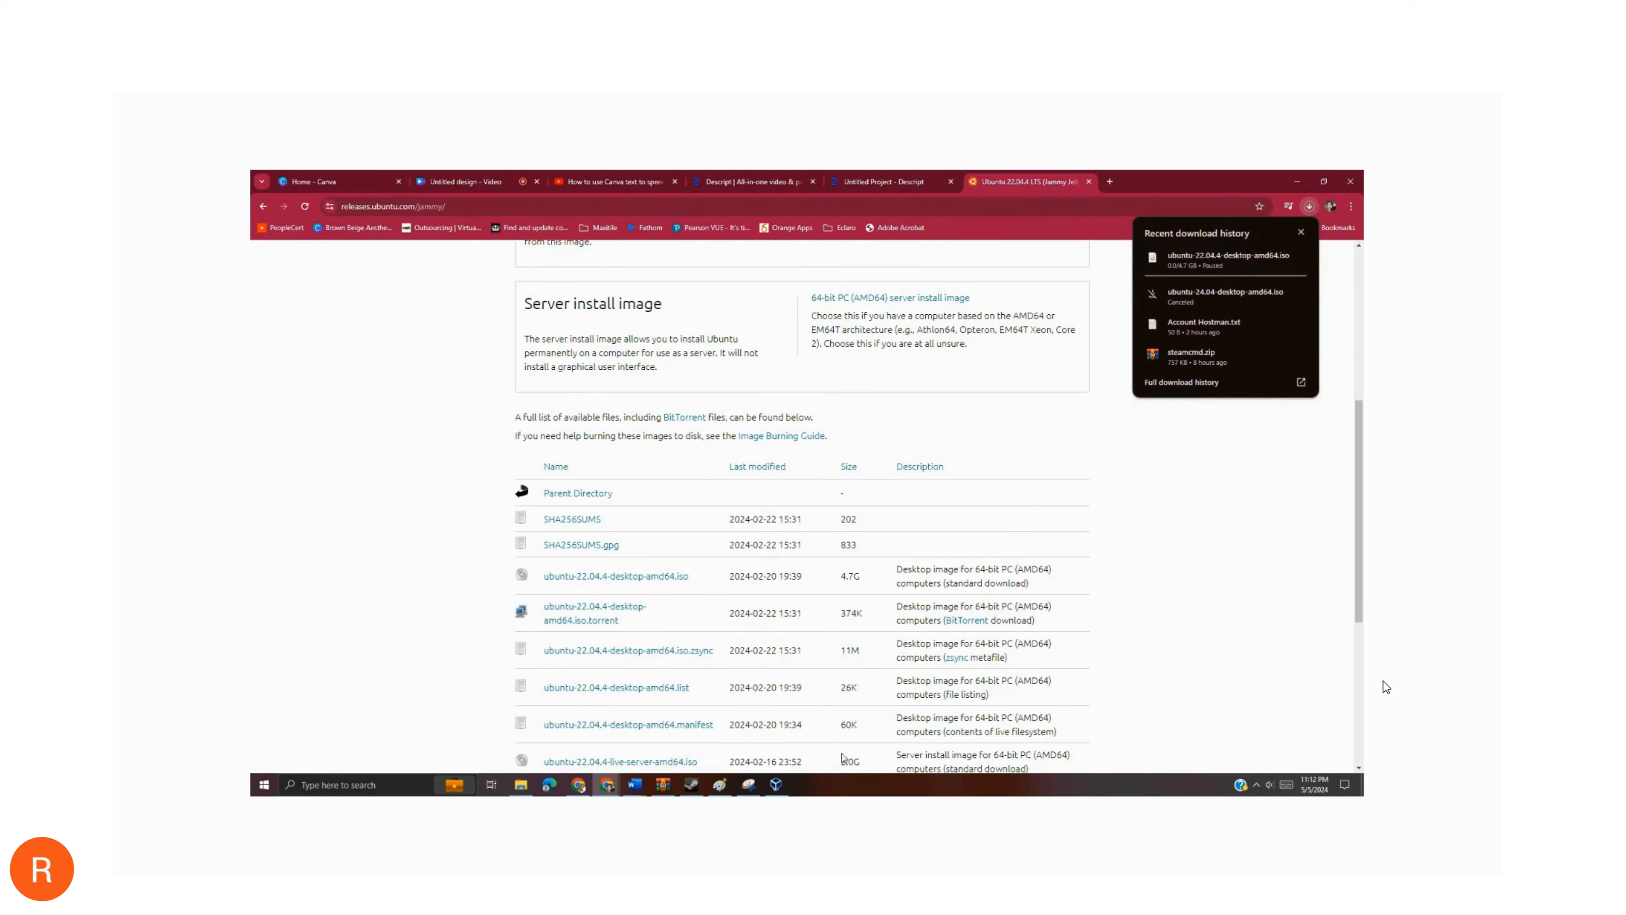
- Switch to Oracle VM VirtualBox Manager and start a new virtual machine named MyServerUbuntu
click(775, 785)
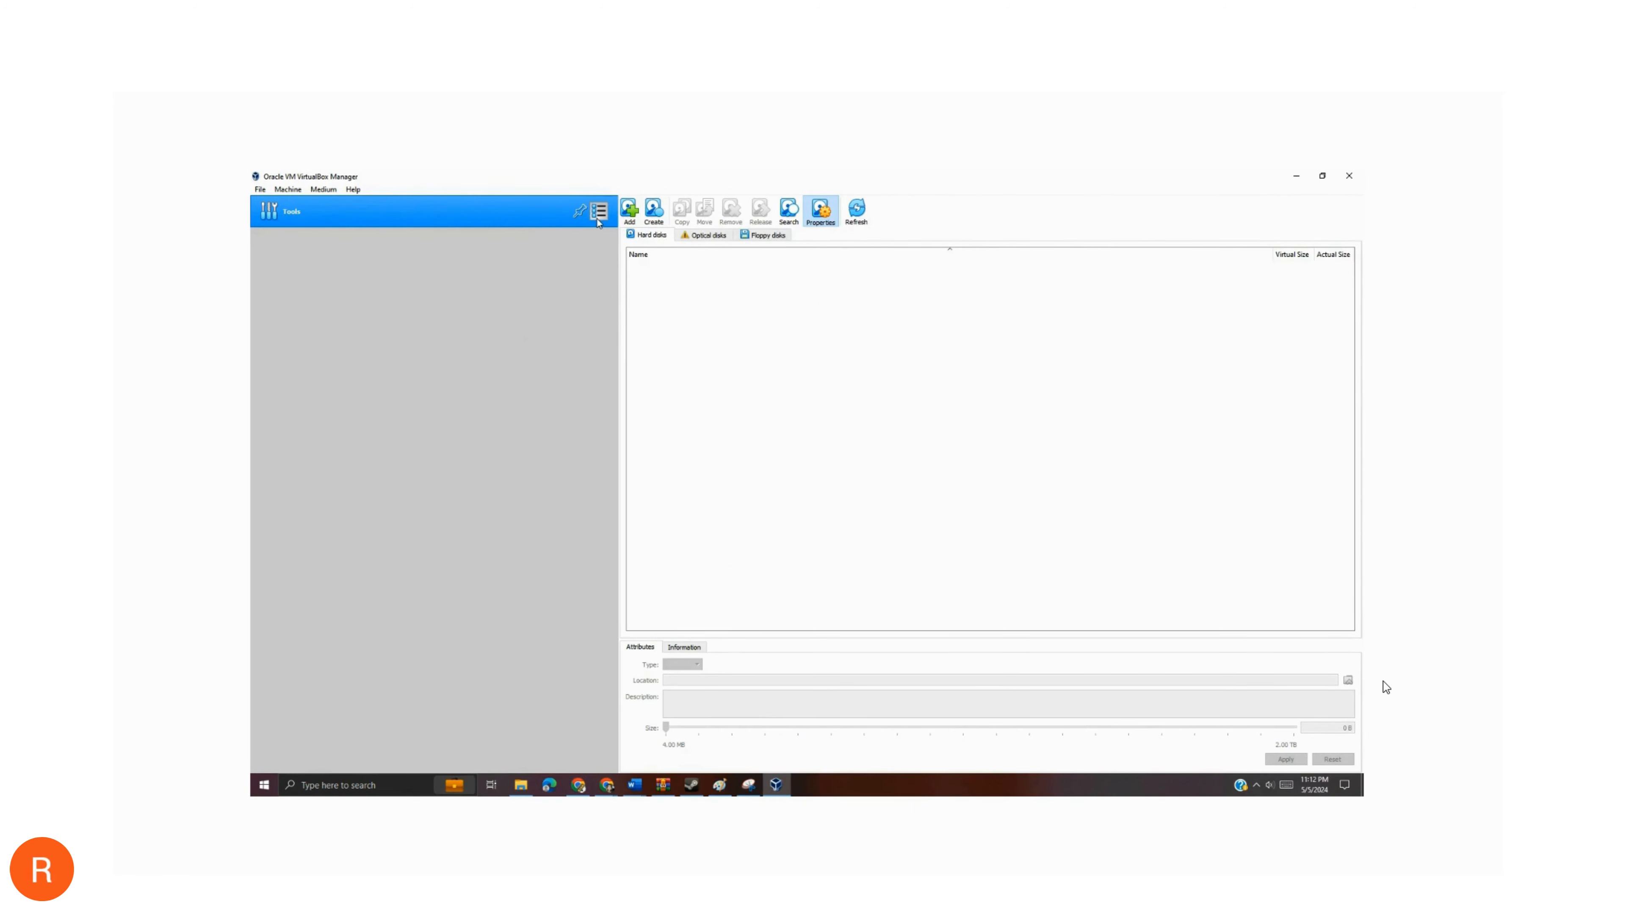
click(264, 189)
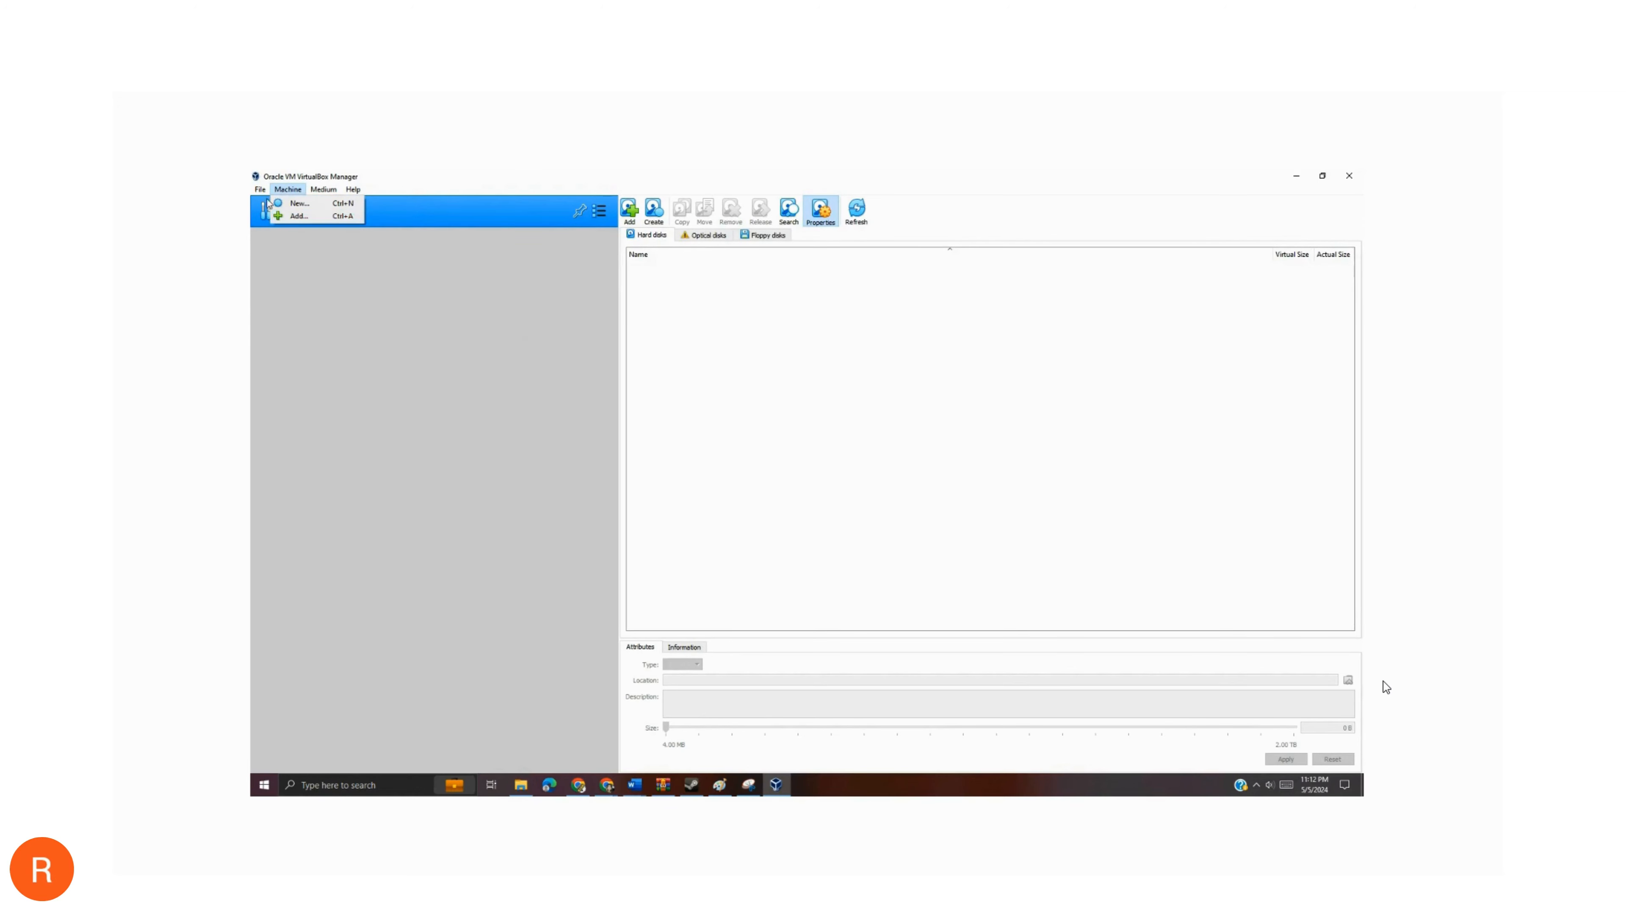
mouse_move(281, 196)
click(298, 203)
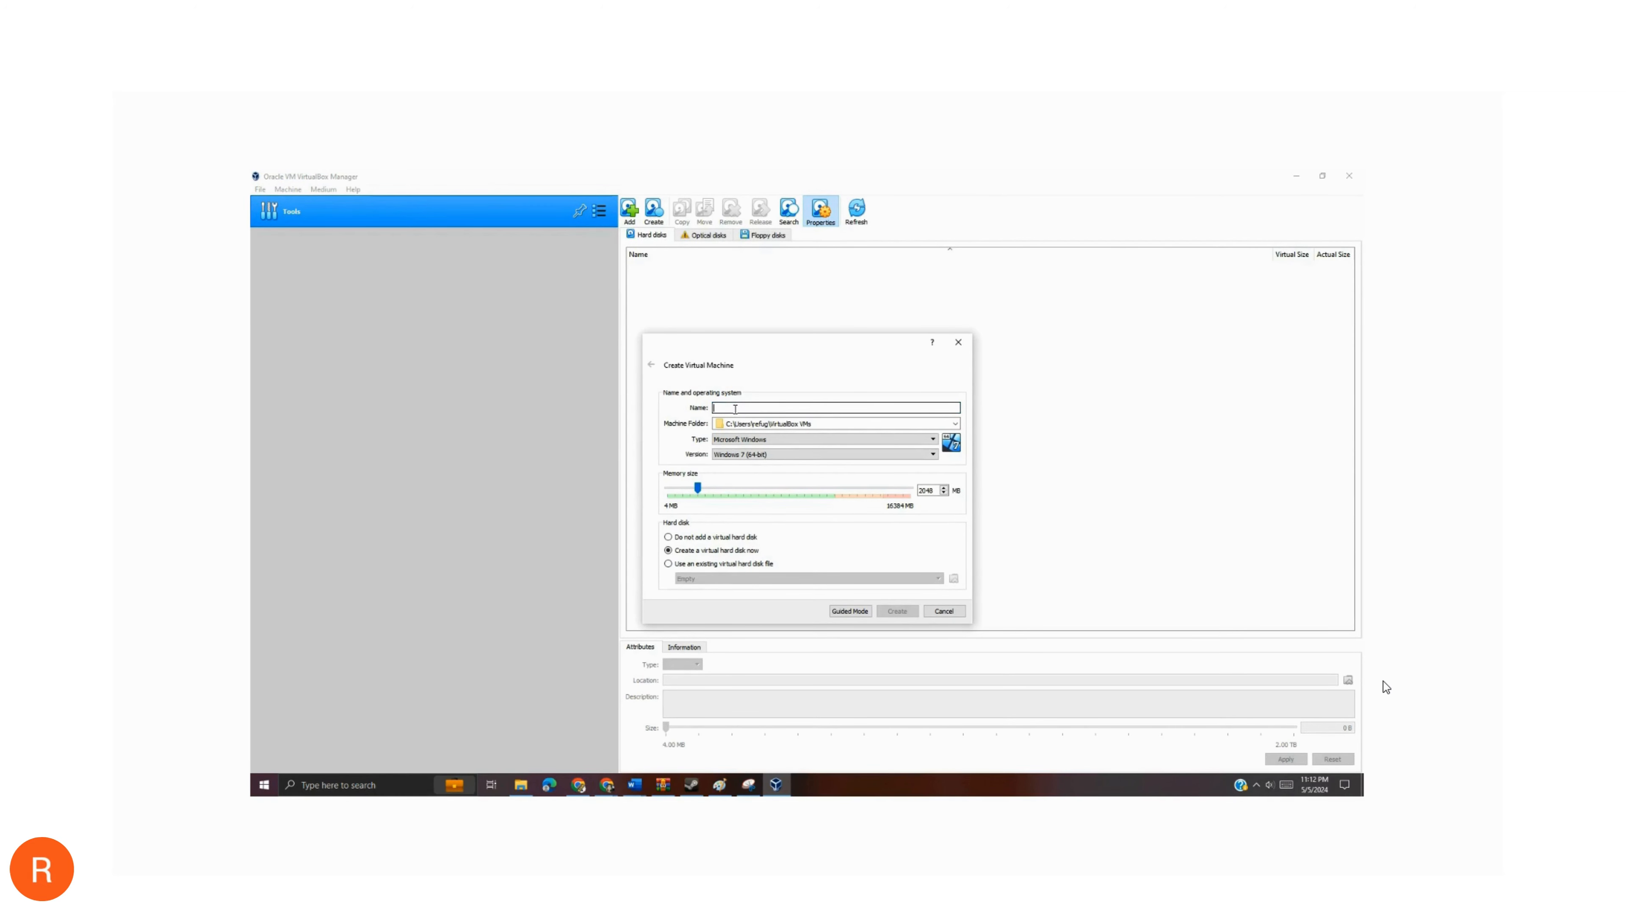
text(MyServerUbuntu)
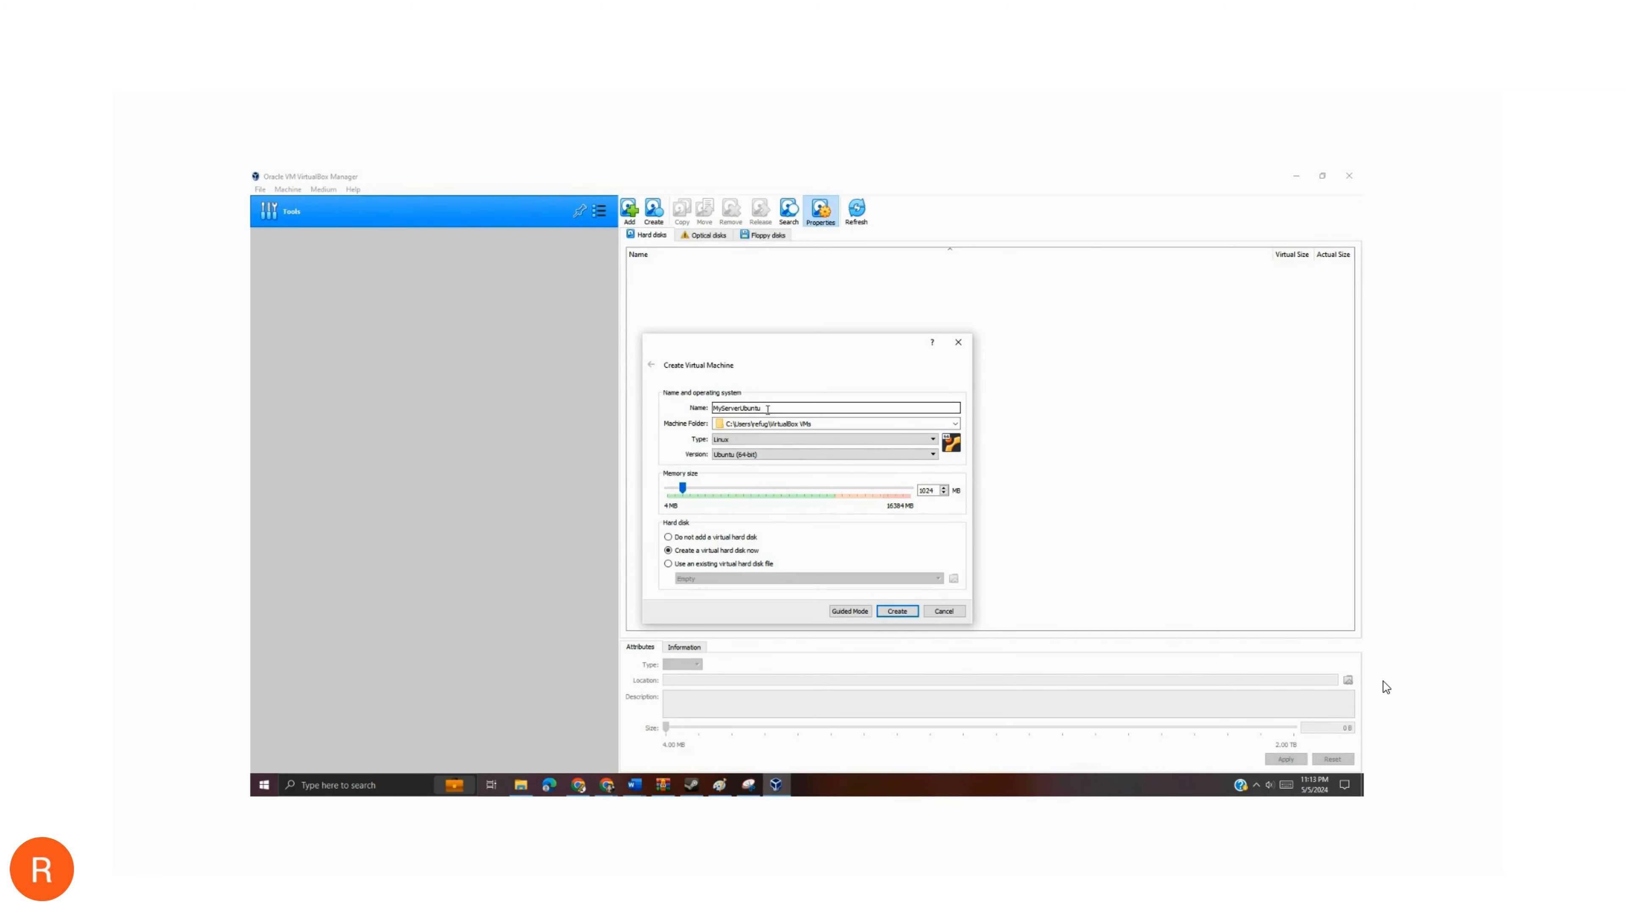
drag(767, 408, 703, 405)
- Set the machine folder to the myserver folder inside VirtualBox VMs
mouse_move(812, 424)
mouse_down()
mouse_move(702, 425)
mouse_move(808, 423)
mouse_up()
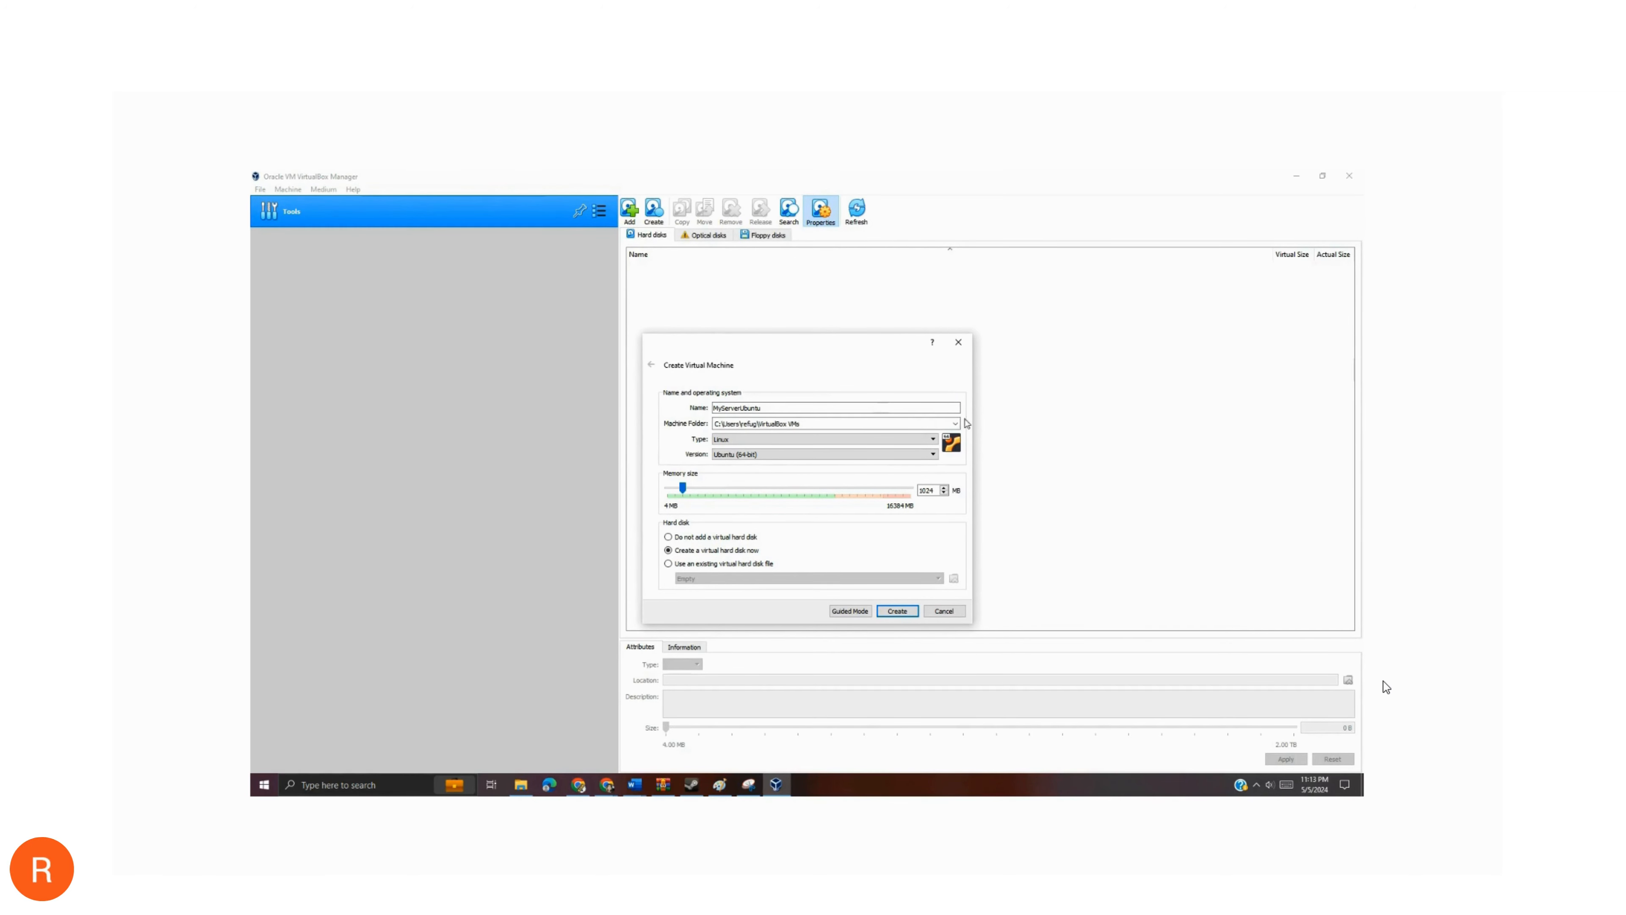
click(955, 424)
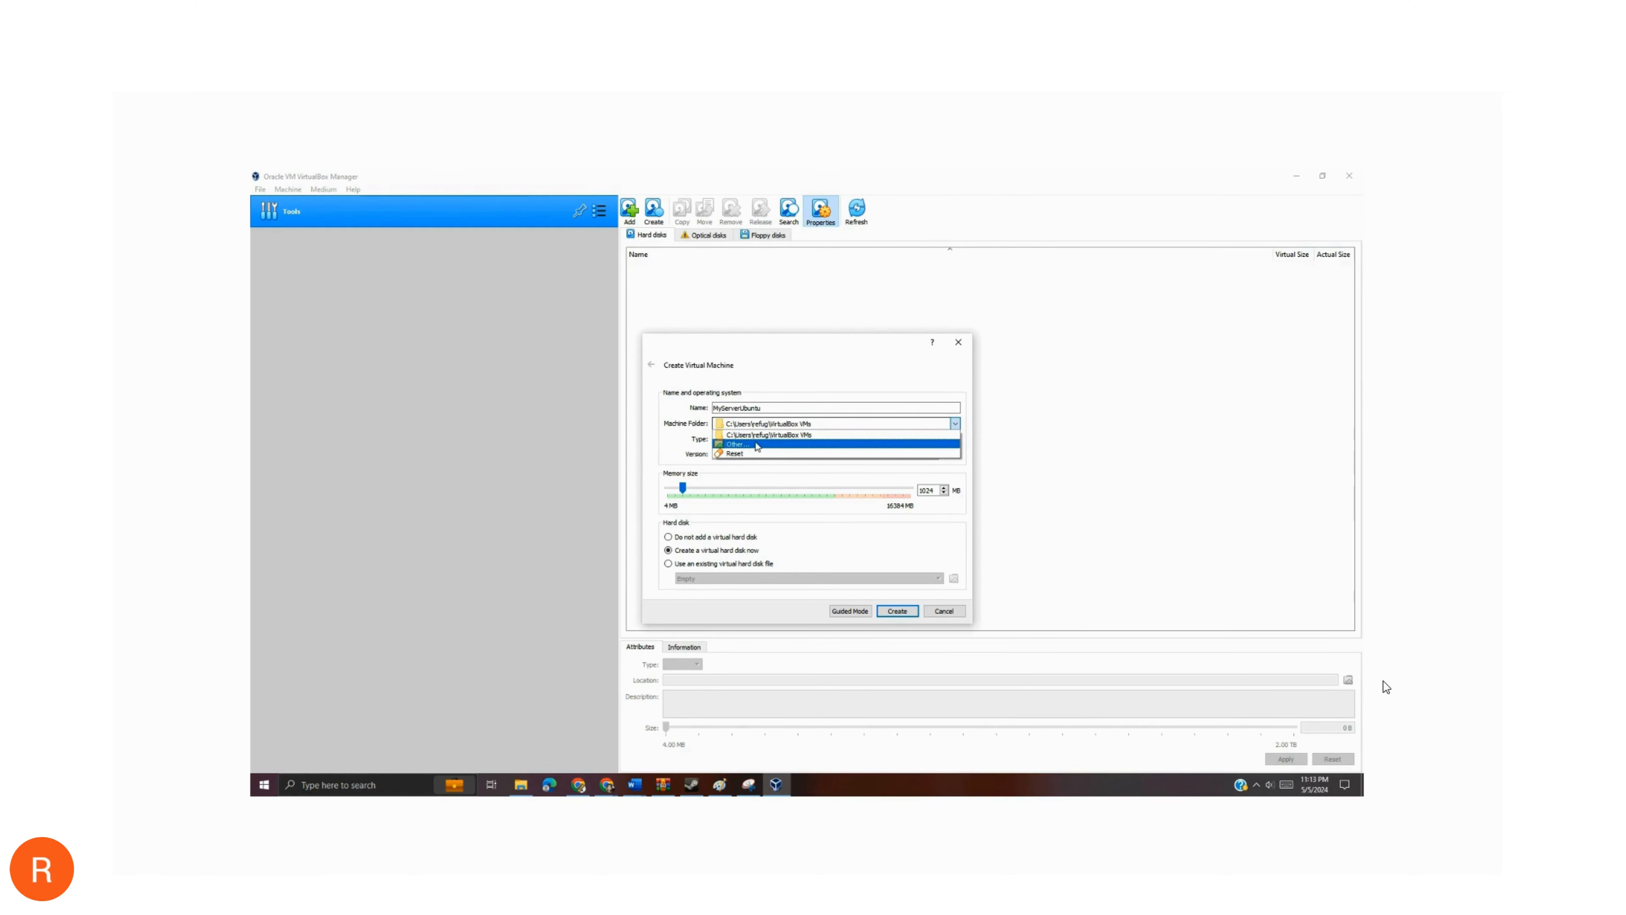
click(736, 444)
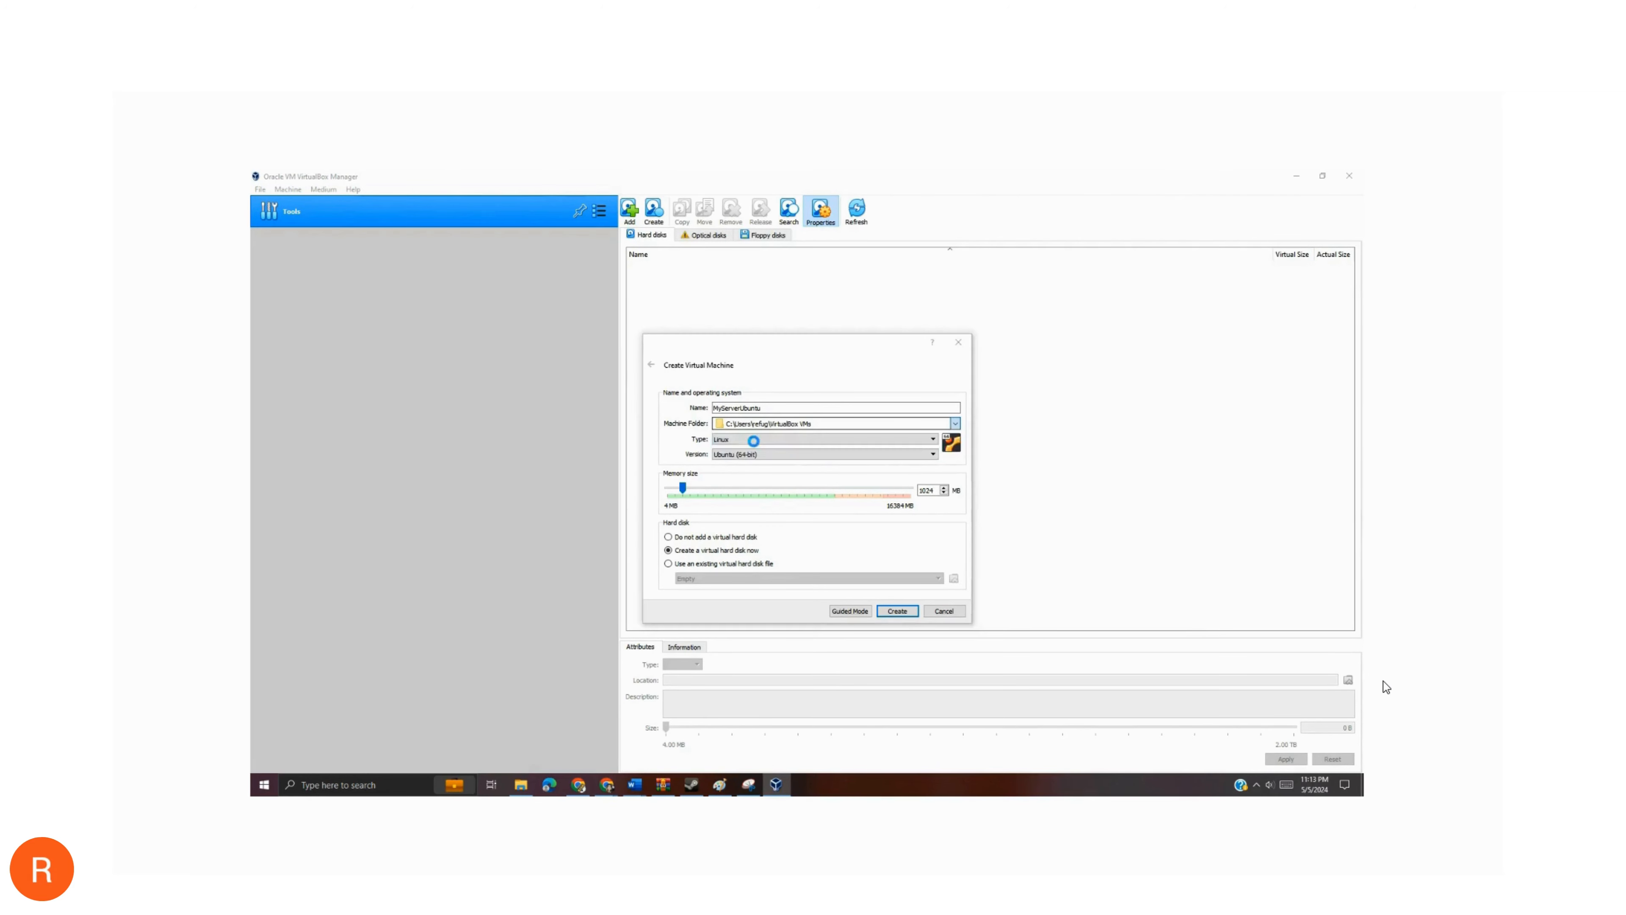
double_click(792, 418)
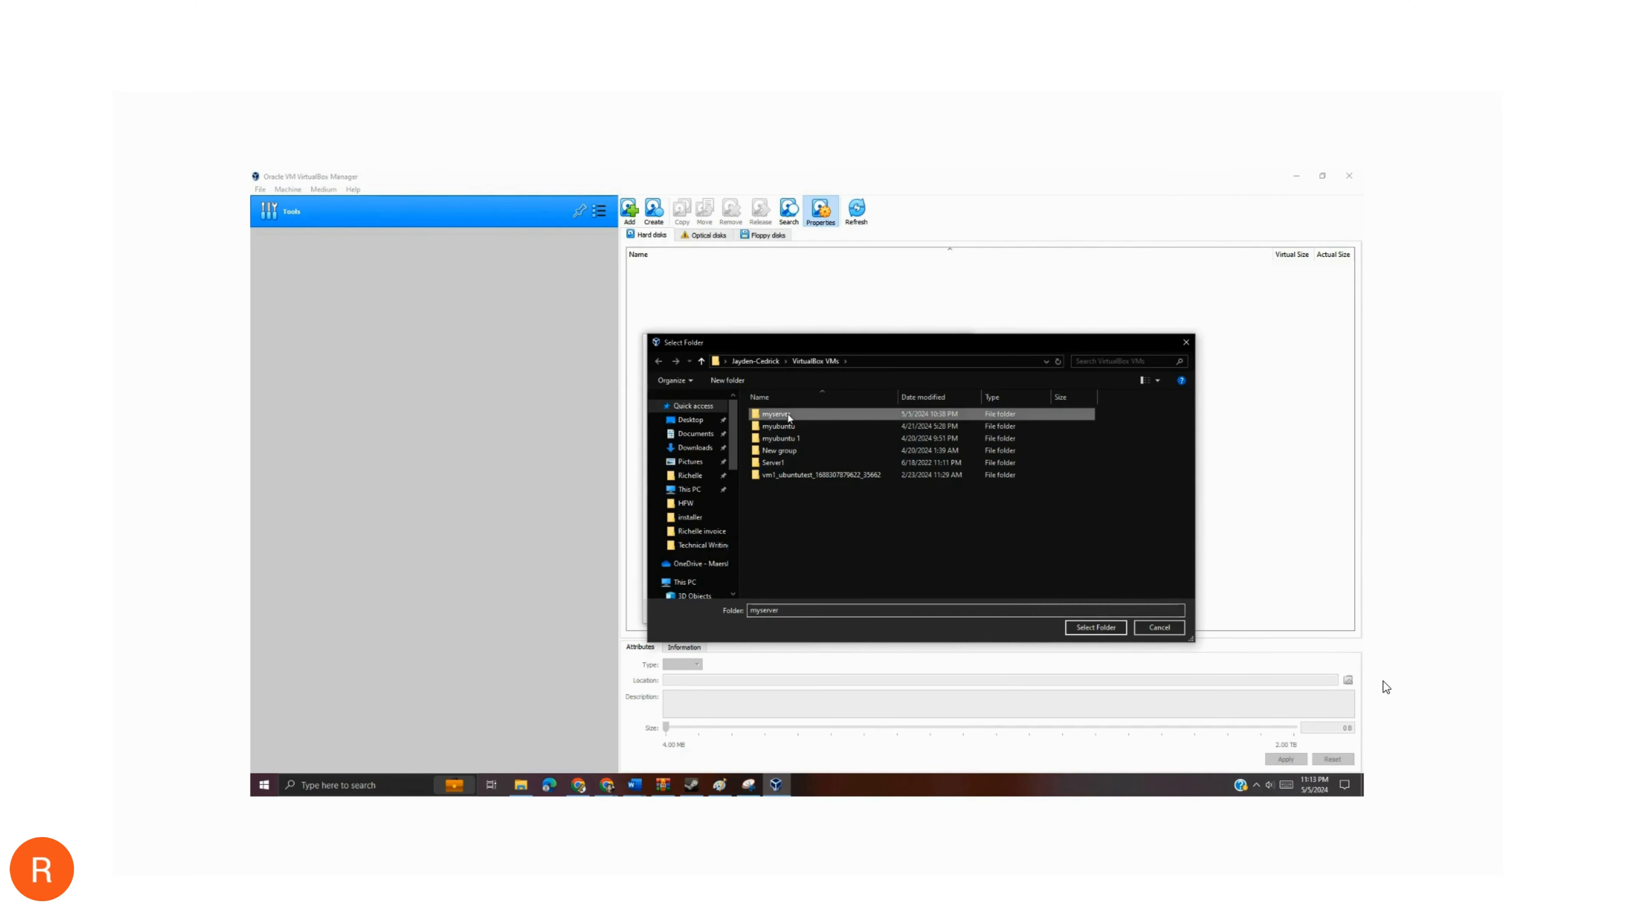
click(1096, 627)
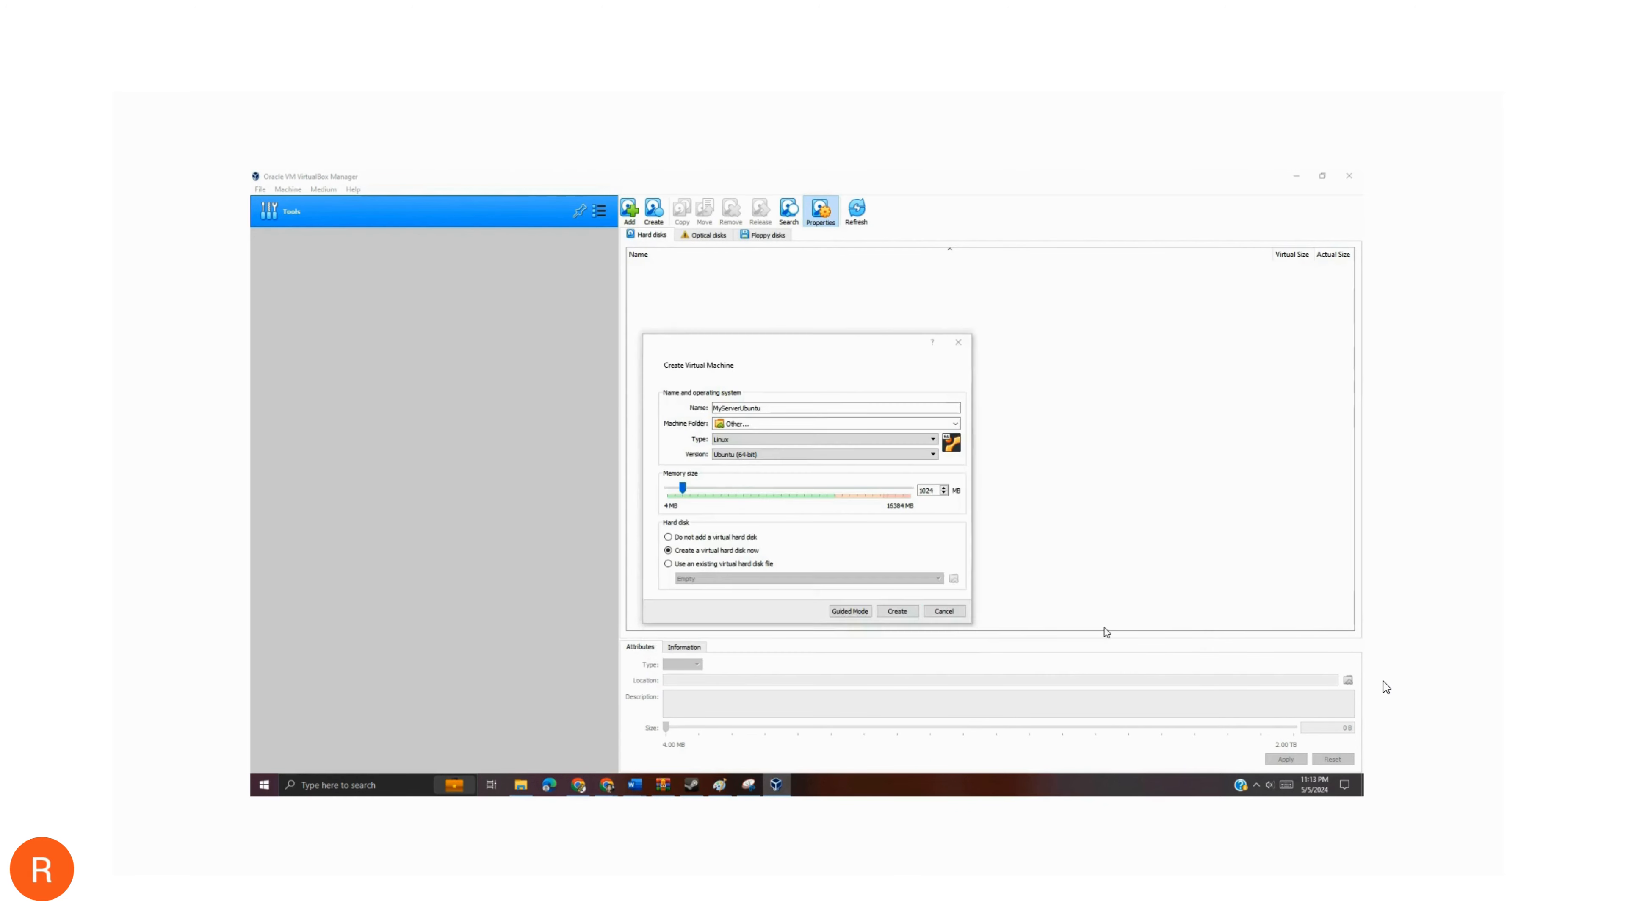
drag(842, 420, 712, 422)
- Choose Linux as the operating system type and set the memory size to 2048 MB
click(842, 441)
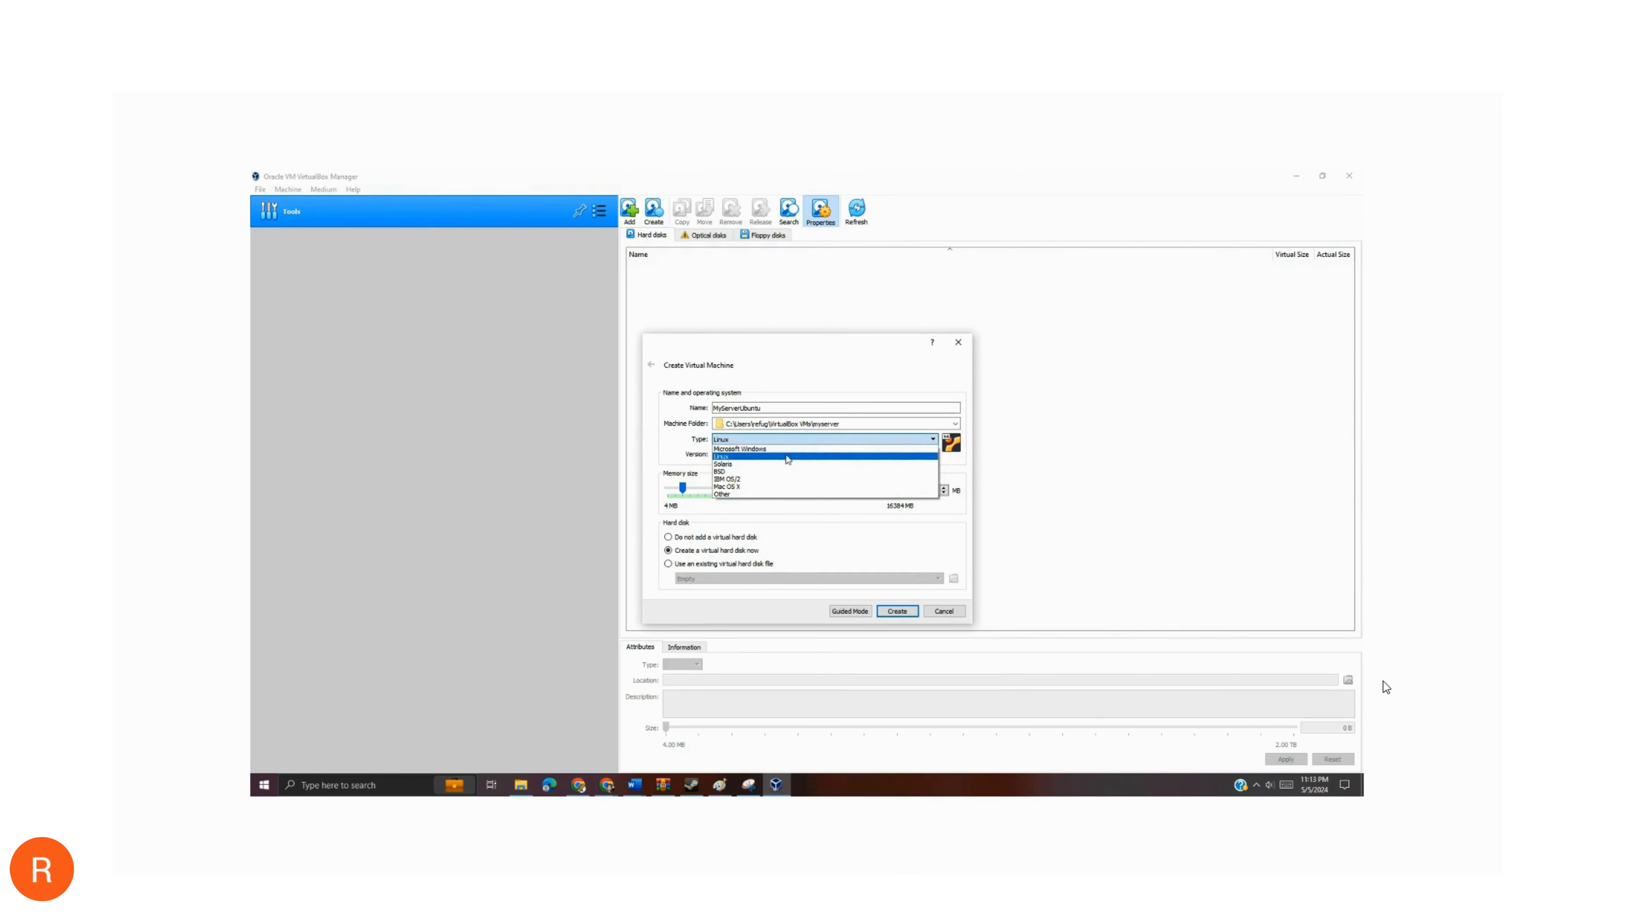
click(756, 457)
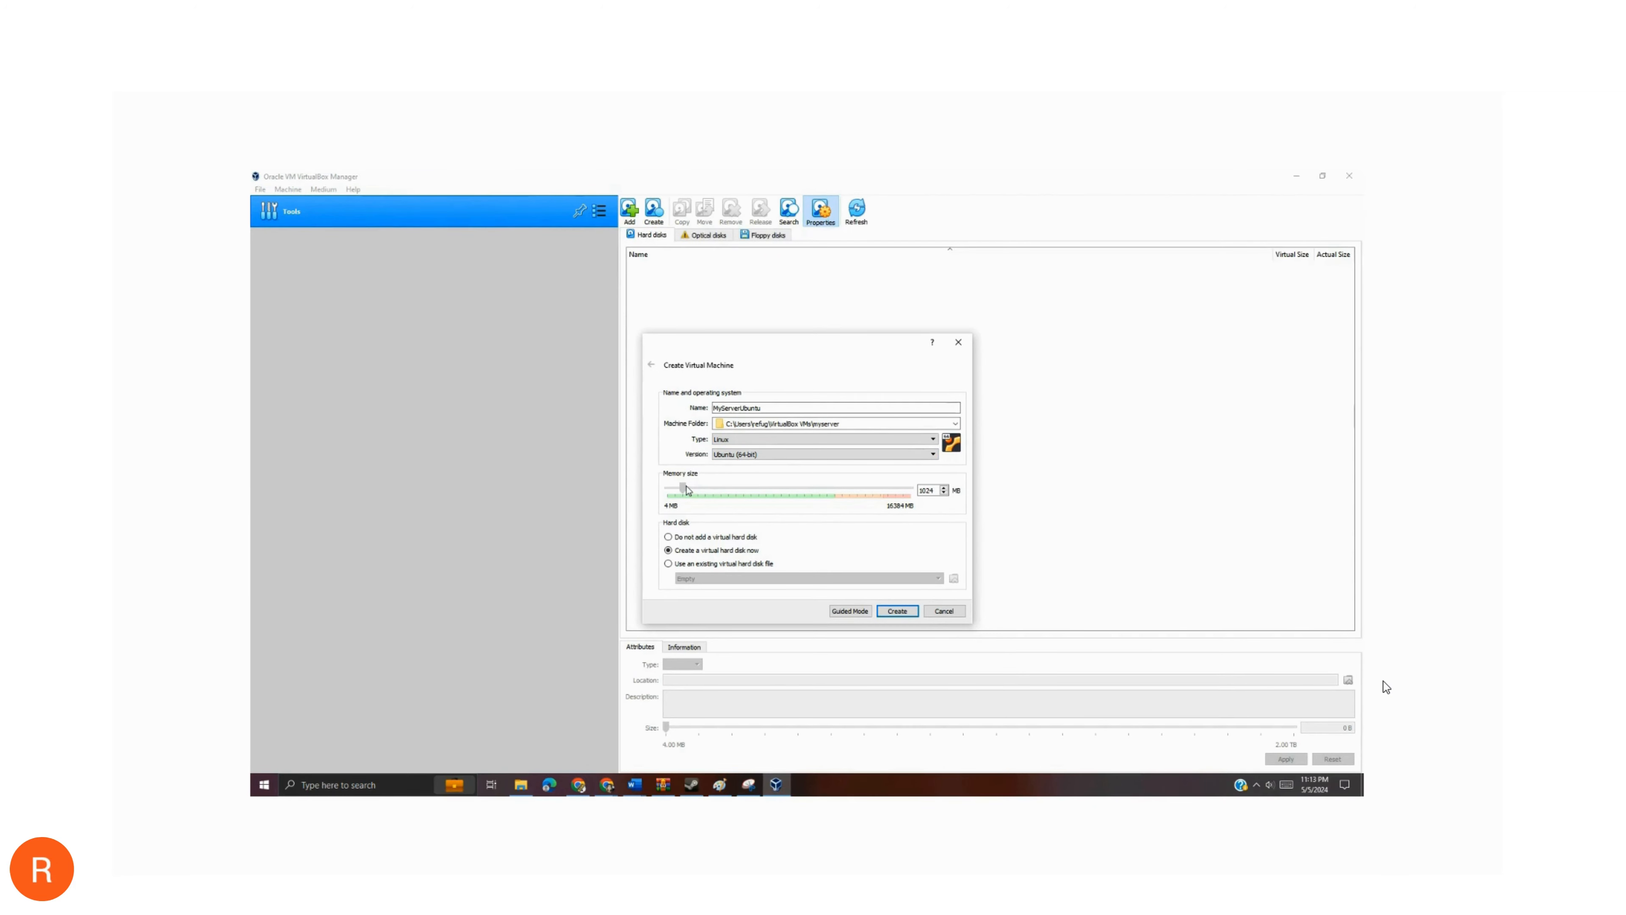
drag(687, 489, 702, 490)
double_click(928, 490)
- Choose to create a virtual hard disk now and proceed to the hard disk creation
click(667, 537)
click(668, 563)
click(669, 550)
click(901, 612)
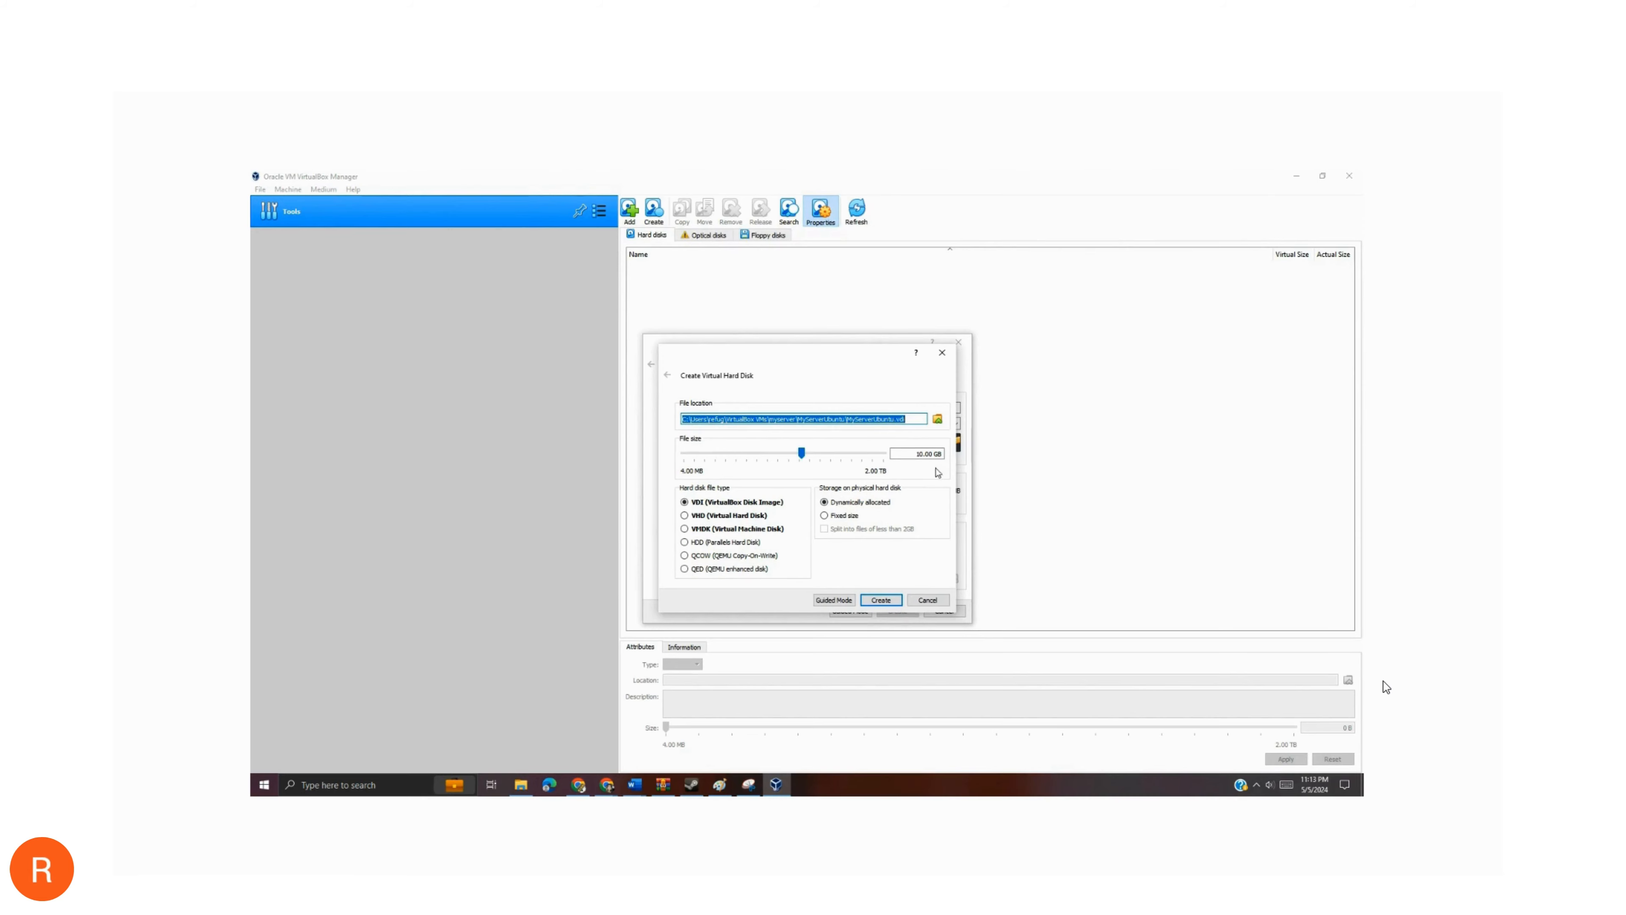
- Set the virtual hard disk's file size to 20 GB and create the disk
click(920, 454)
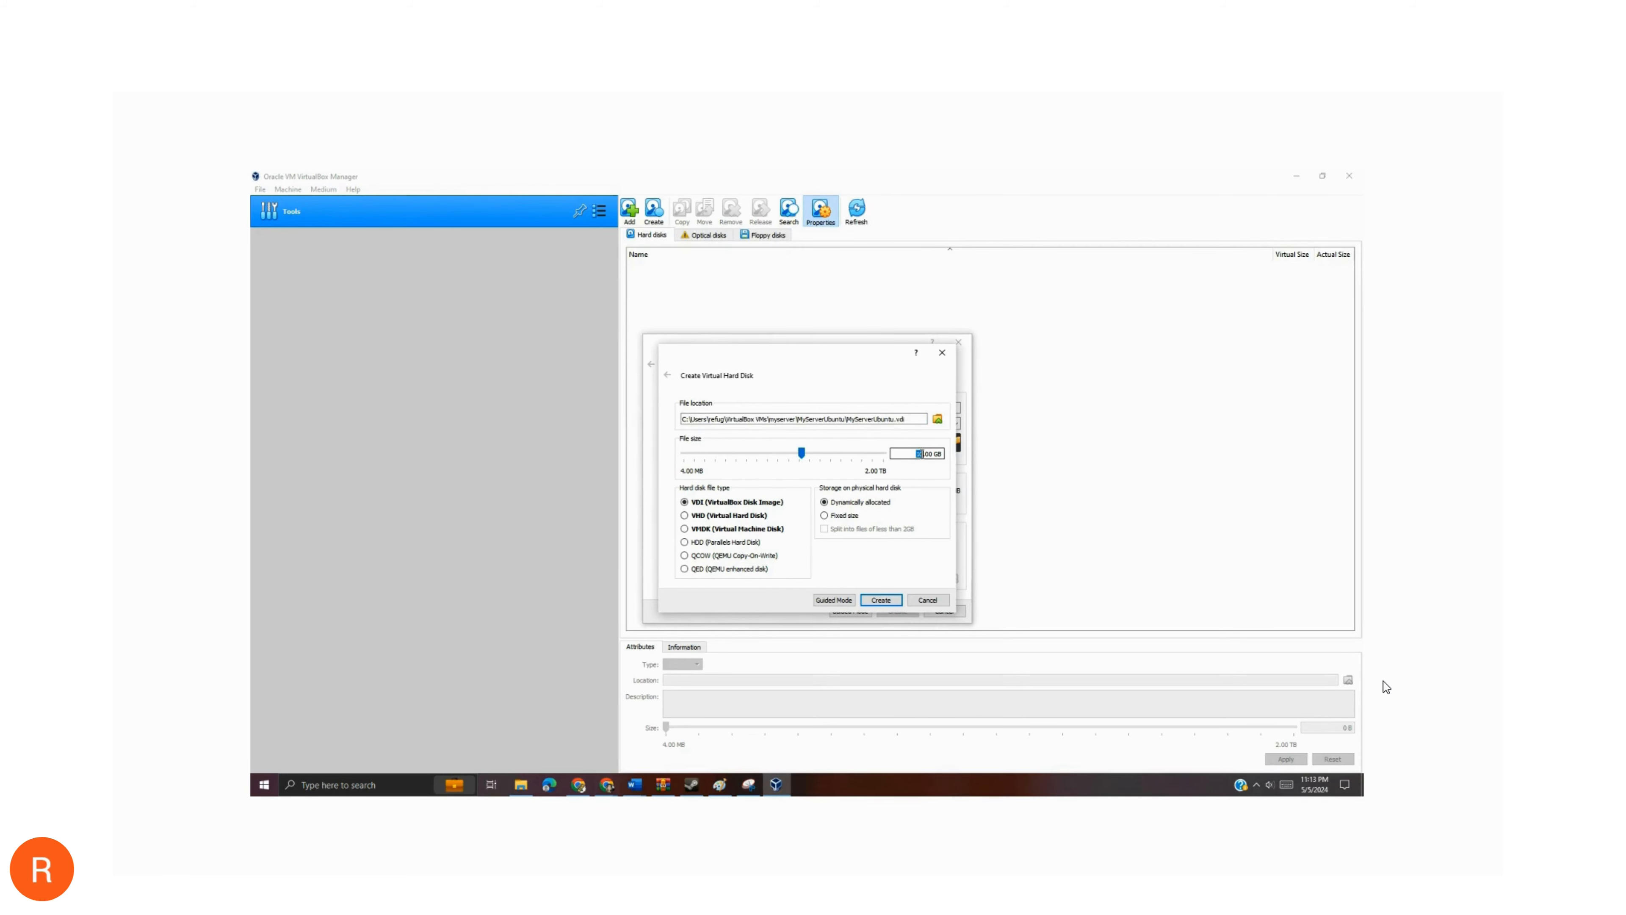
drag(805, 451, 812, 453)
click(918, 454)
drag(918, 456, 929, 456)
text(222)
key(BackSpace)
key(BackSpace)
text(0)
drag(924, 454, 959, 455)
click(889, 603)
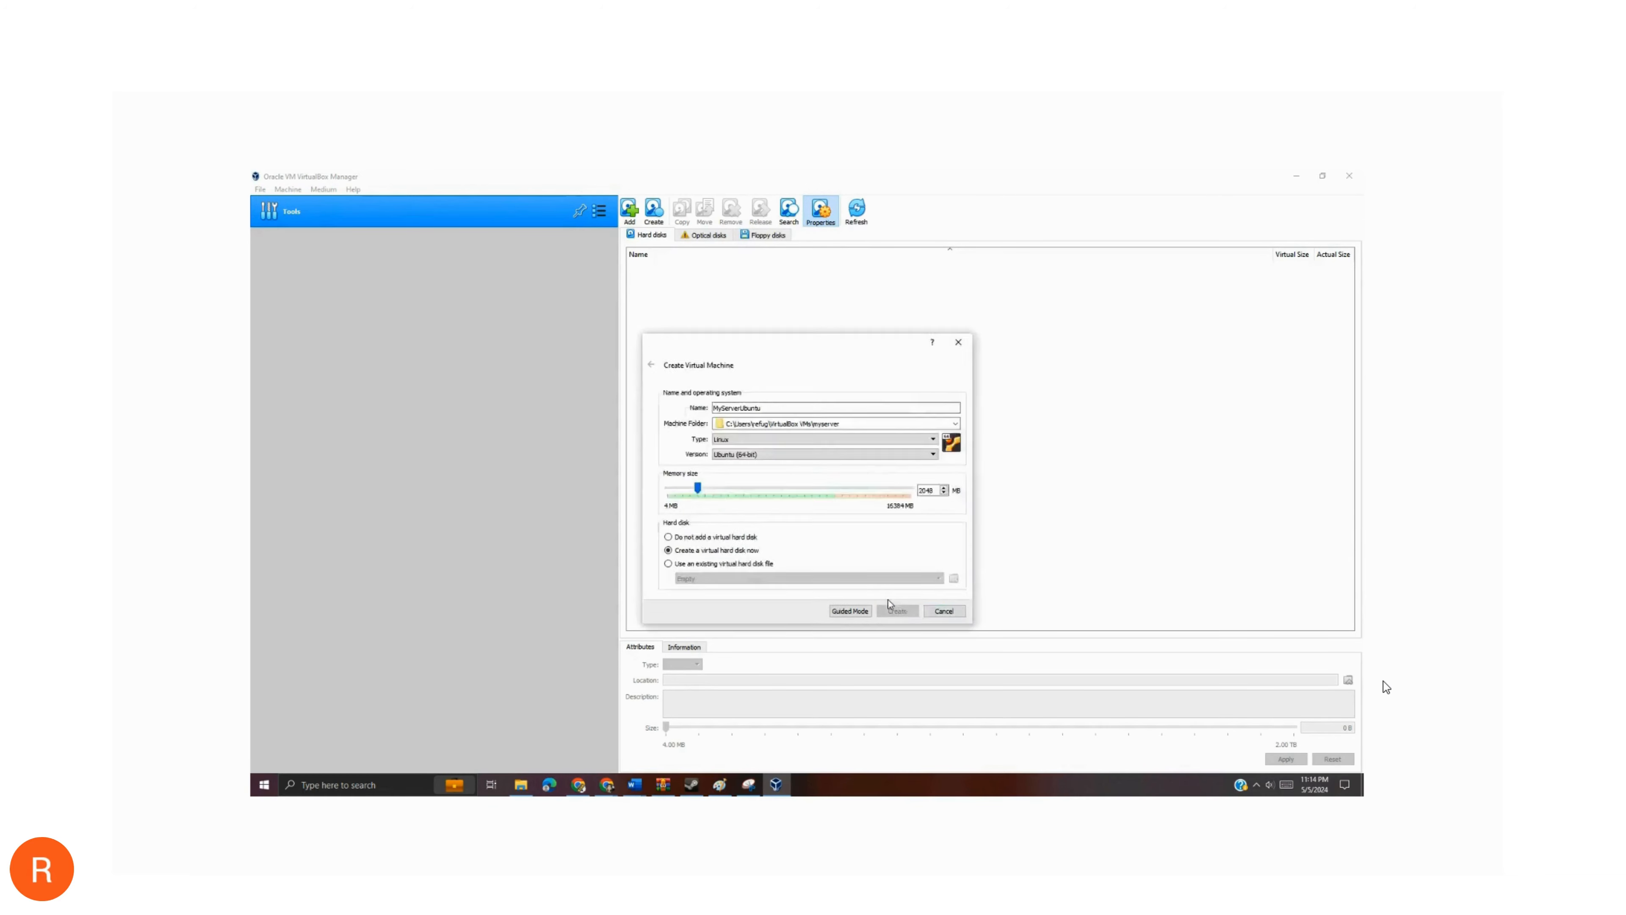
click(889, 603)
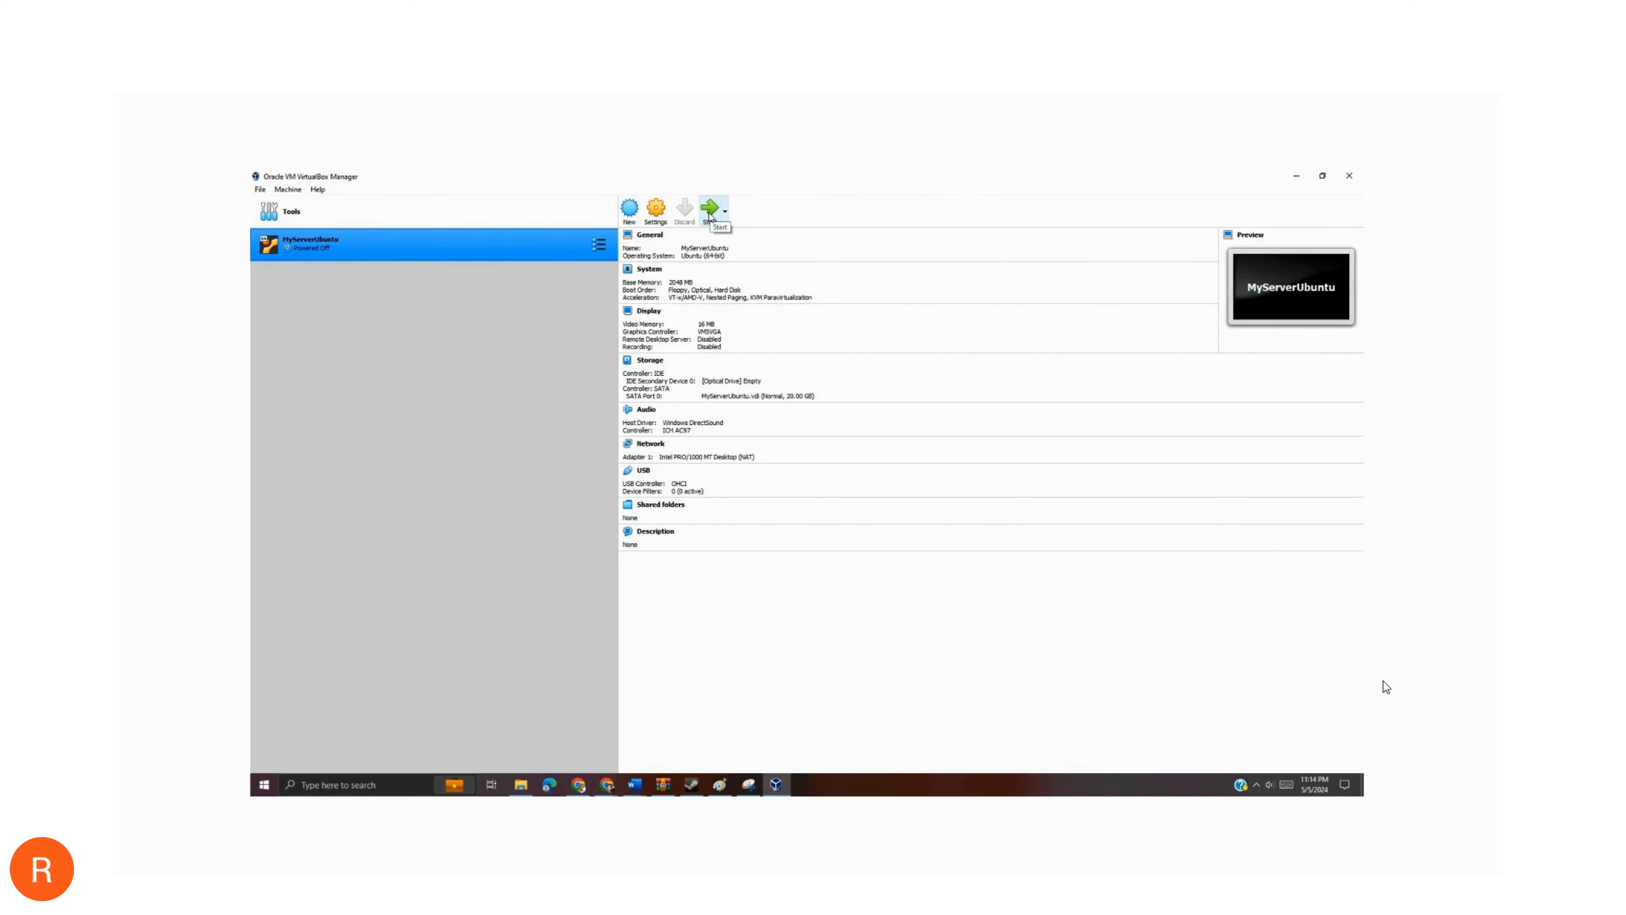
- Open the settings of MyServerUbuntu and look through the Advanced, Description and Disk Encryption options of its General category
click(658, 216)
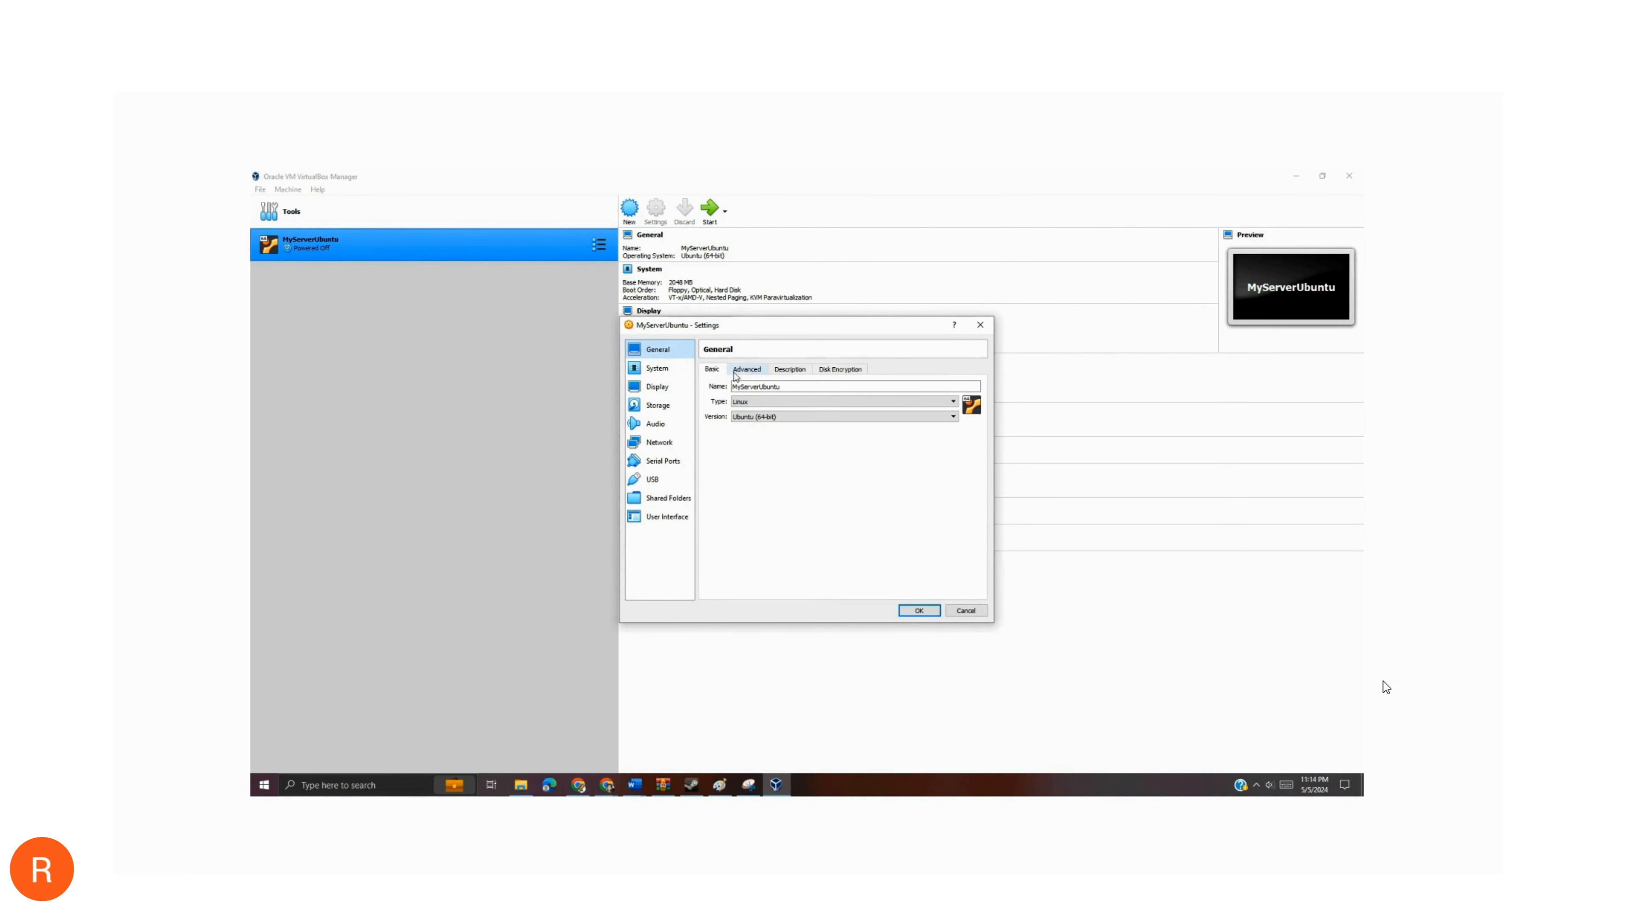
click(745, 376)
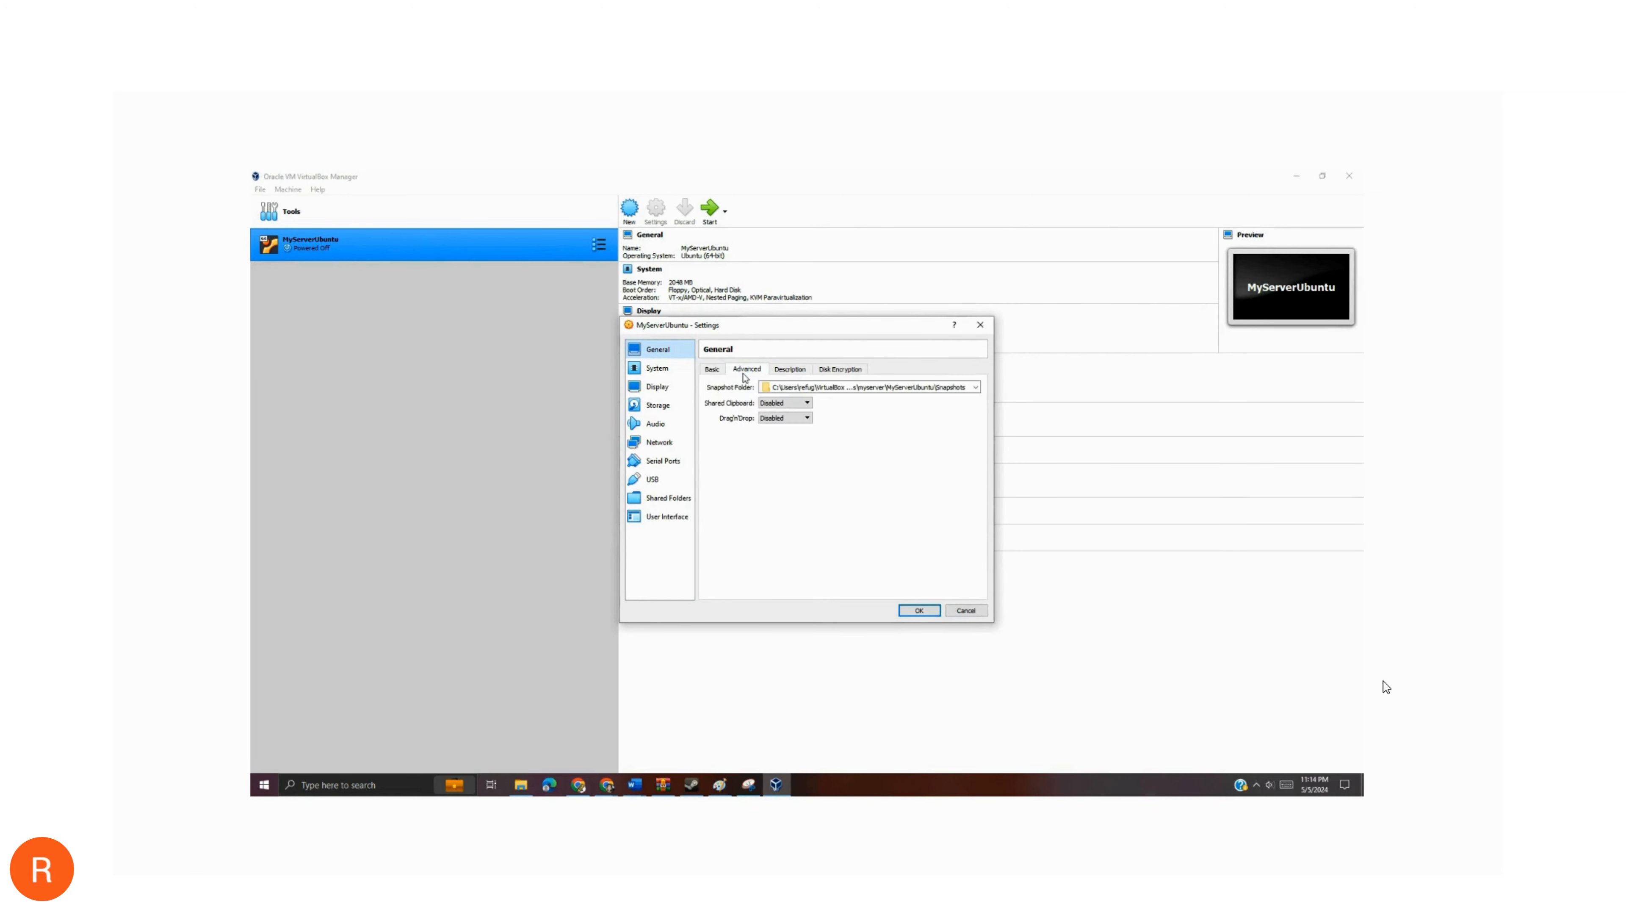
click(787, 374)
click(832, 371)
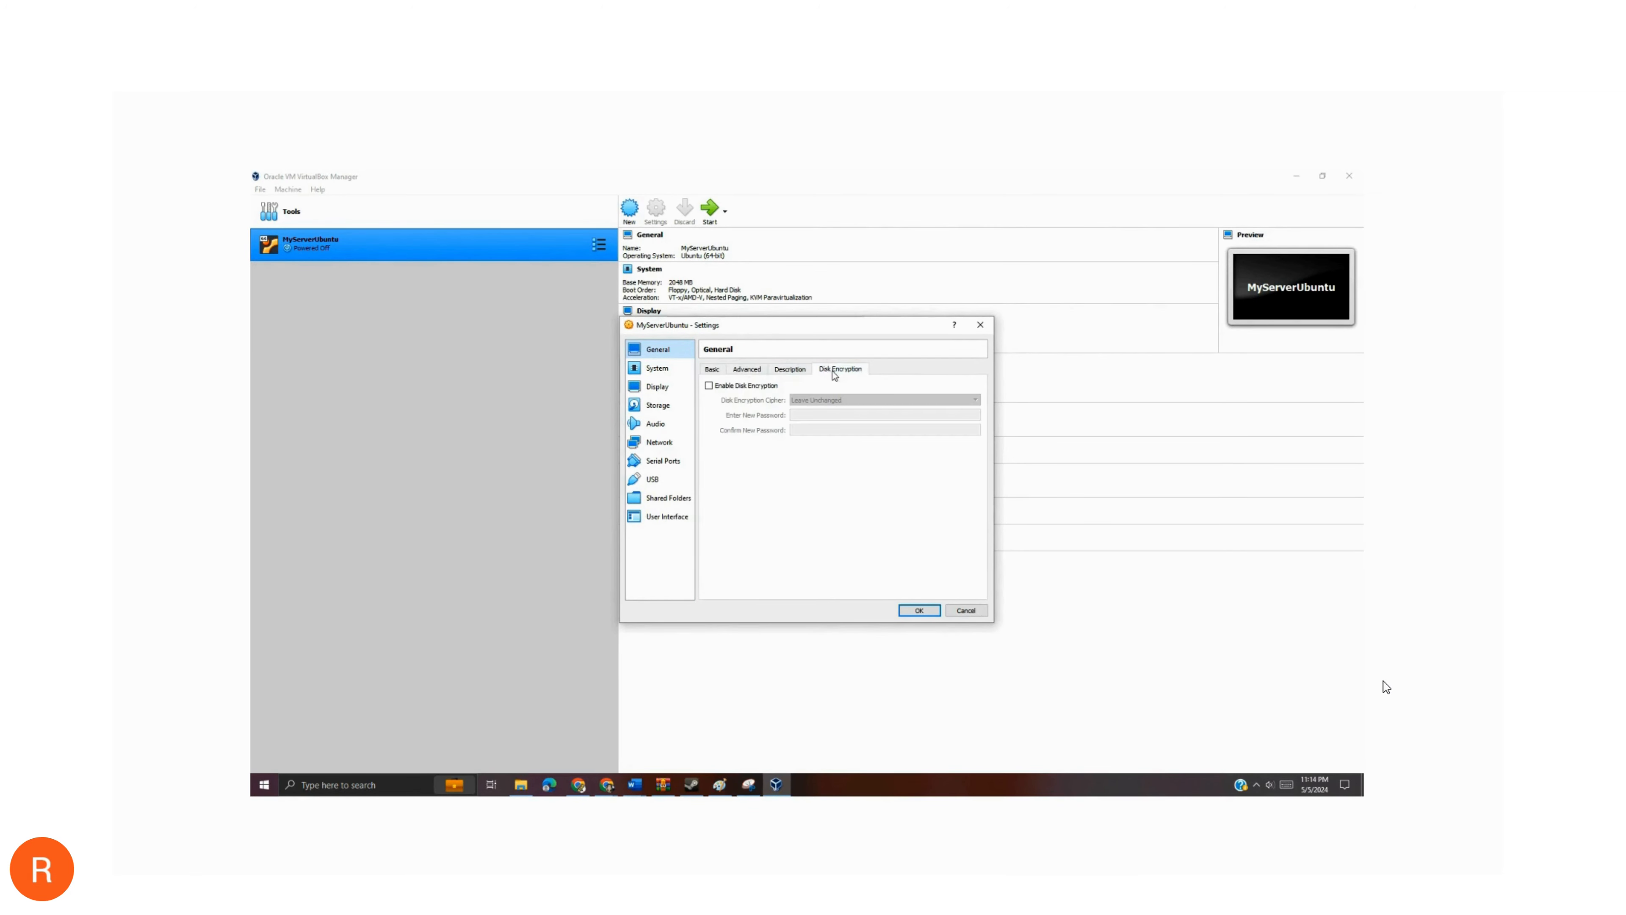
- Increase the machine's processor count in the System settings, and look over the Display settings
click(658, 371)
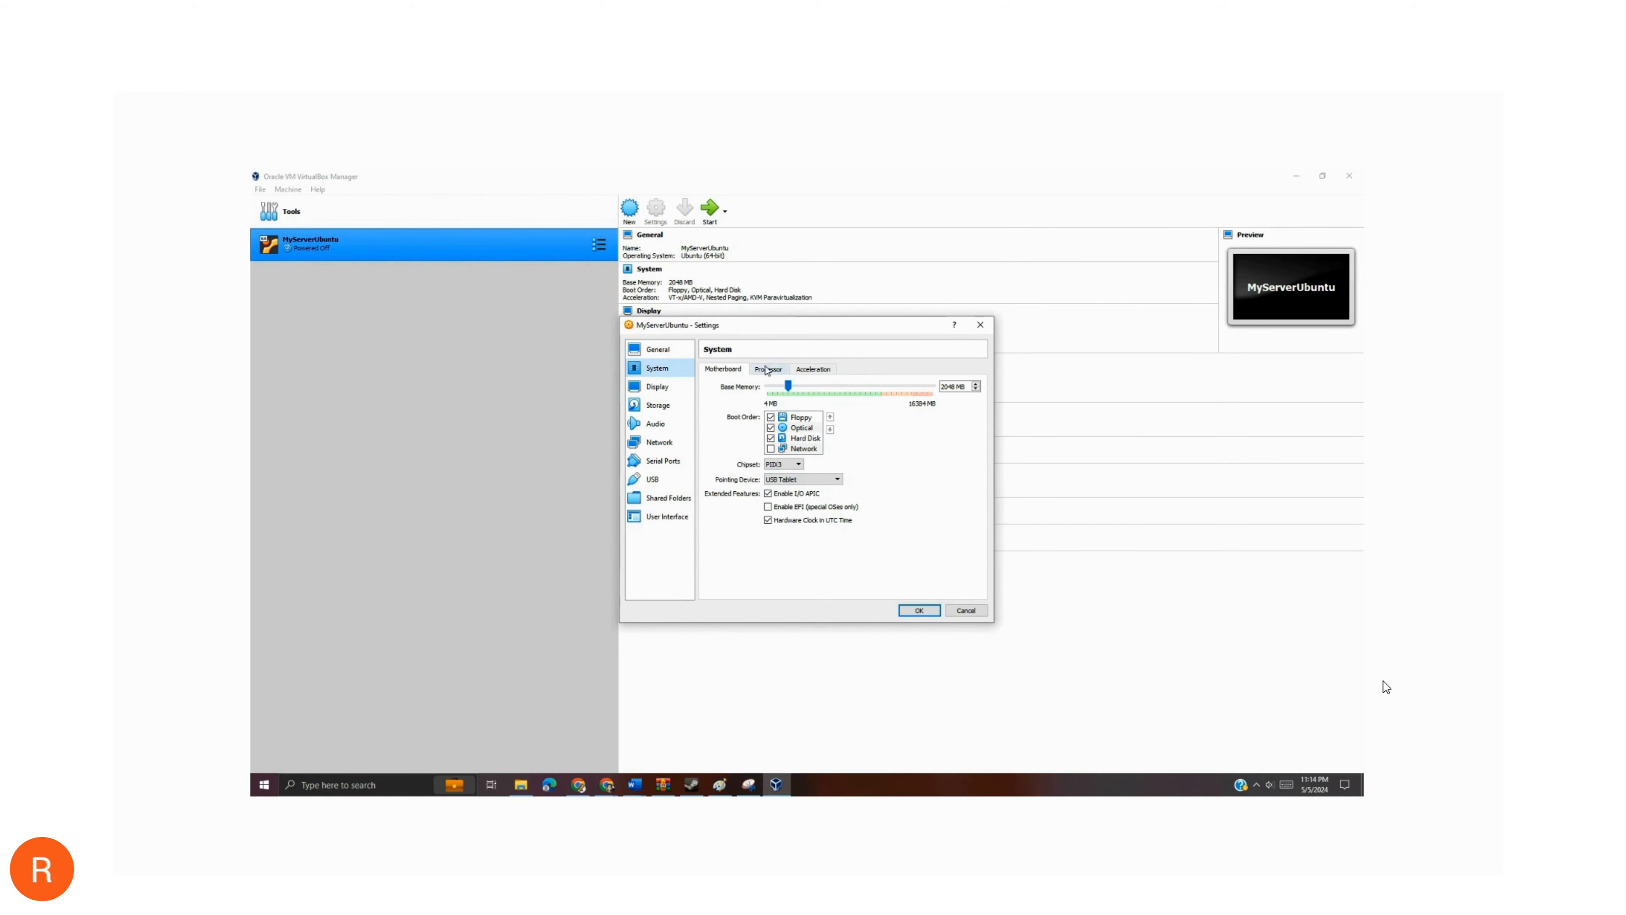
click(767, 376)
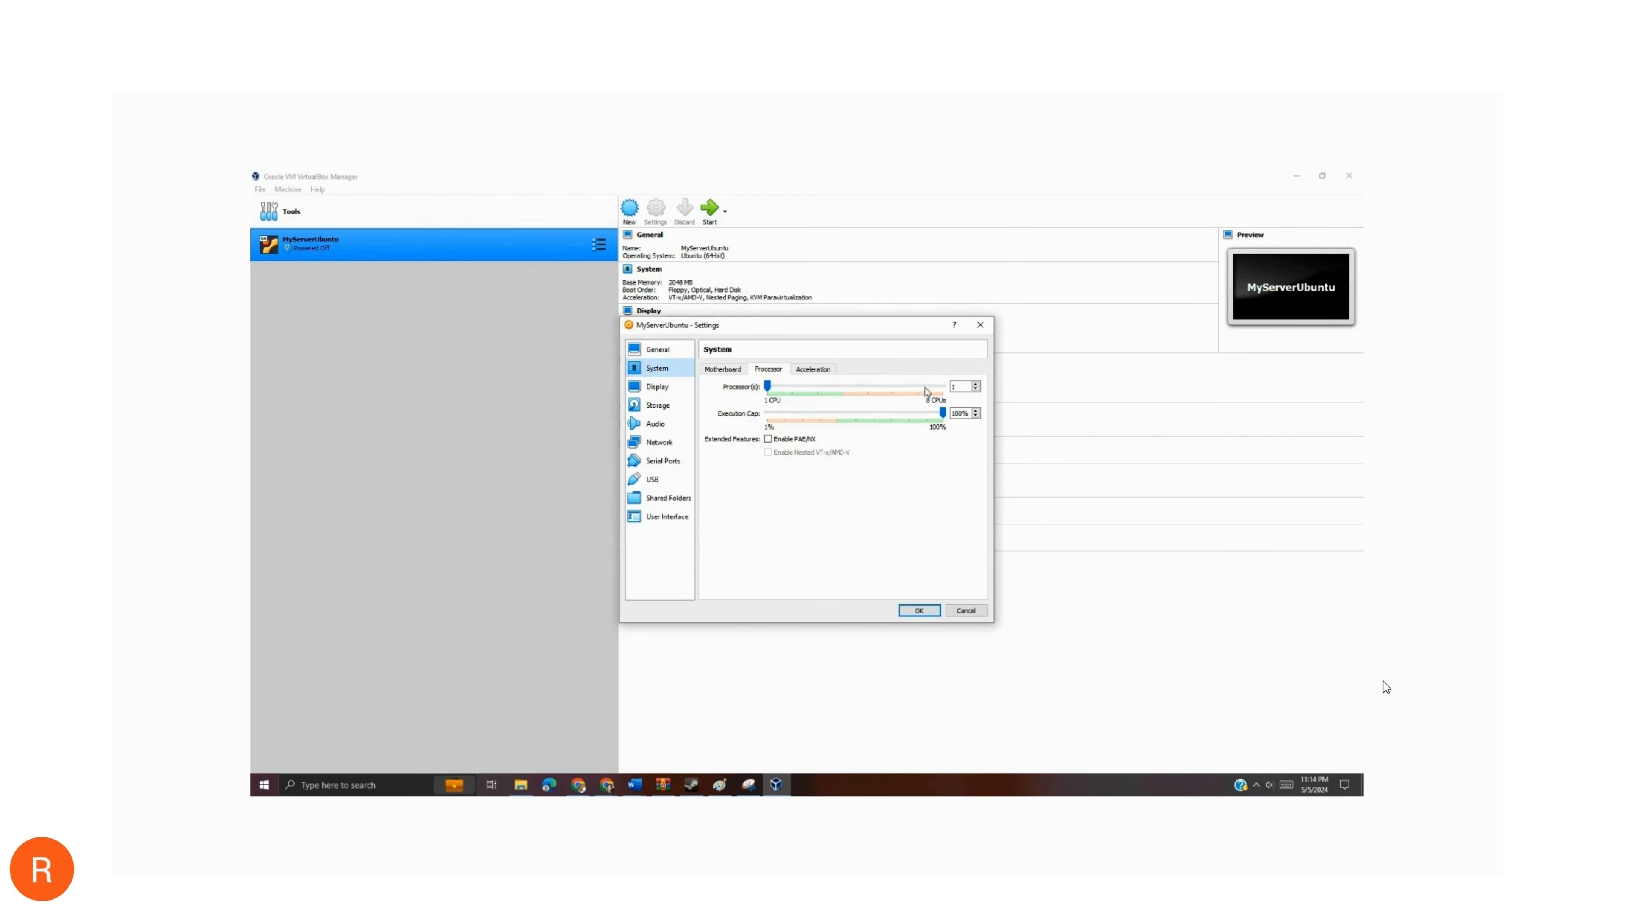
click(976, 384)
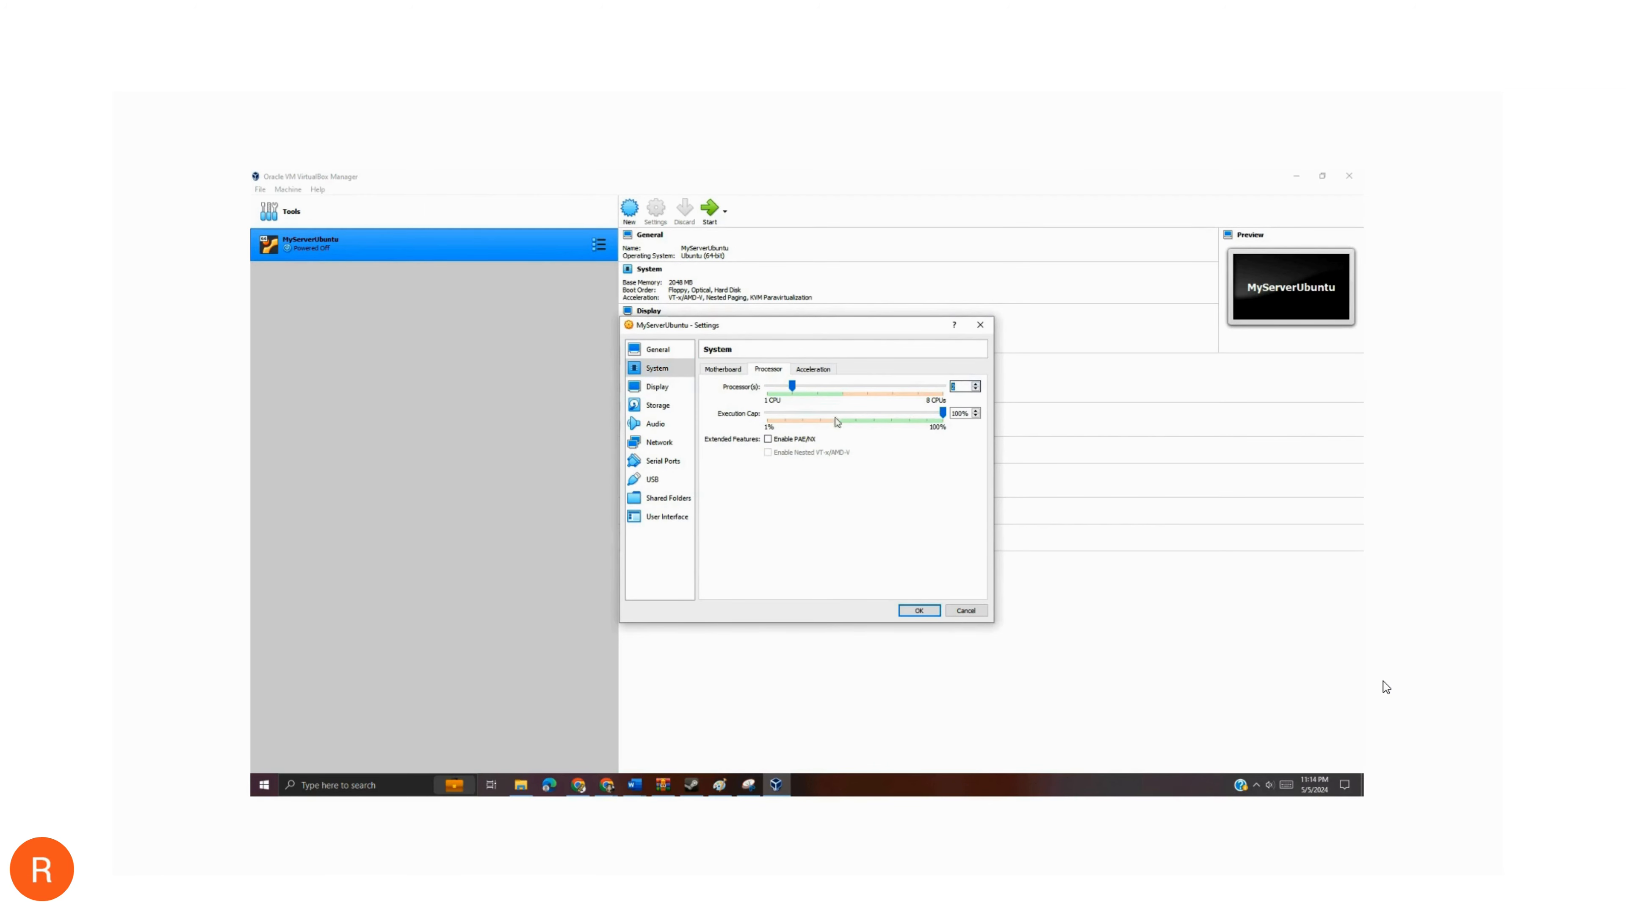
click(664, 389)
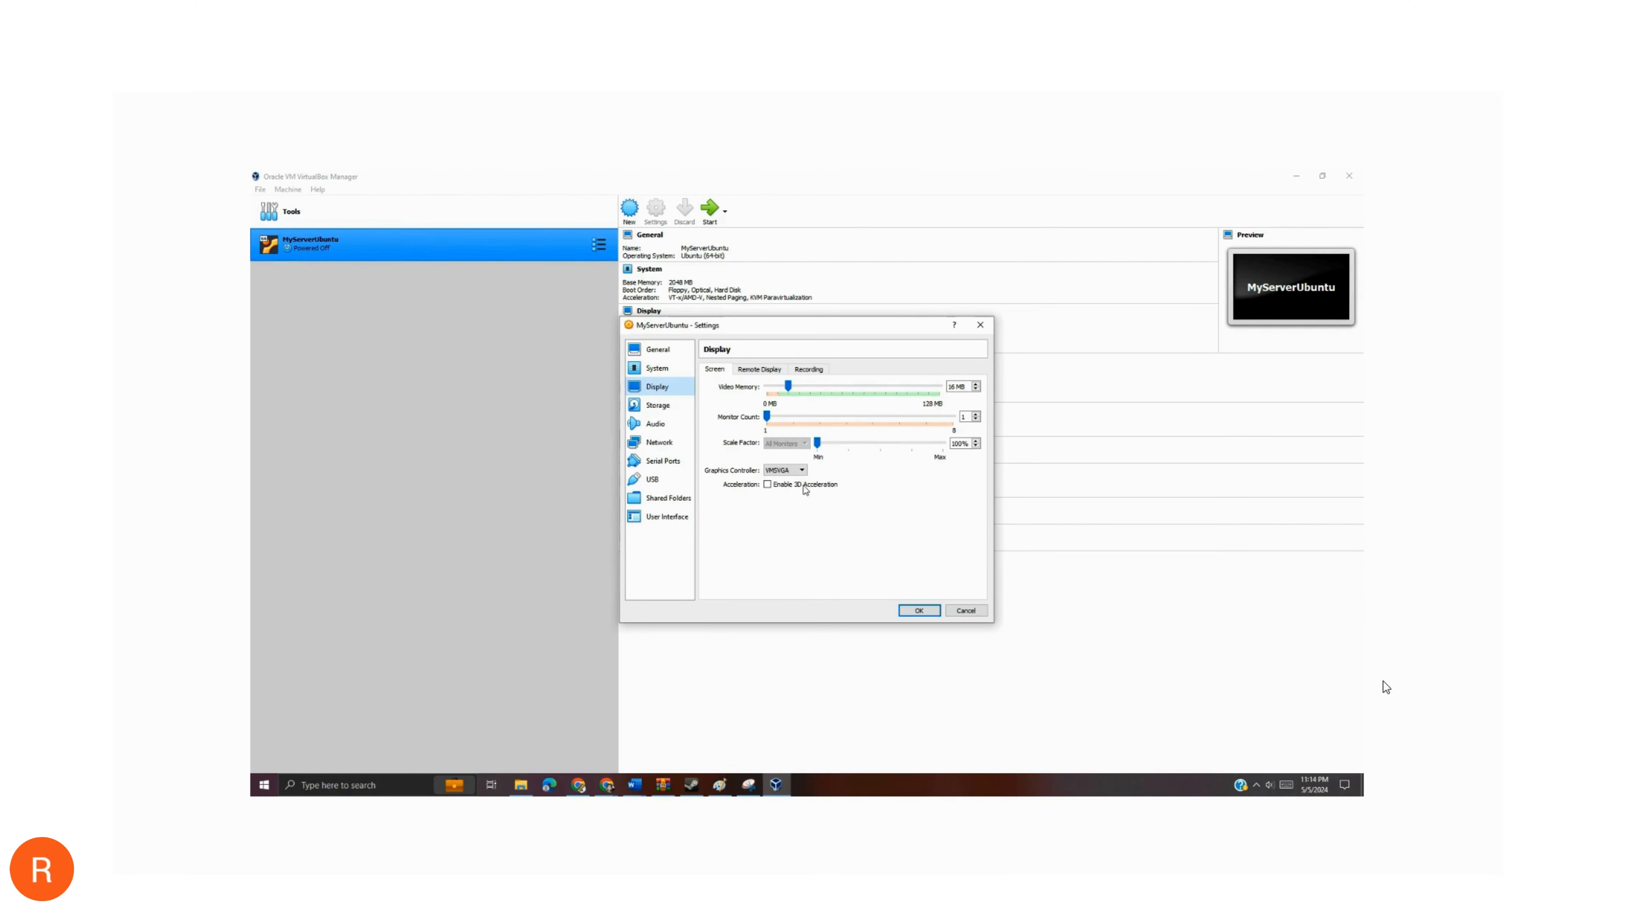
- Attach ubuntu-22.04.4-desktop-amd64.iso from the installer folder as an optical drive on the IDE storage controller
click(664, 407)
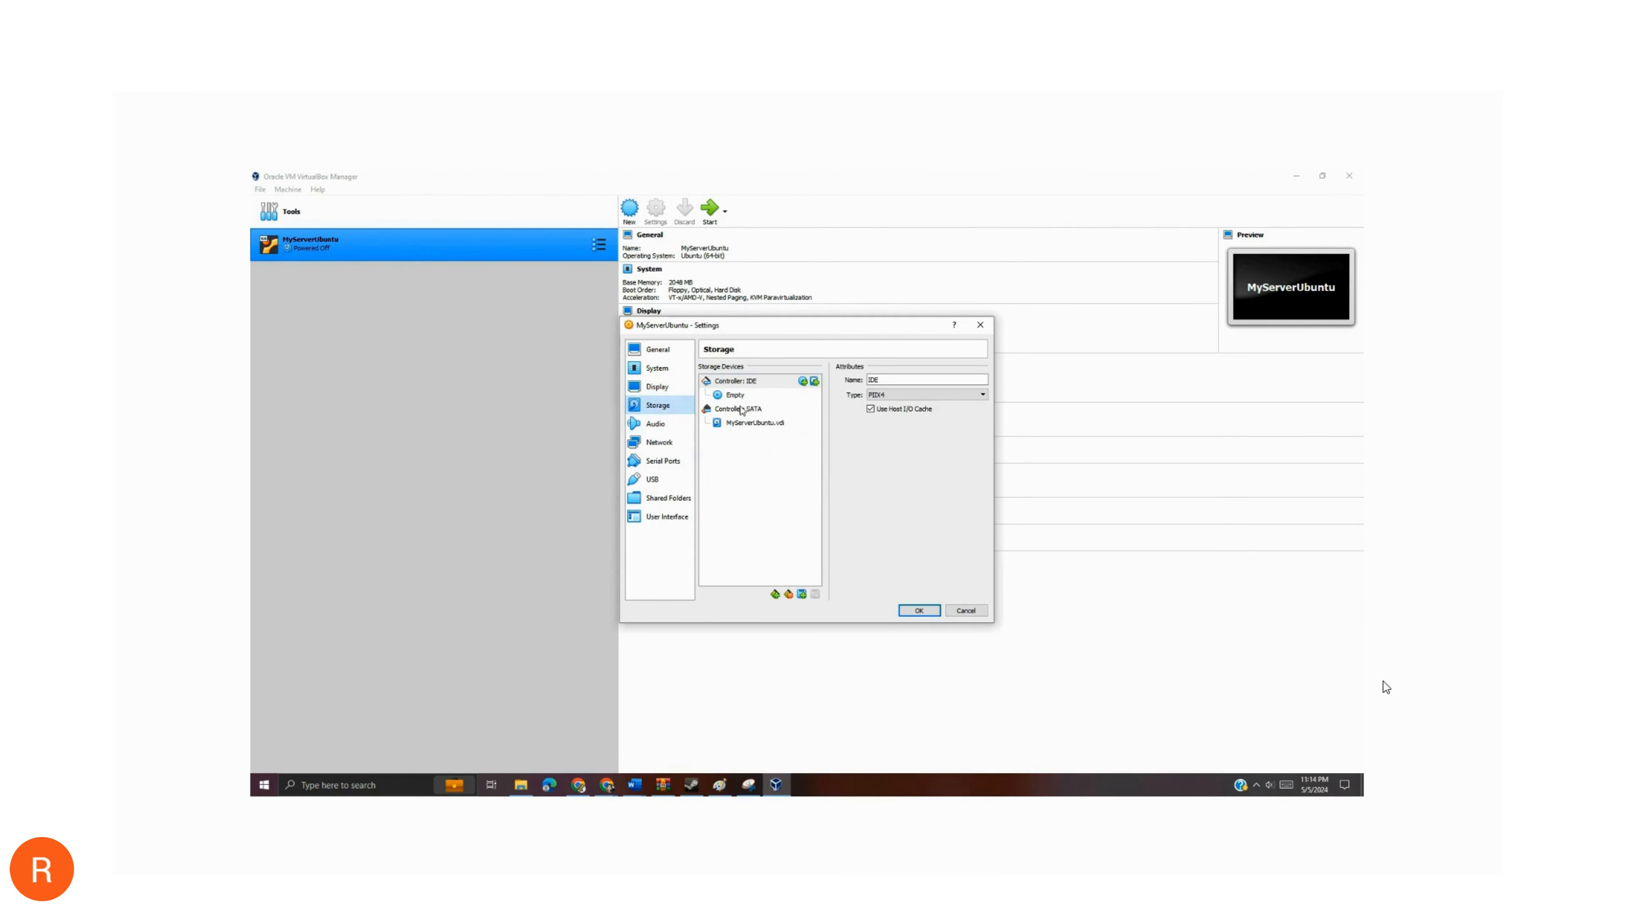
click(803, 381)
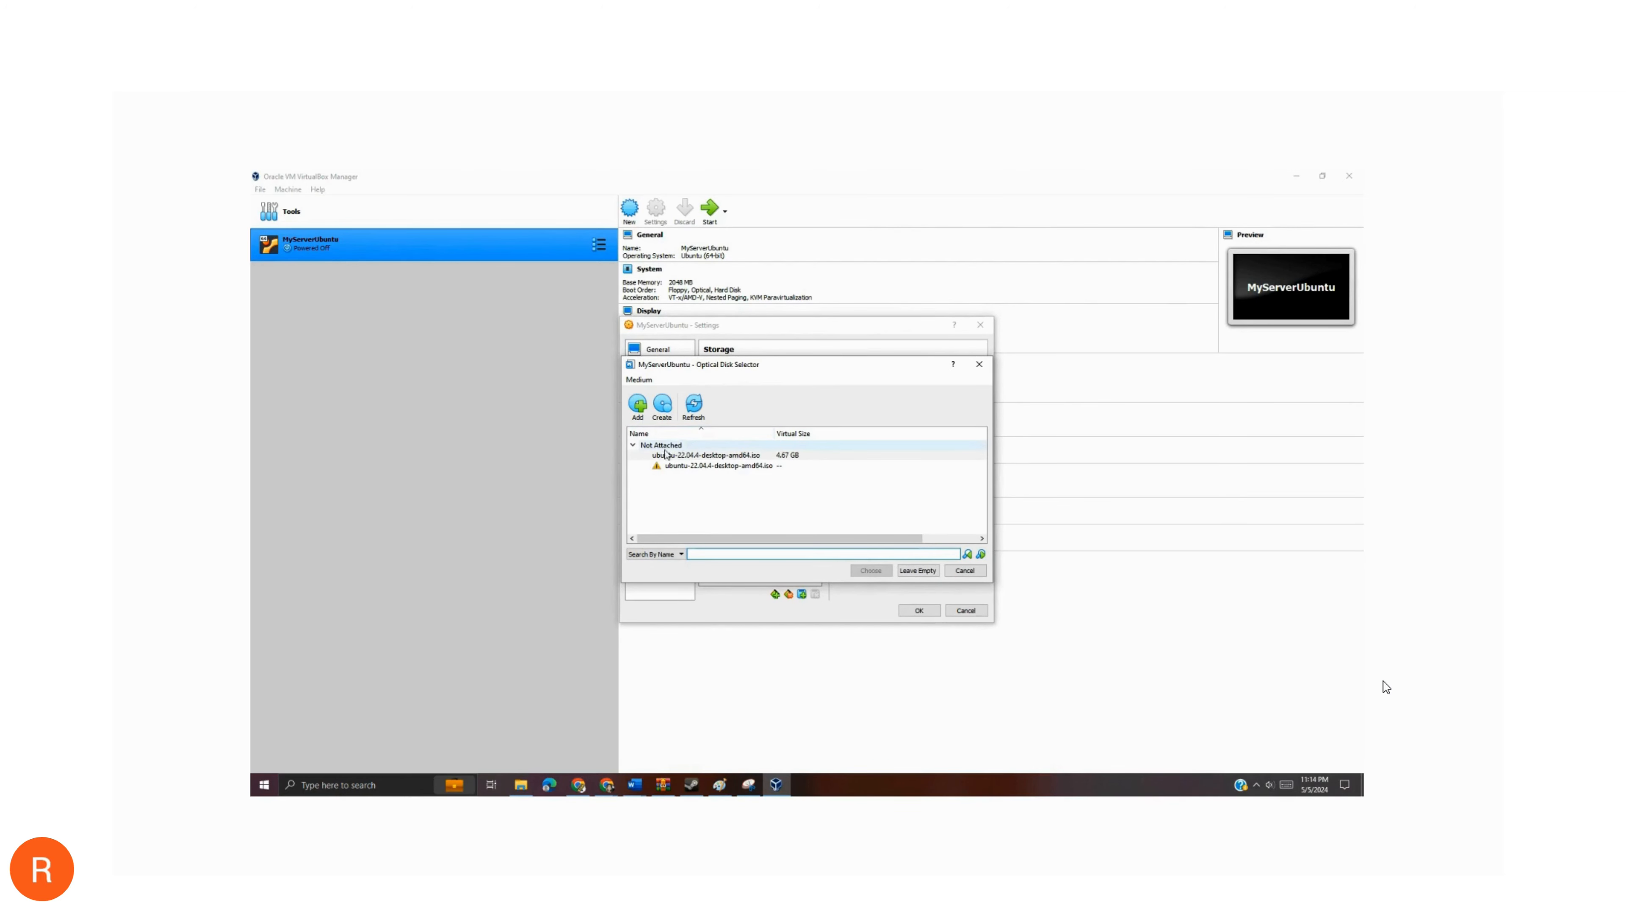
click(667, 456)
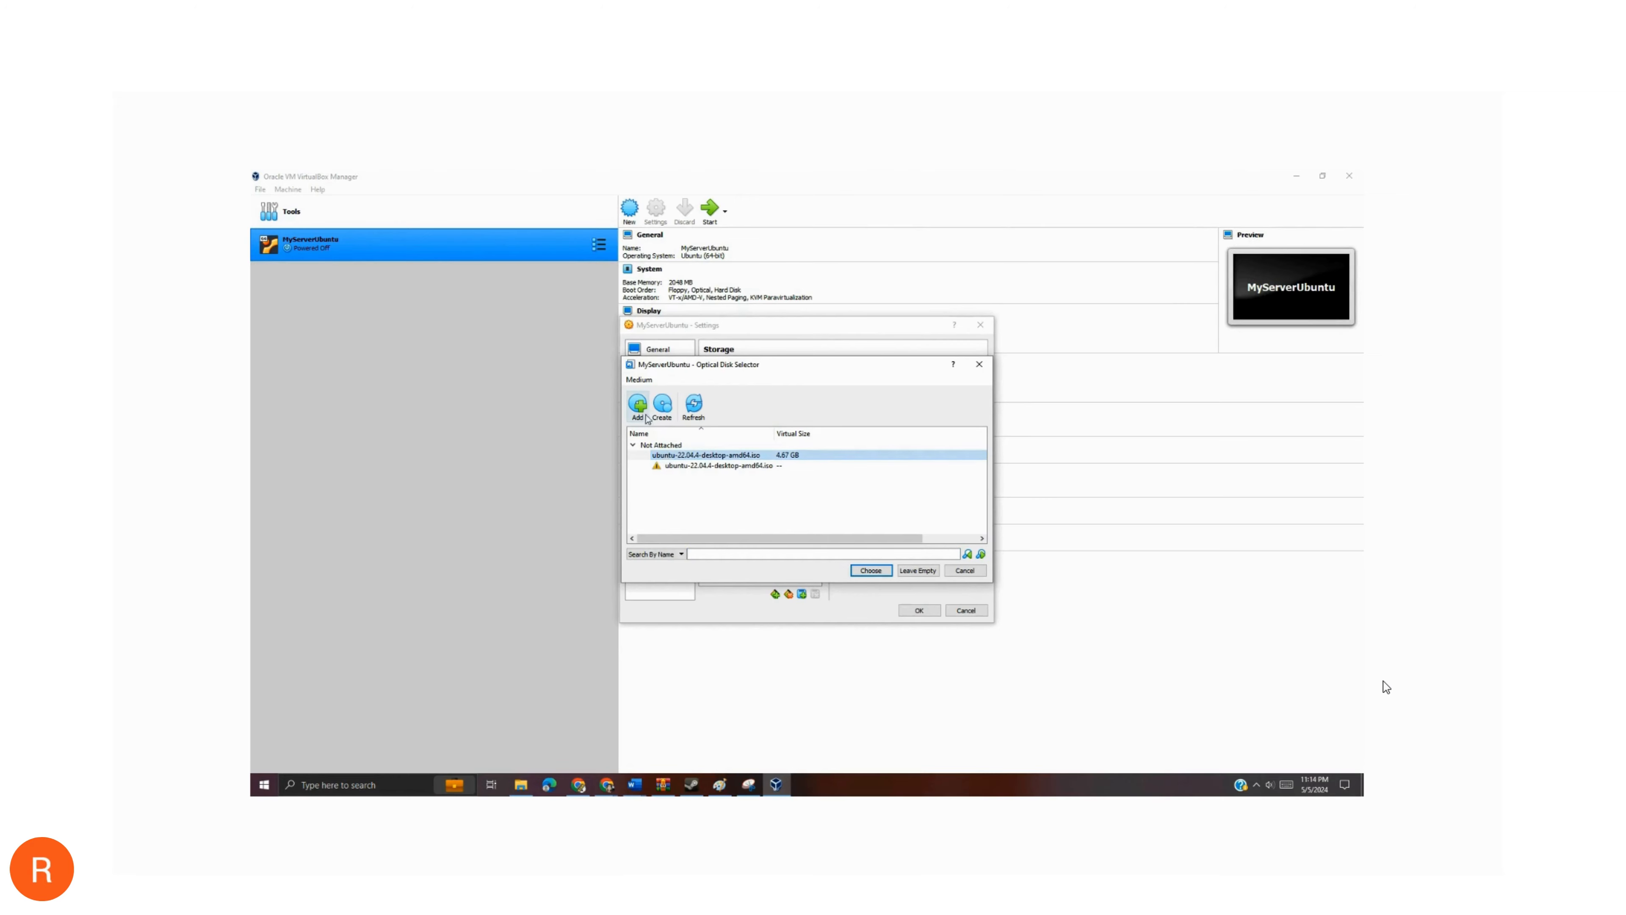
click(638, 404)
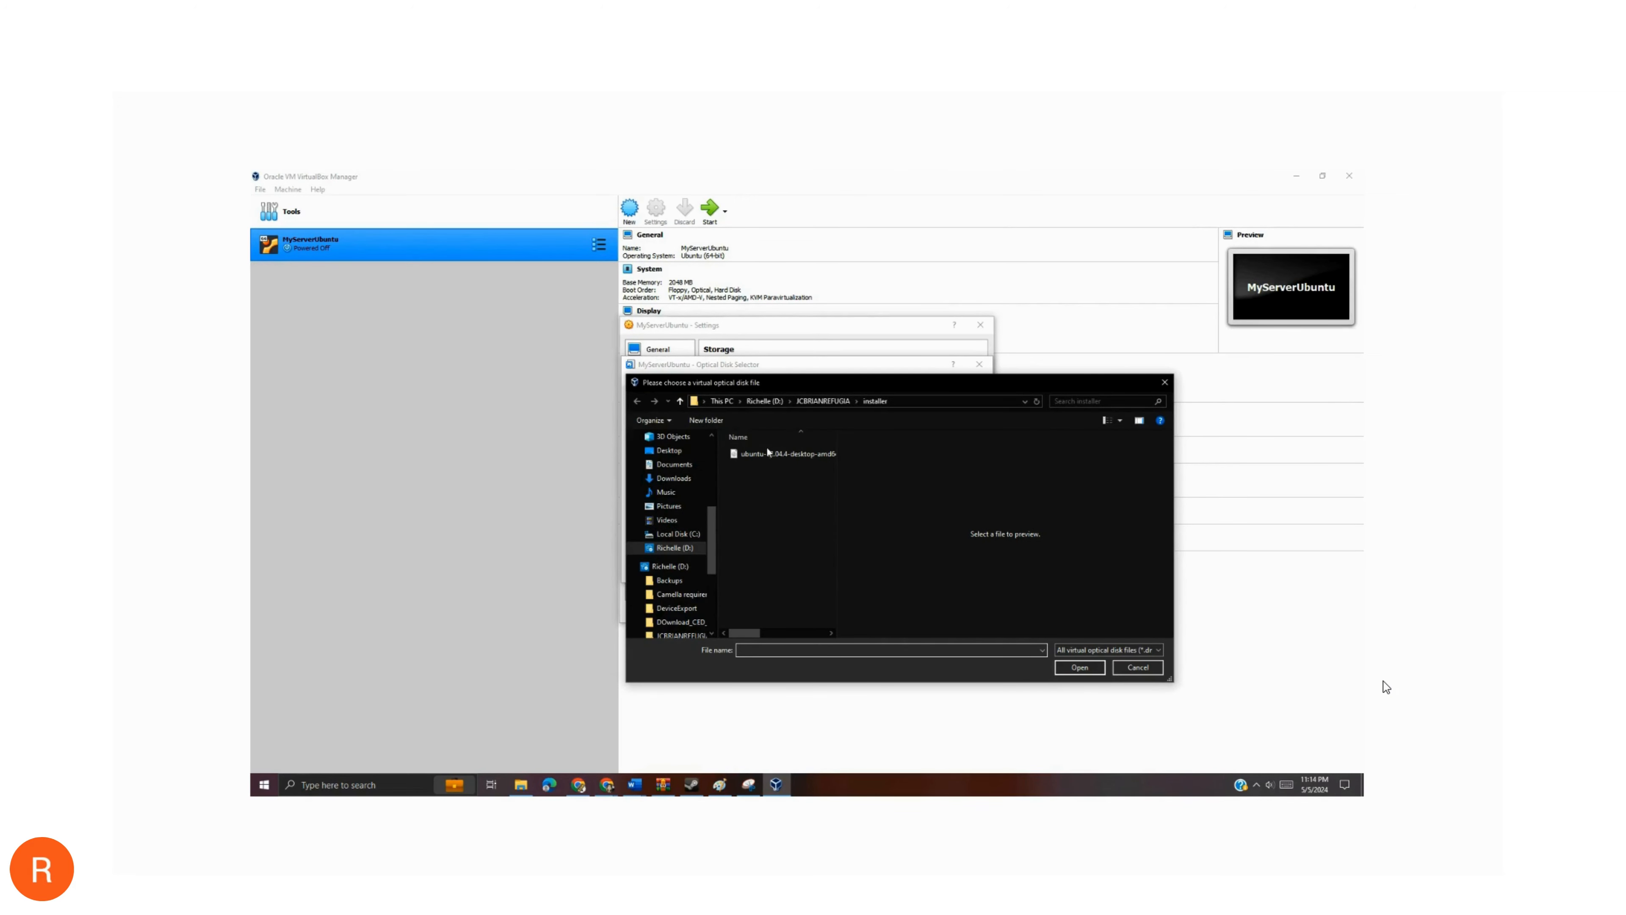
click(791, 459)
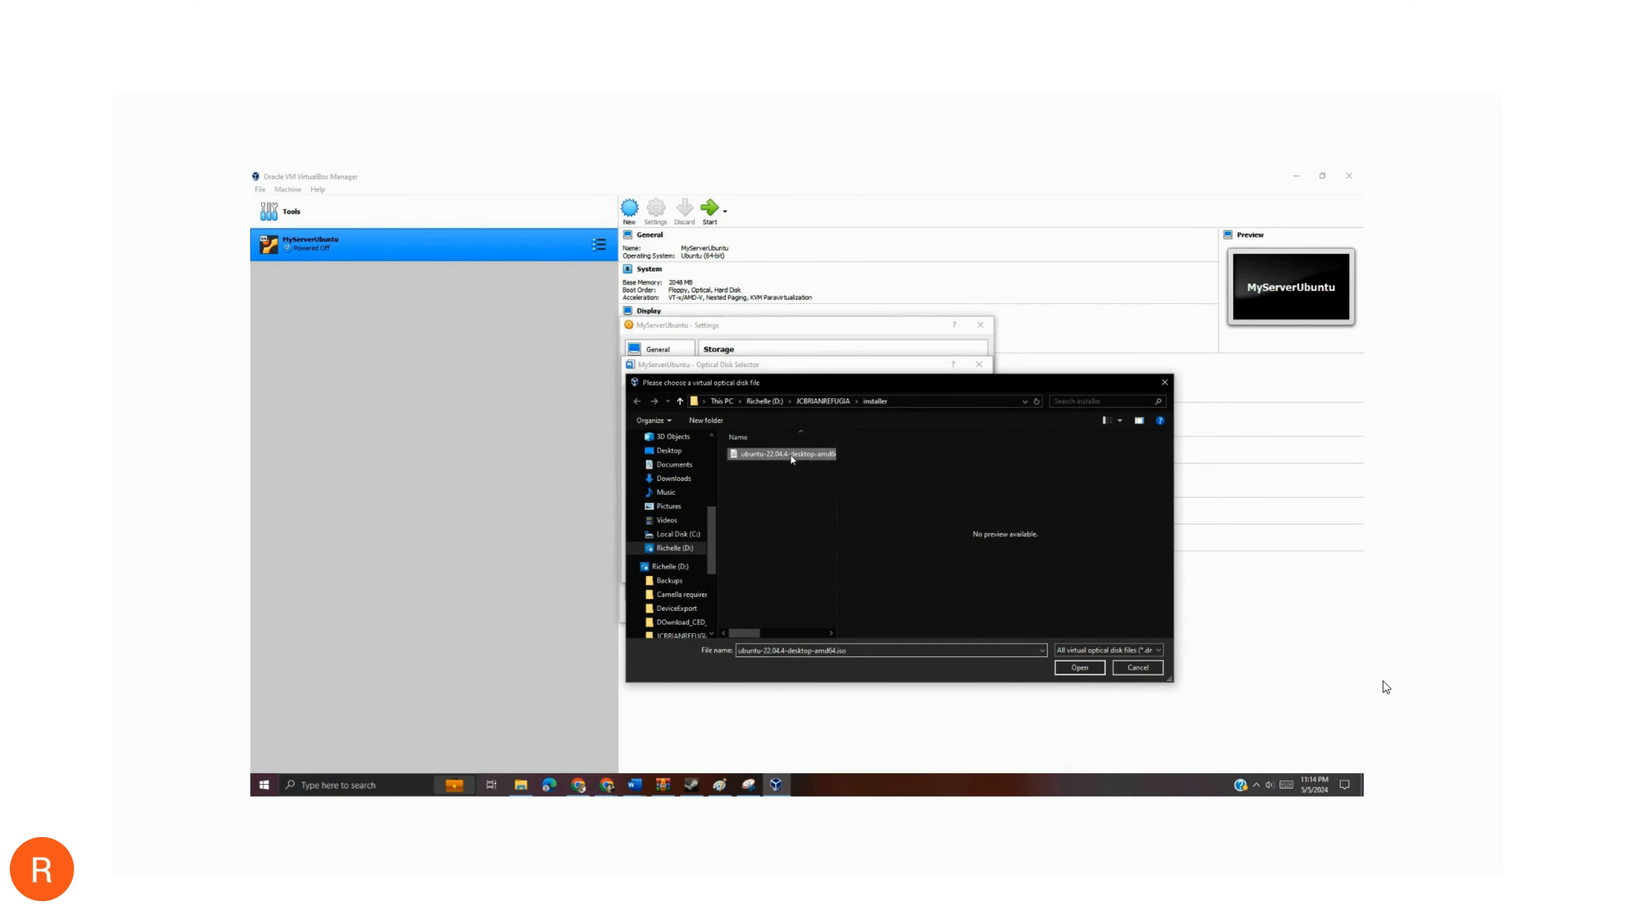
click(1080, 668)
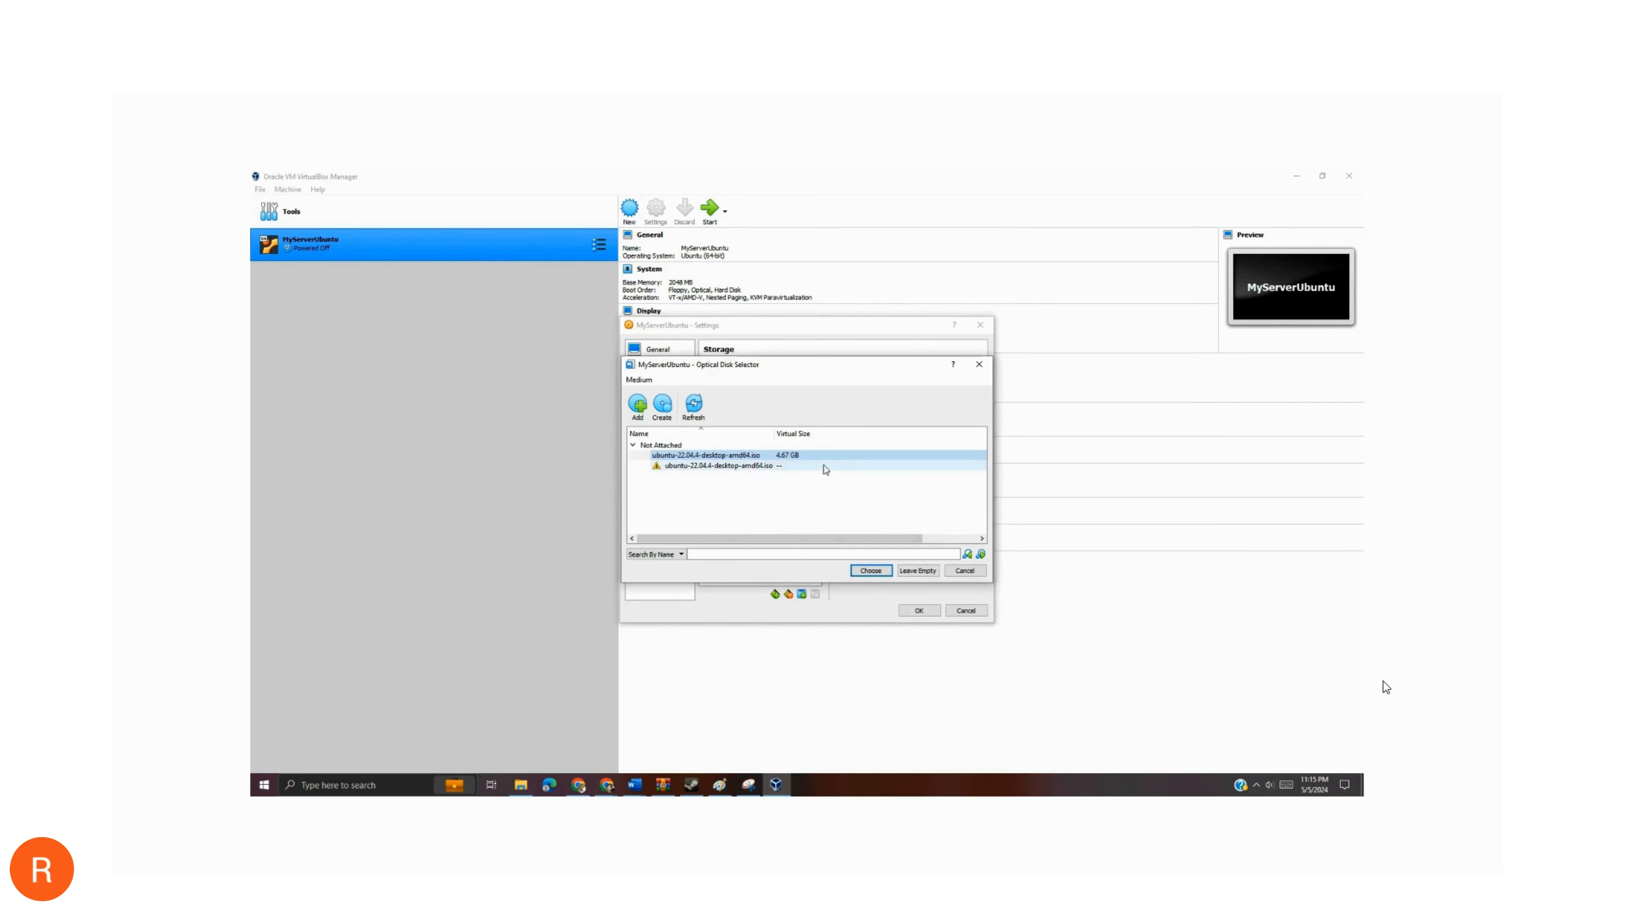
click(800, 455)
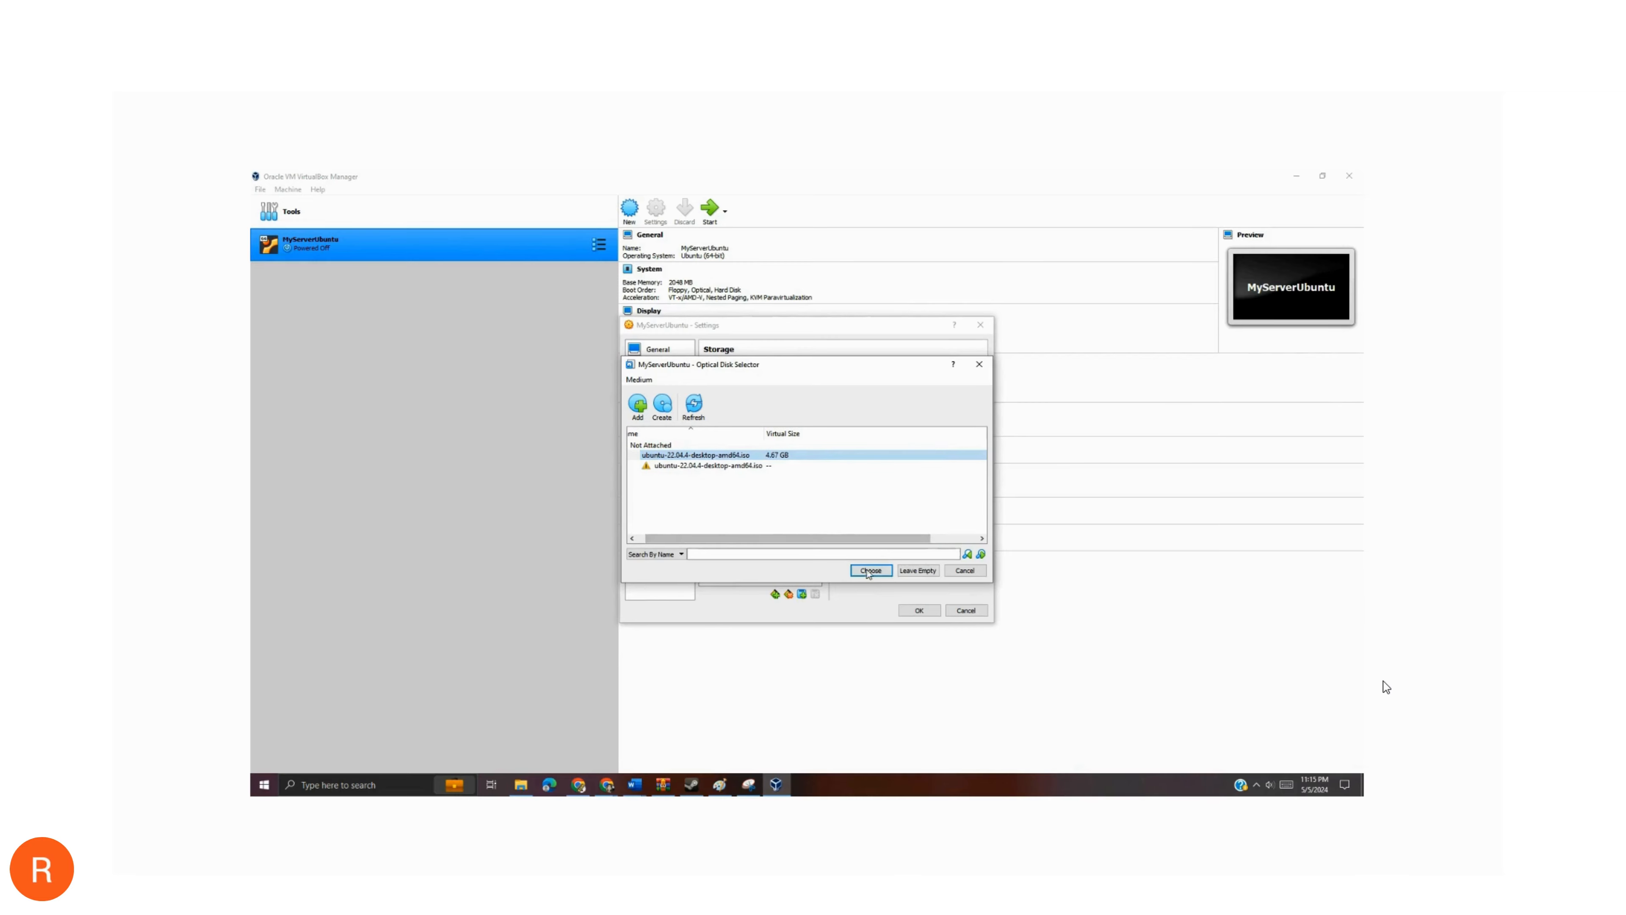
click(869, 571)
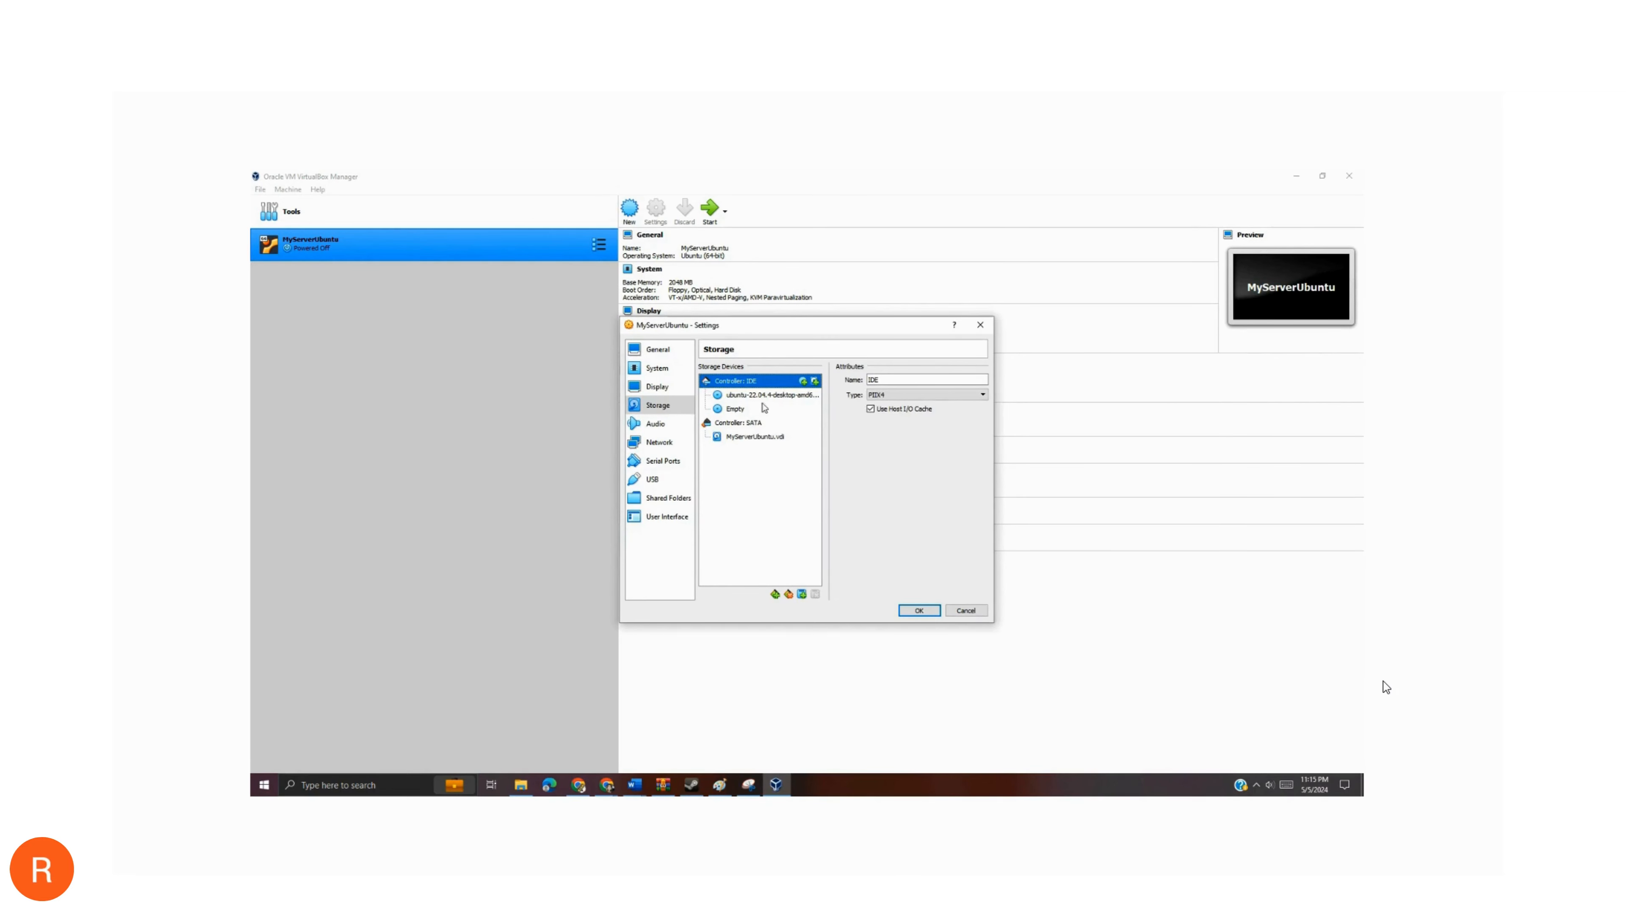
click(767, 398)
click(753, 384)
- Attach network adapter 1 to Bridged Adapter and show its advanced options
click(655, 424)
click(665, 447)
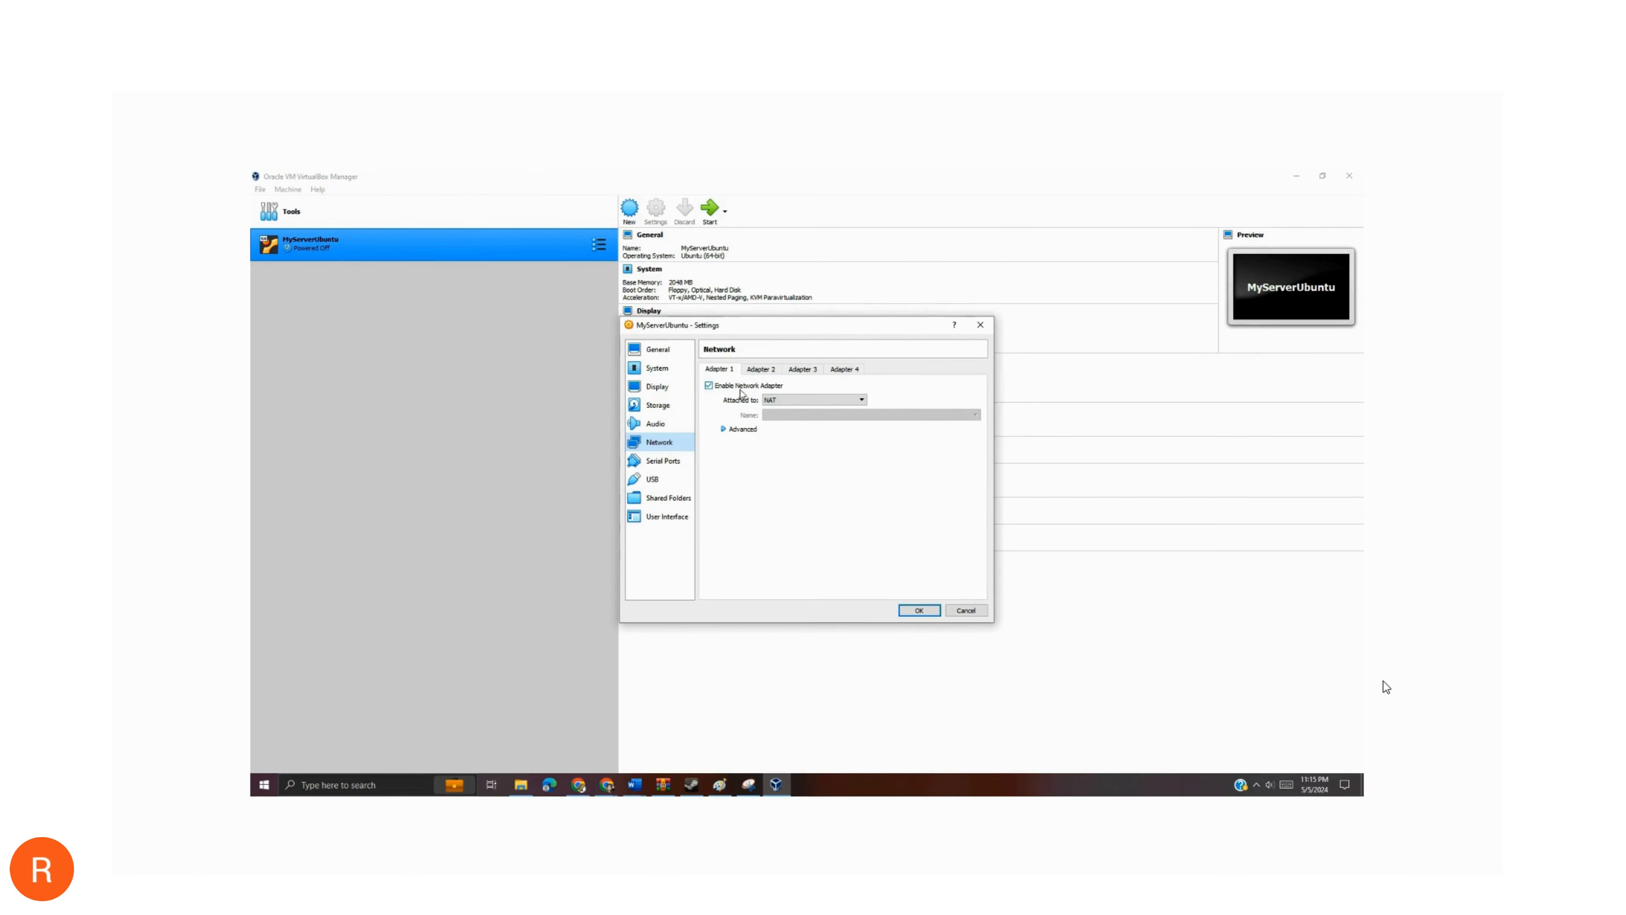
click(805, 400)
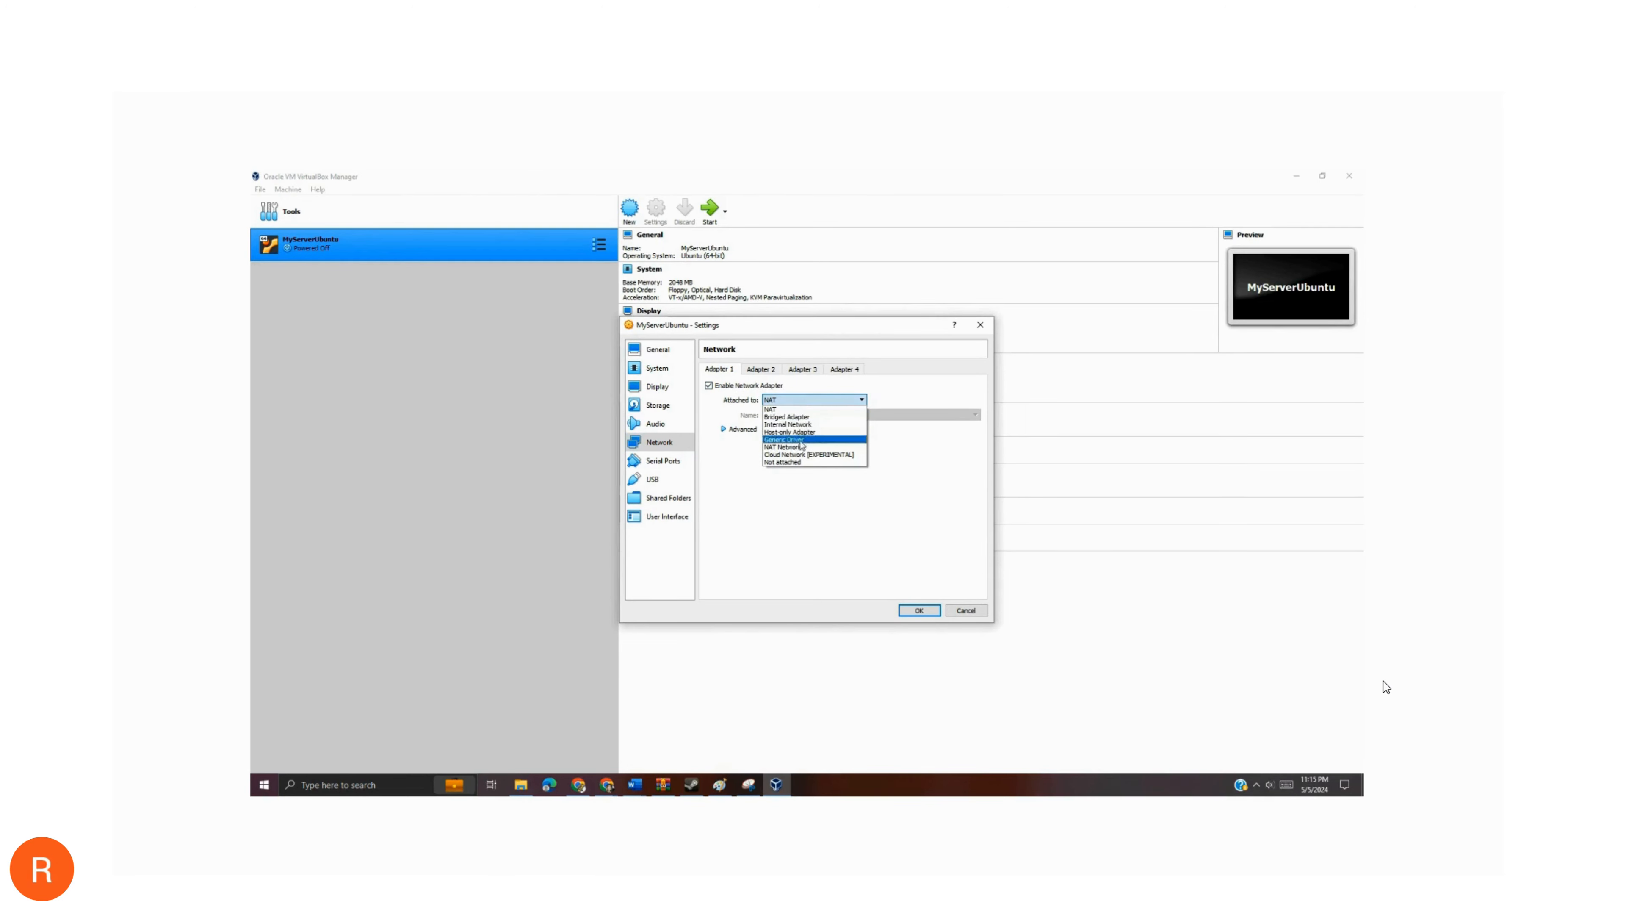
click(791, 418)
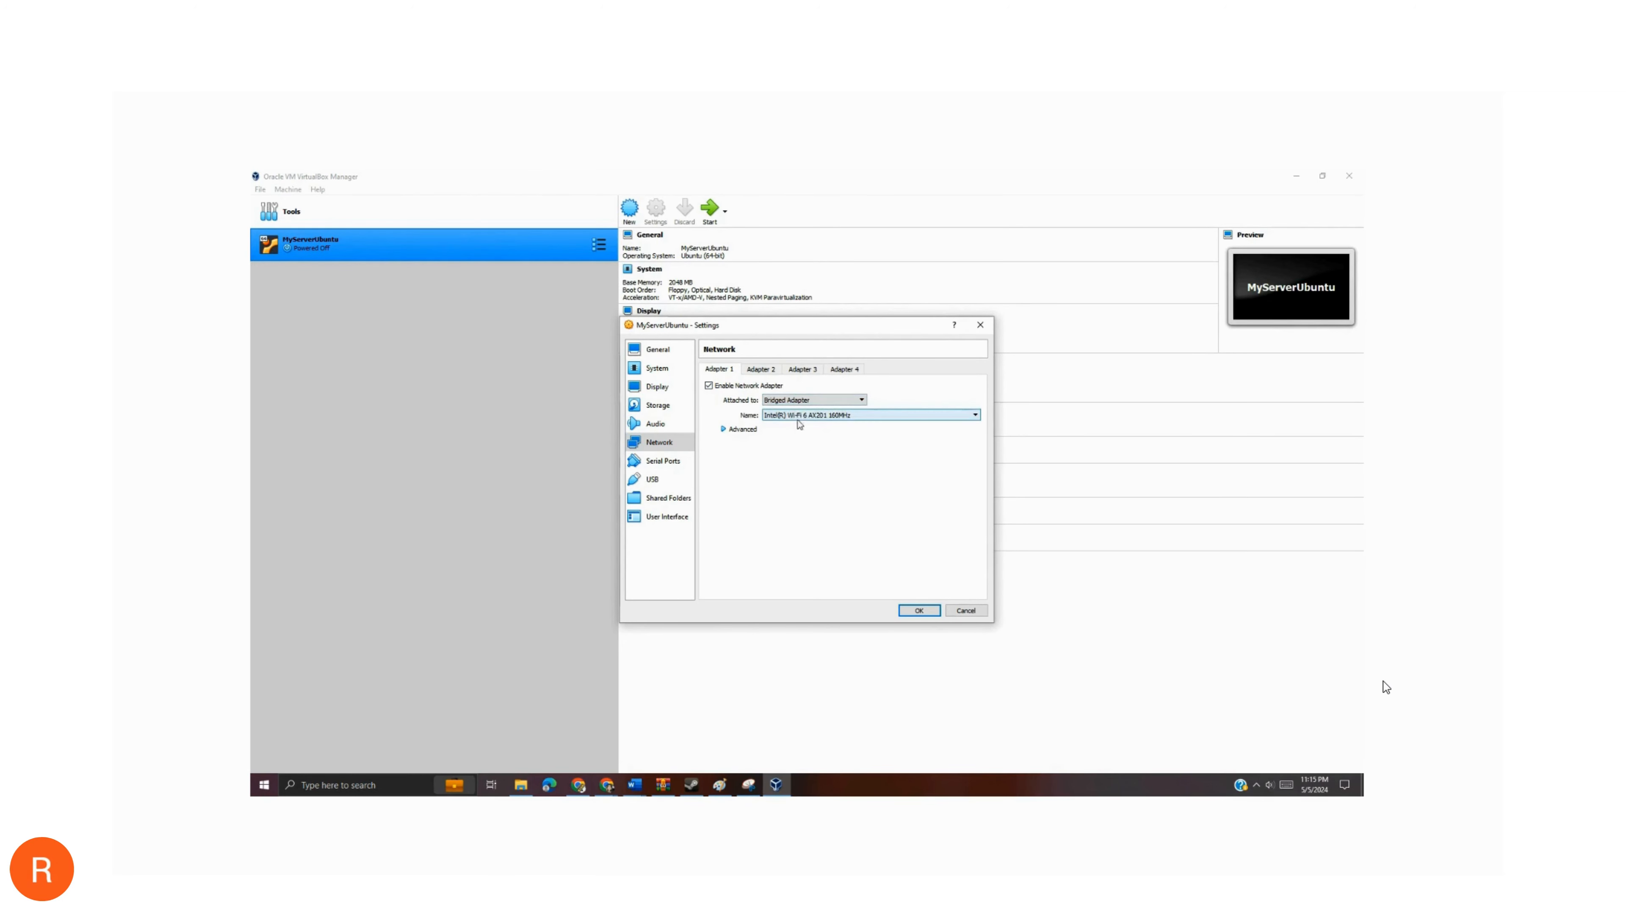
click(721, 432)
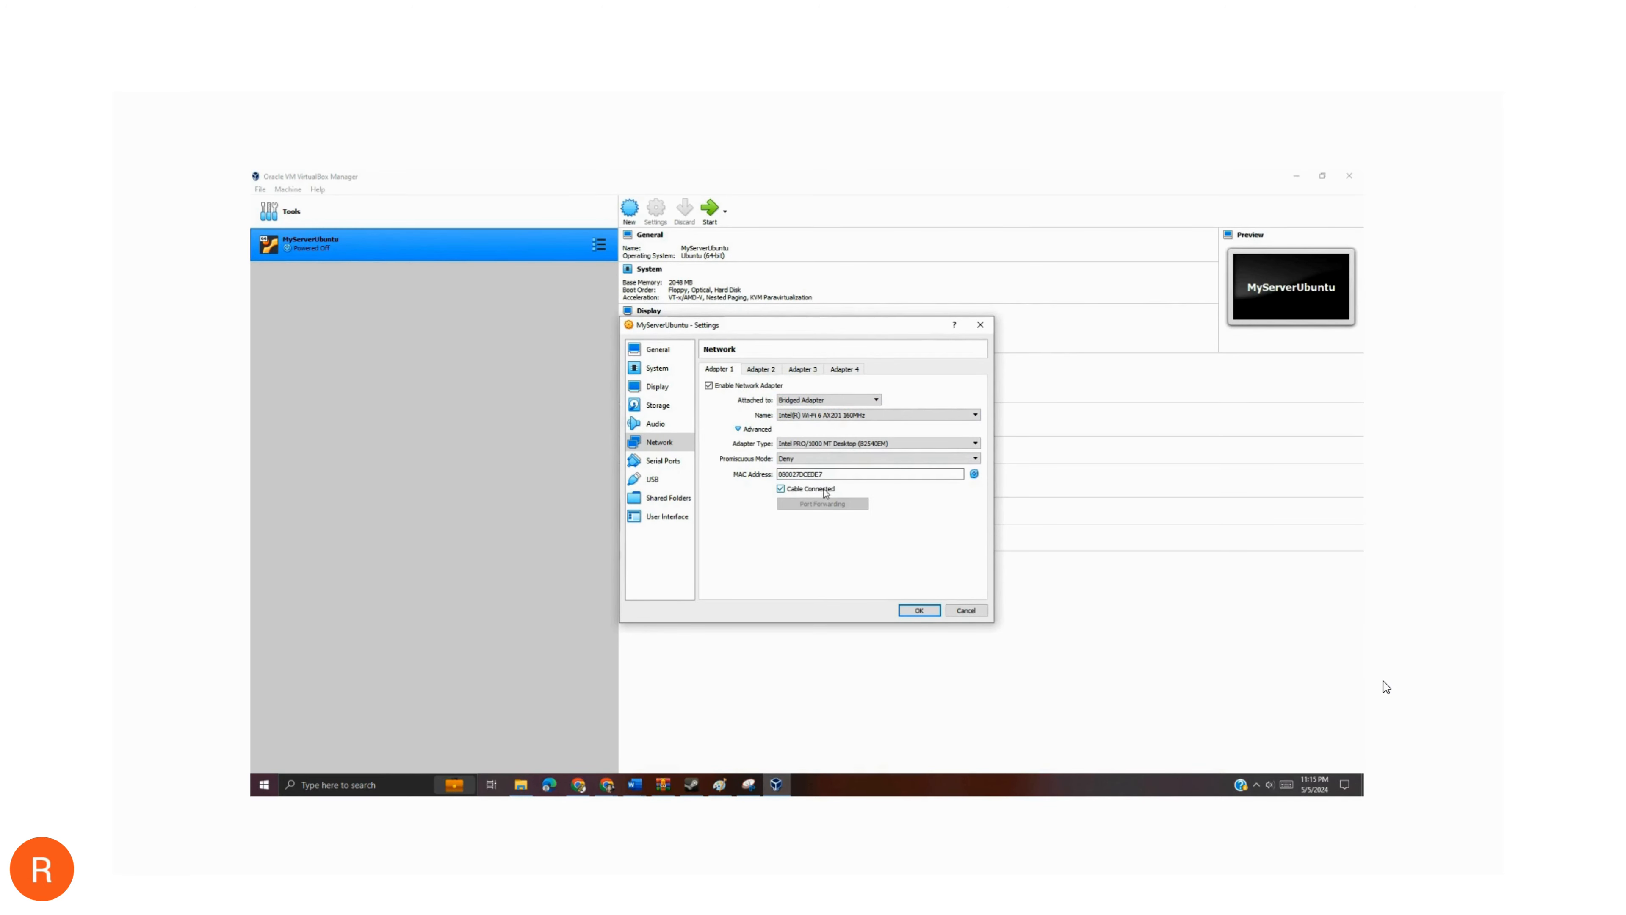
- Look through the Serial Ports, USB, Shared Folders and User Interface settings, and save the machine's configuration
click(678, 463)
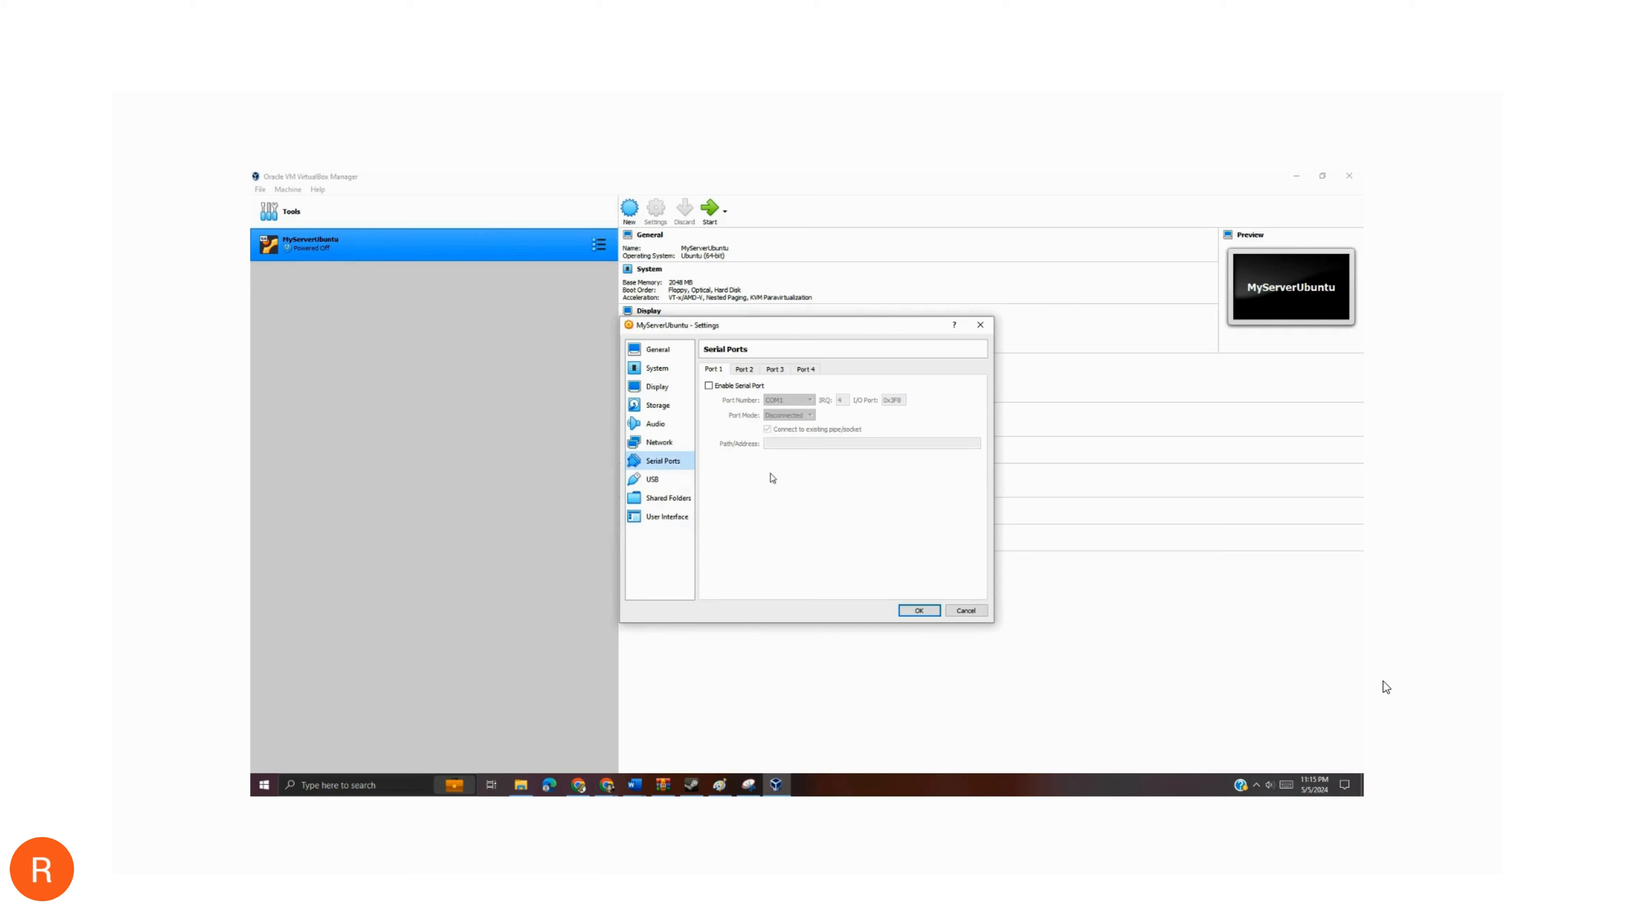
click(664, 481)
click(679, 499)
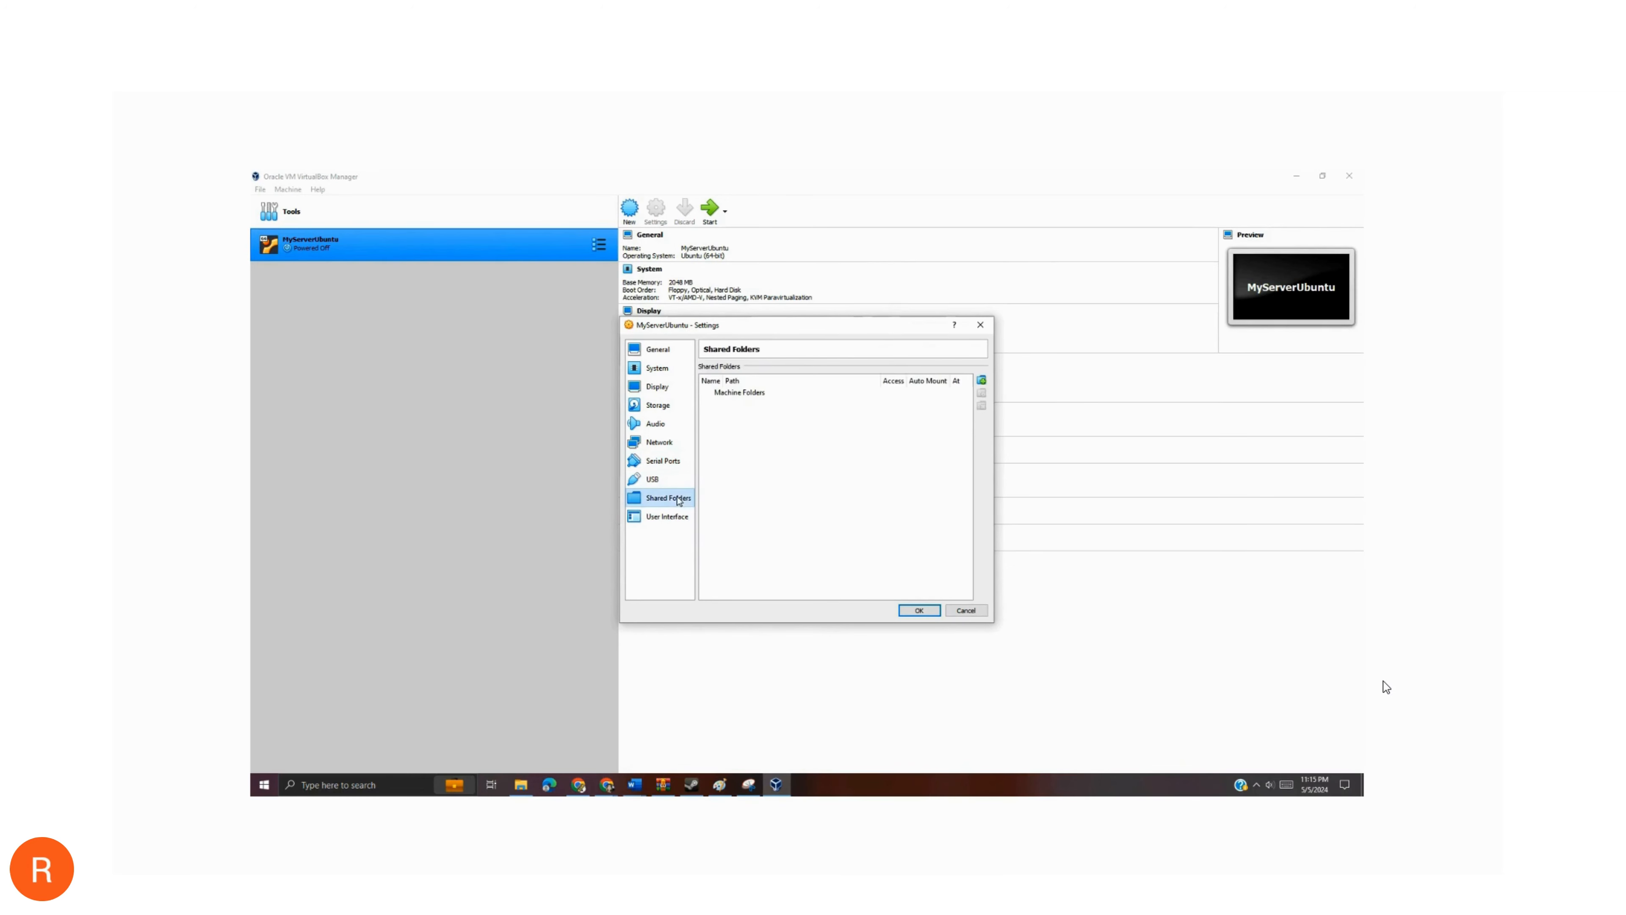
click(672, 519)
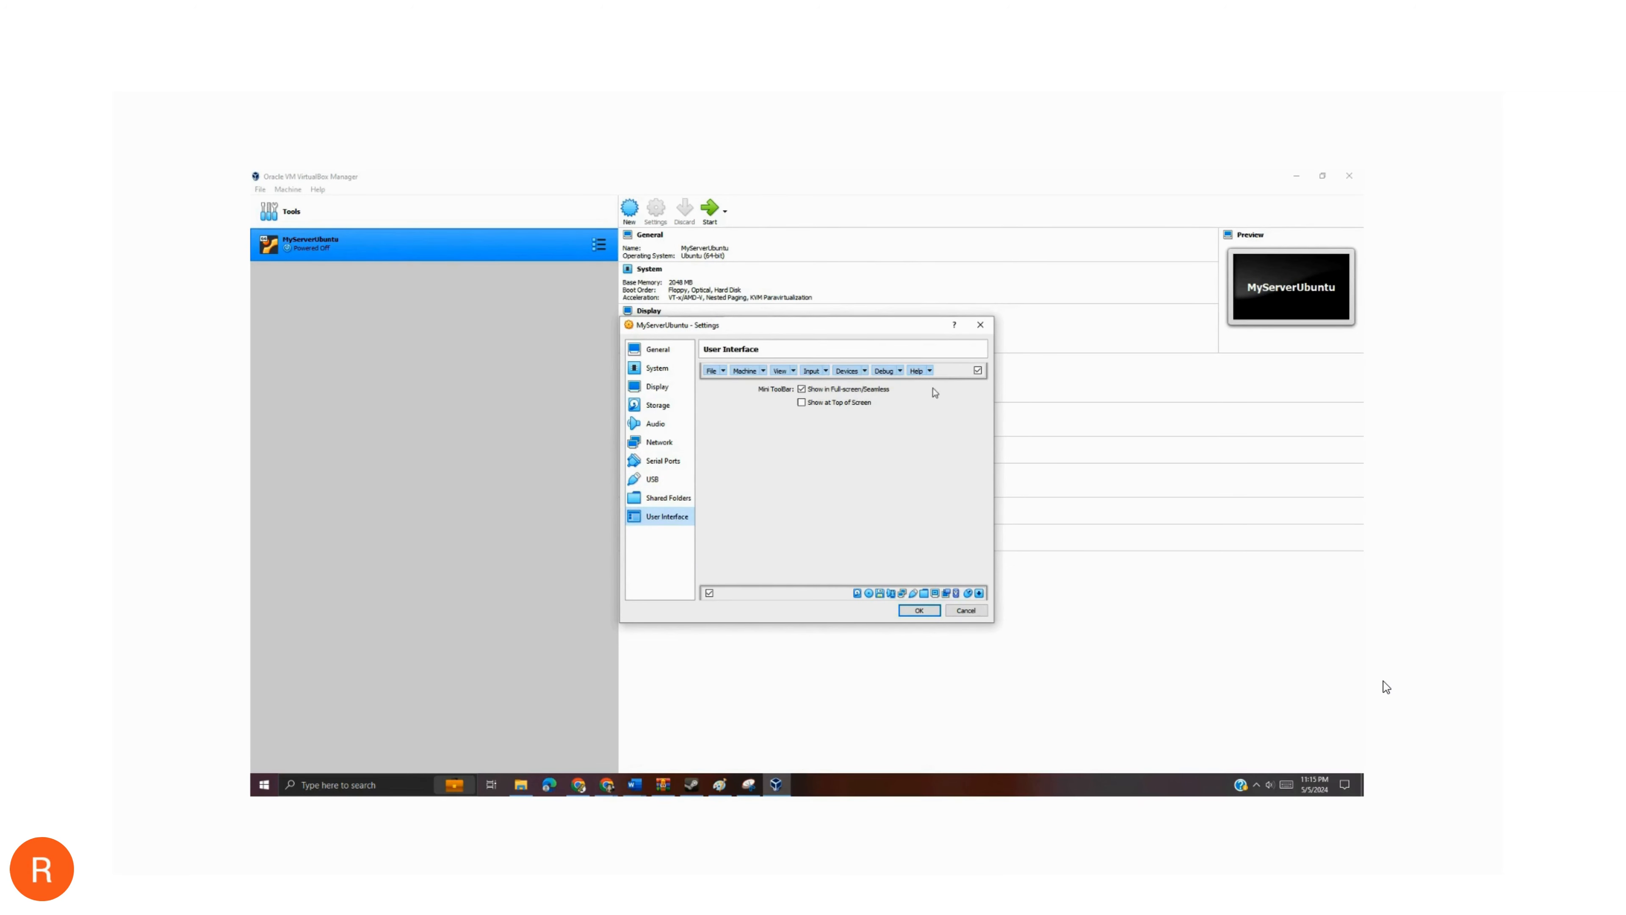
click(920, 611)
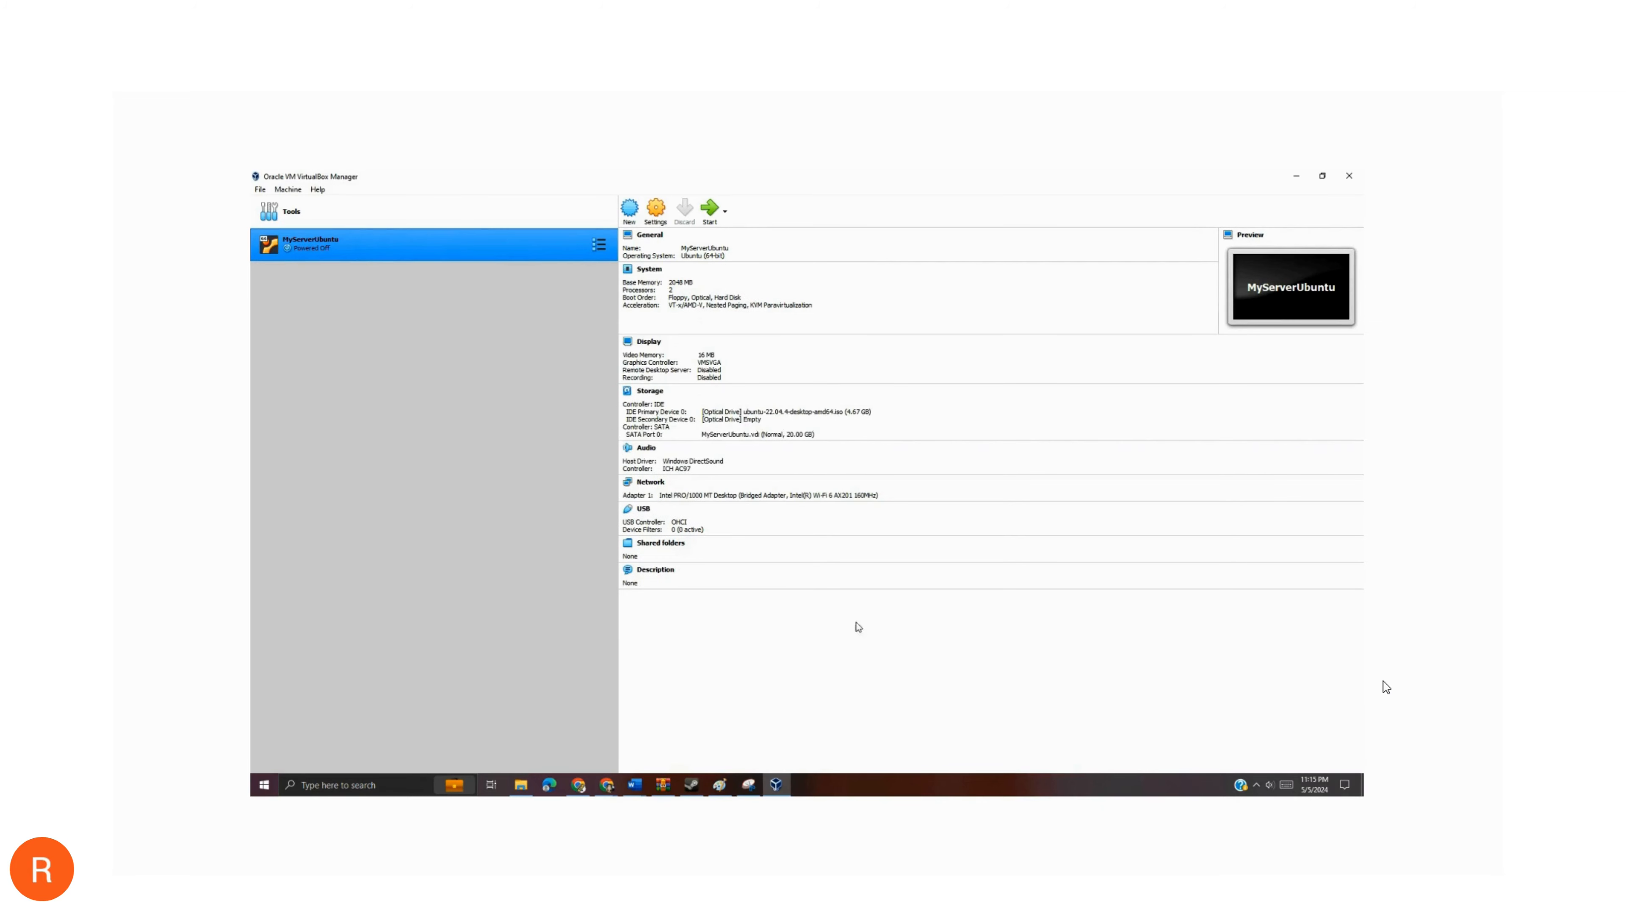
- Start MyServerUbuntu with ubuntu-22.04.4-desktop-amd64.iso as the start-up disk and boot the Try or Install Ubuntu entry
click(710, 211)
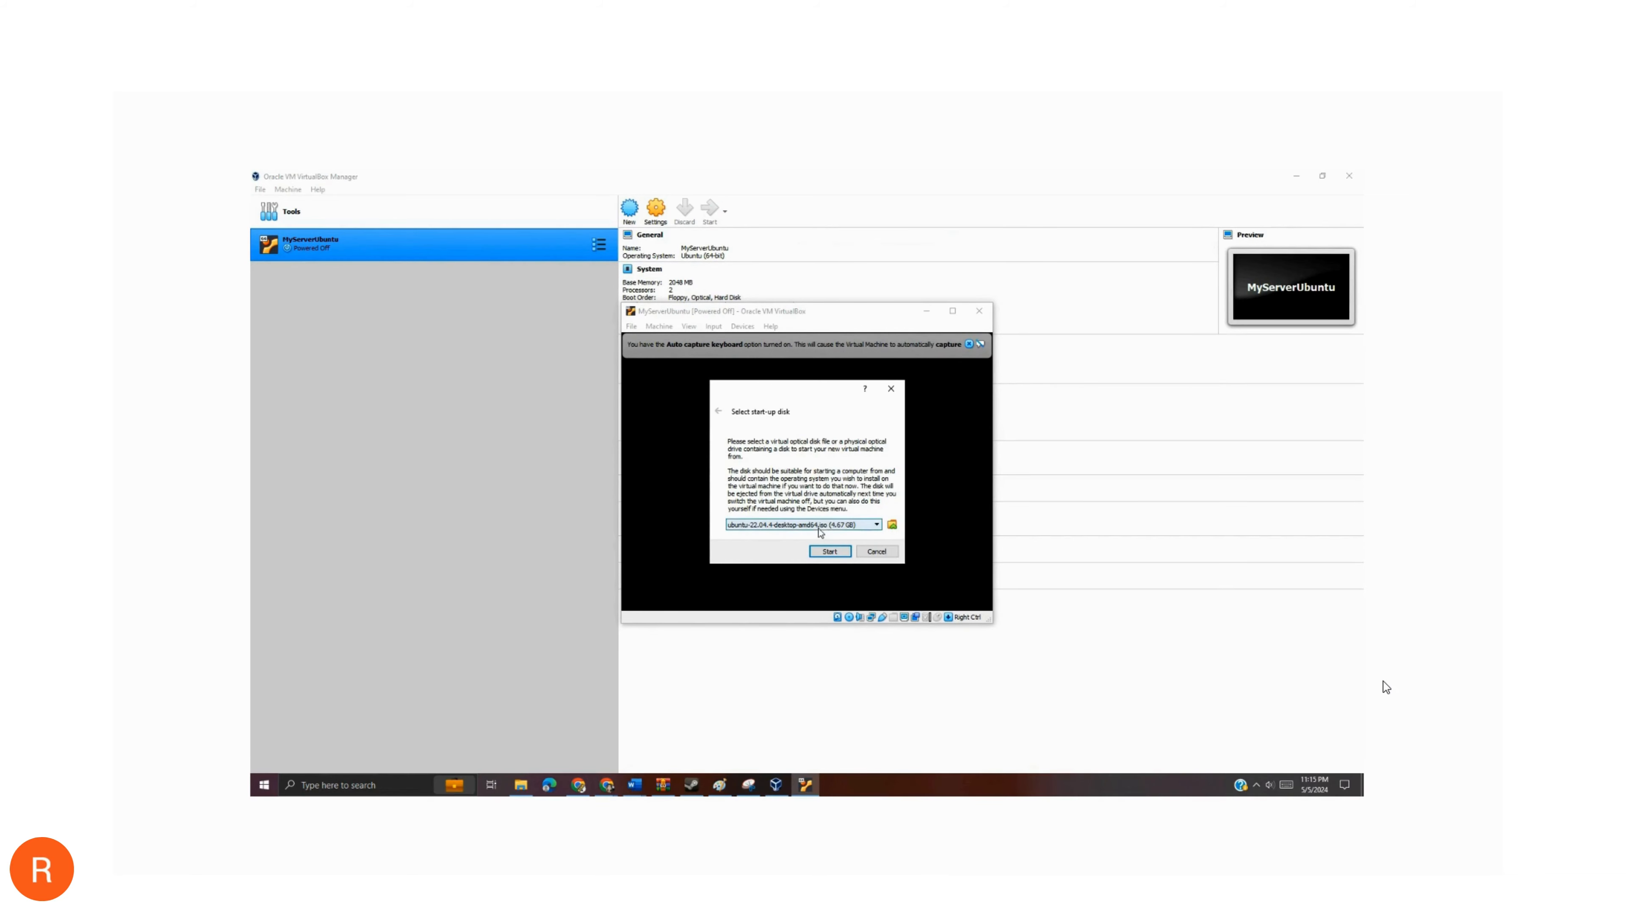
click(803, 525)
click(792, 536)
click(829, 552)
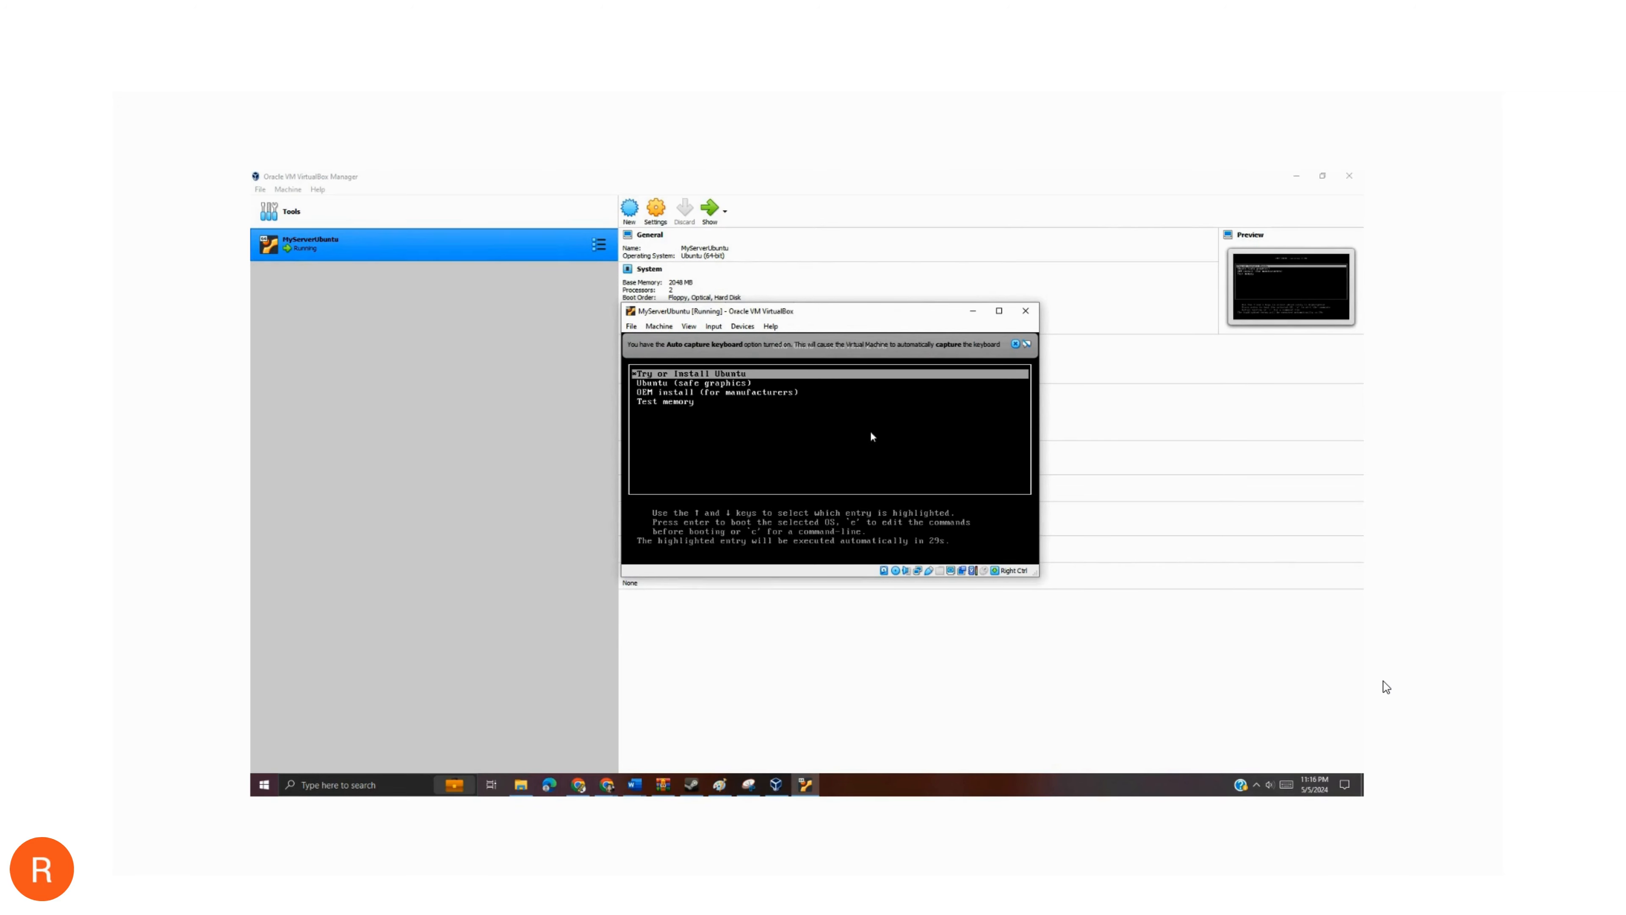
click(874, 377)
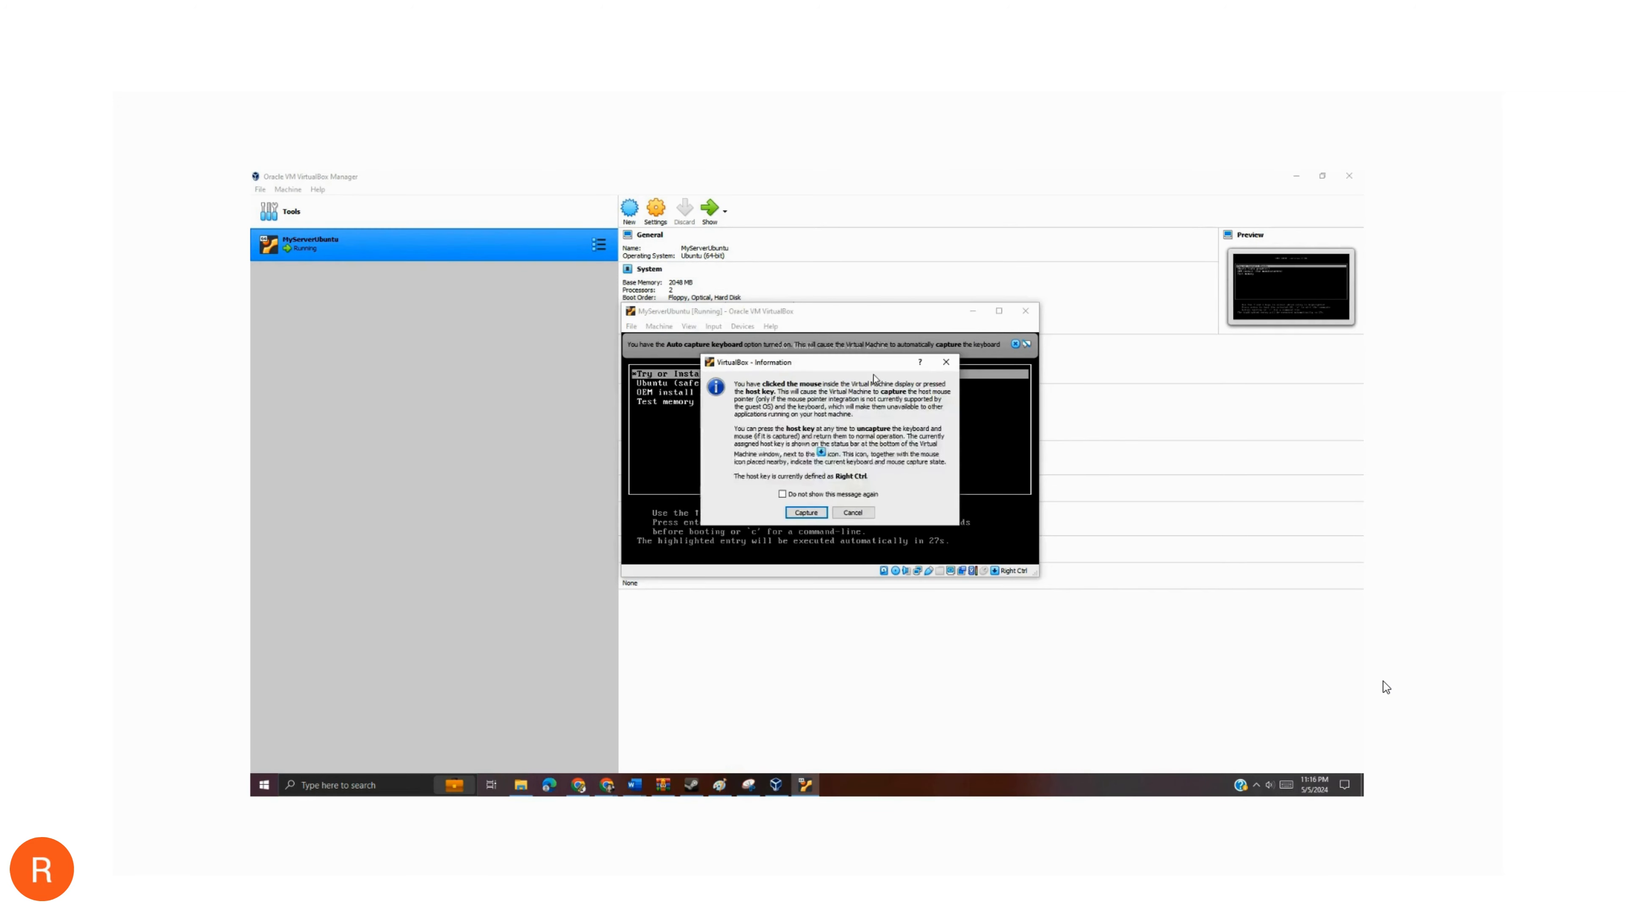
click(806, 512)
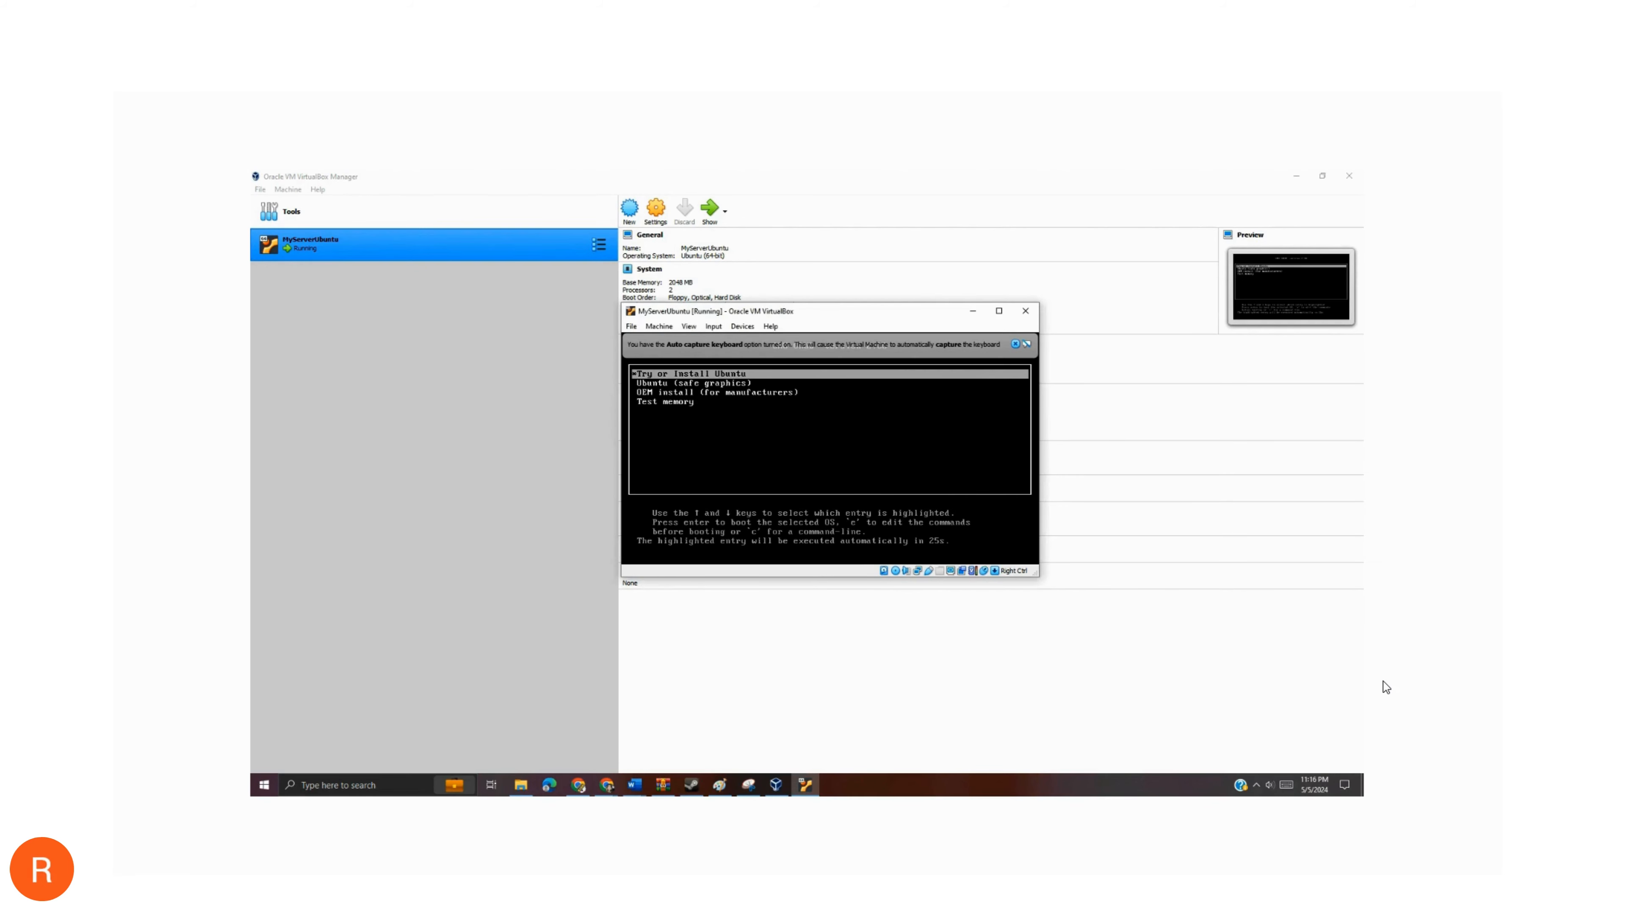
key(Return)
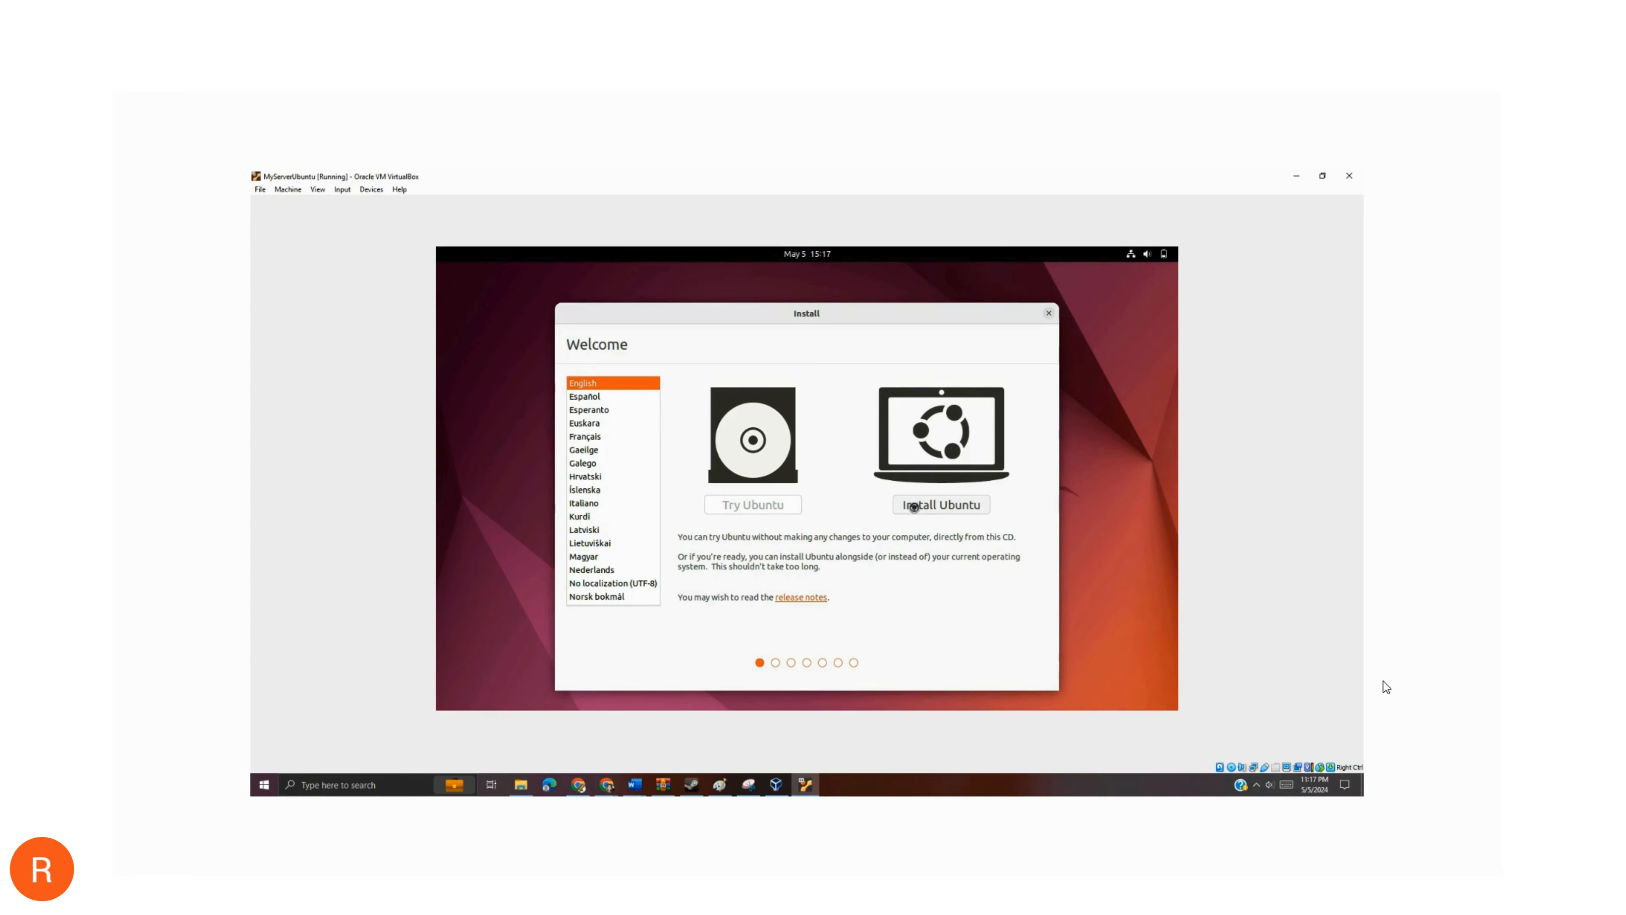
- Install Ubuntu with the English (US) keyboard, normal installation, update downloads turned off, and the disk erased
click(914, 506)
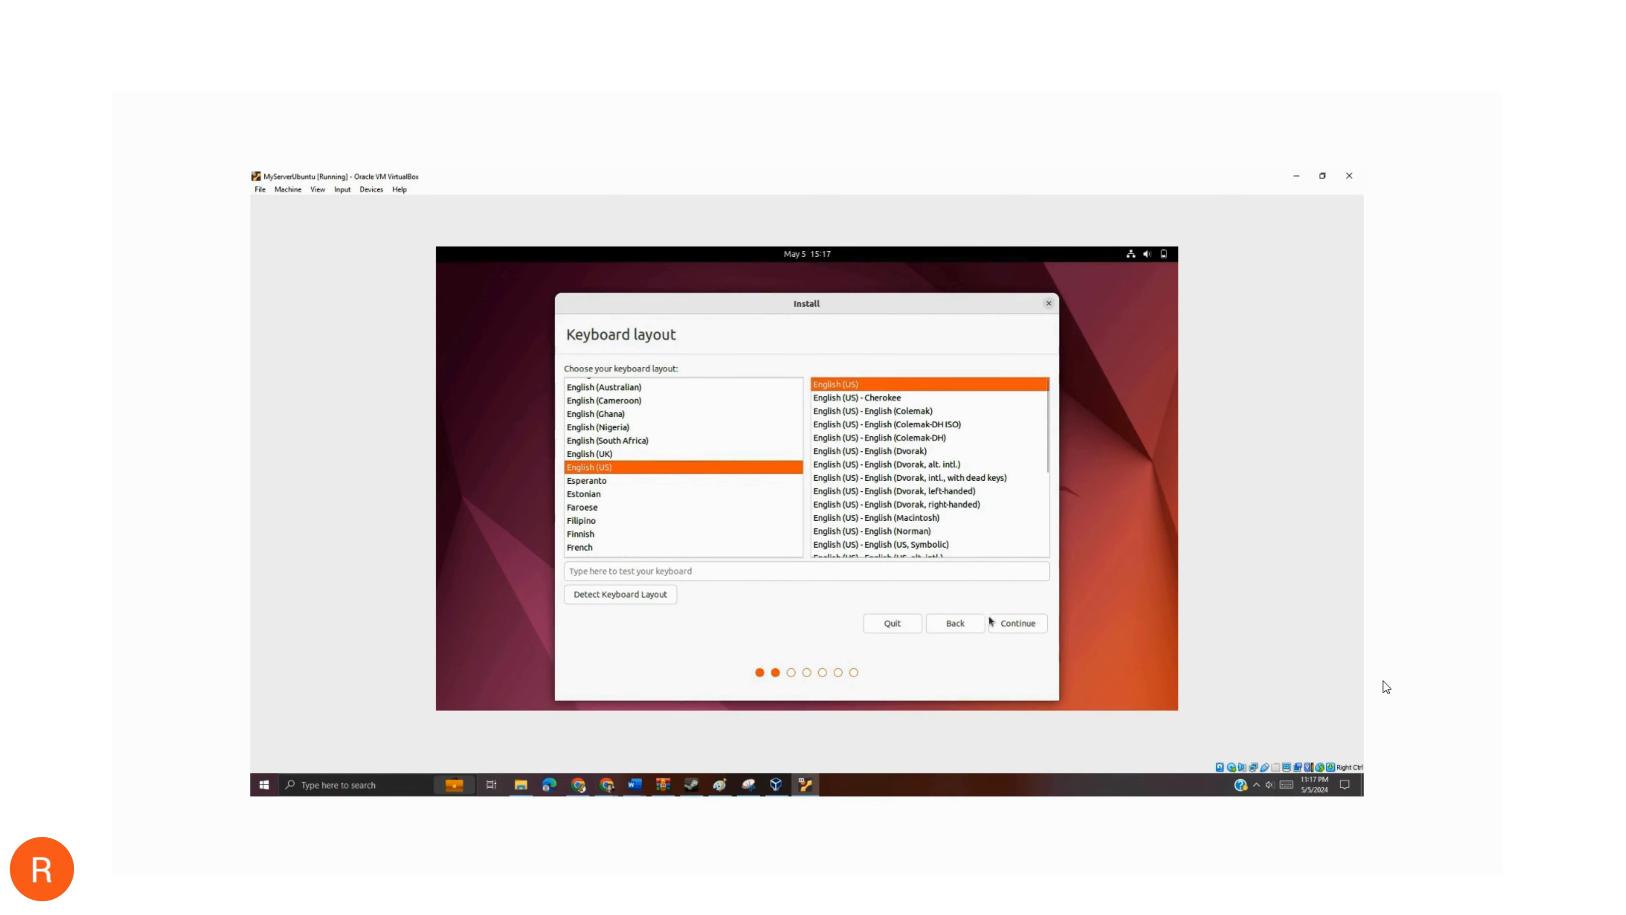
click(1010, 626)
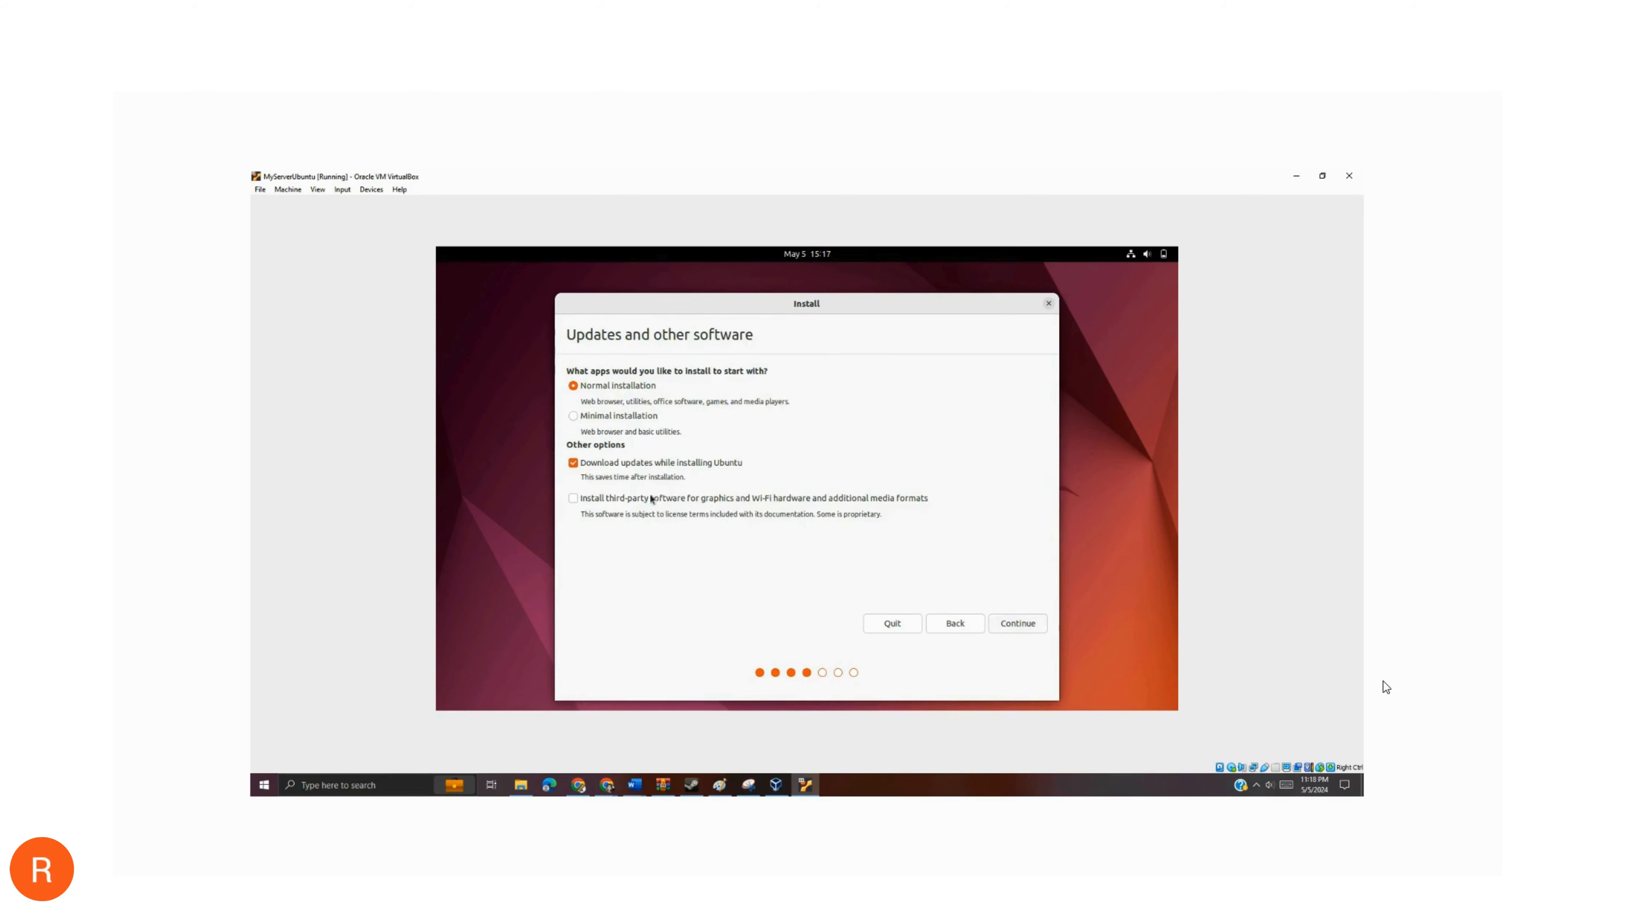
click(572, 463)
click(1001, 623)
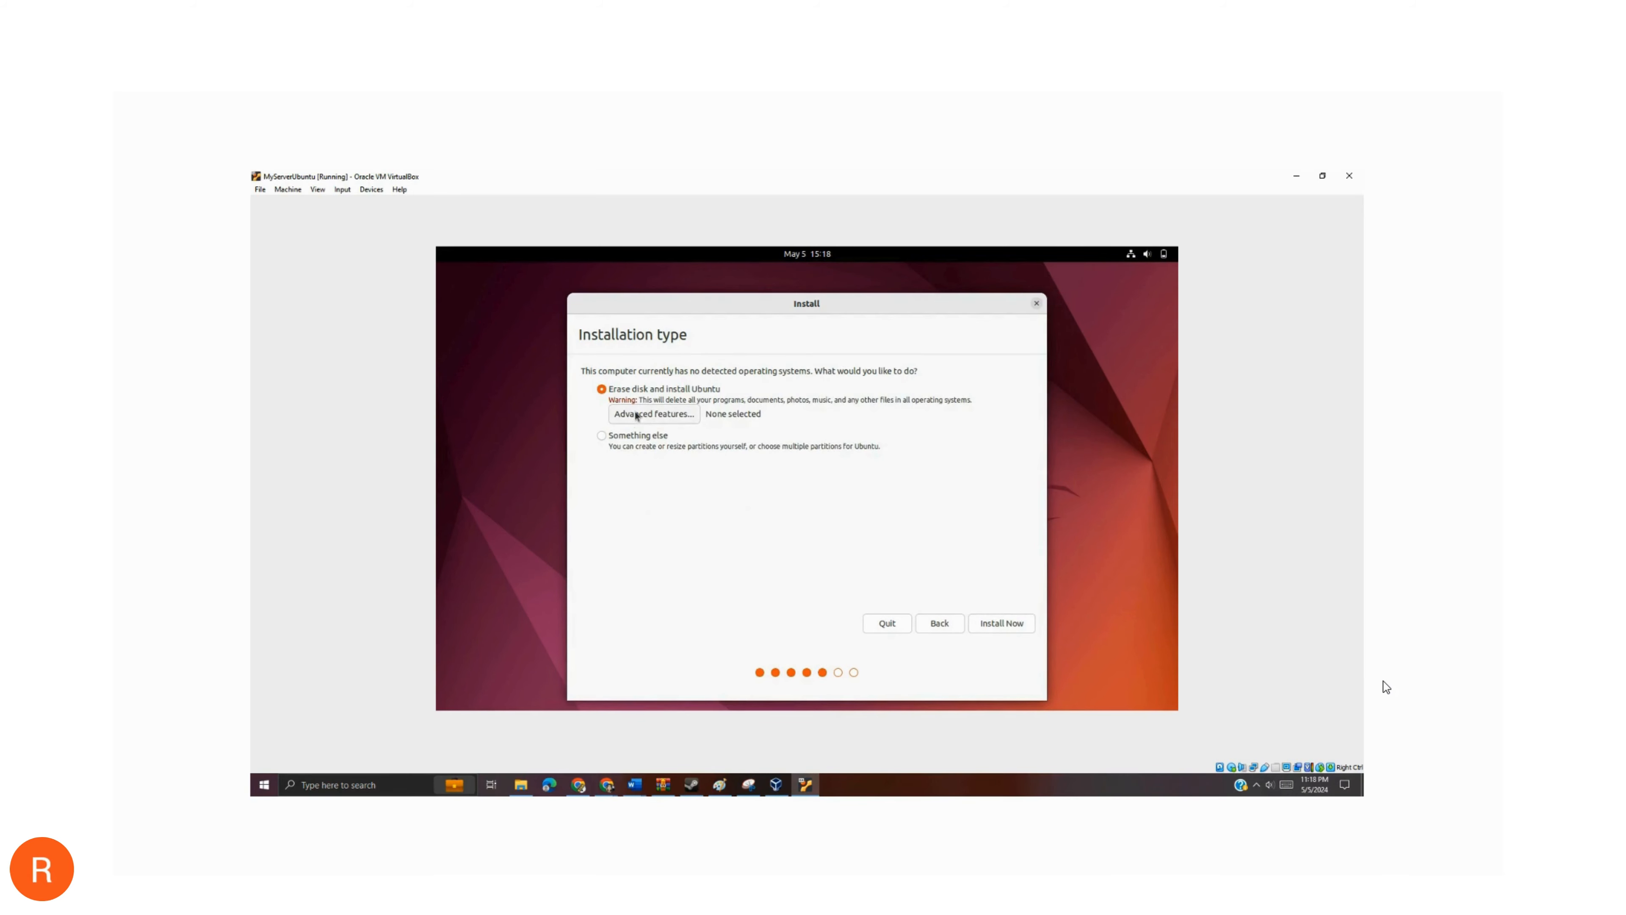
click(986, 630)
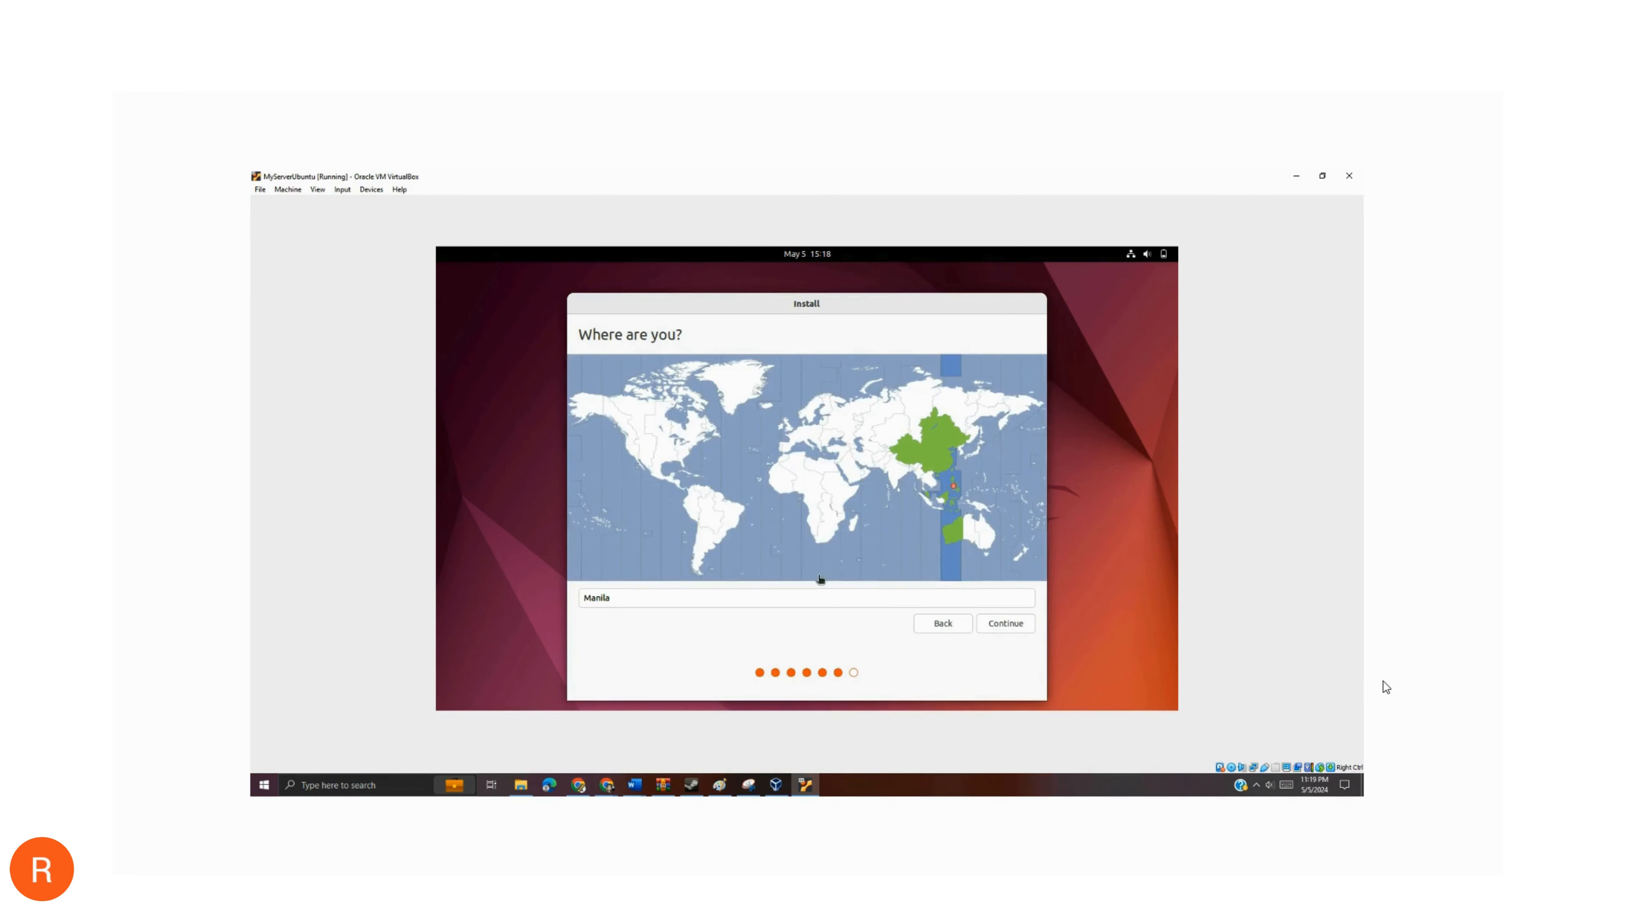
drag(745, 595, 540, 594)
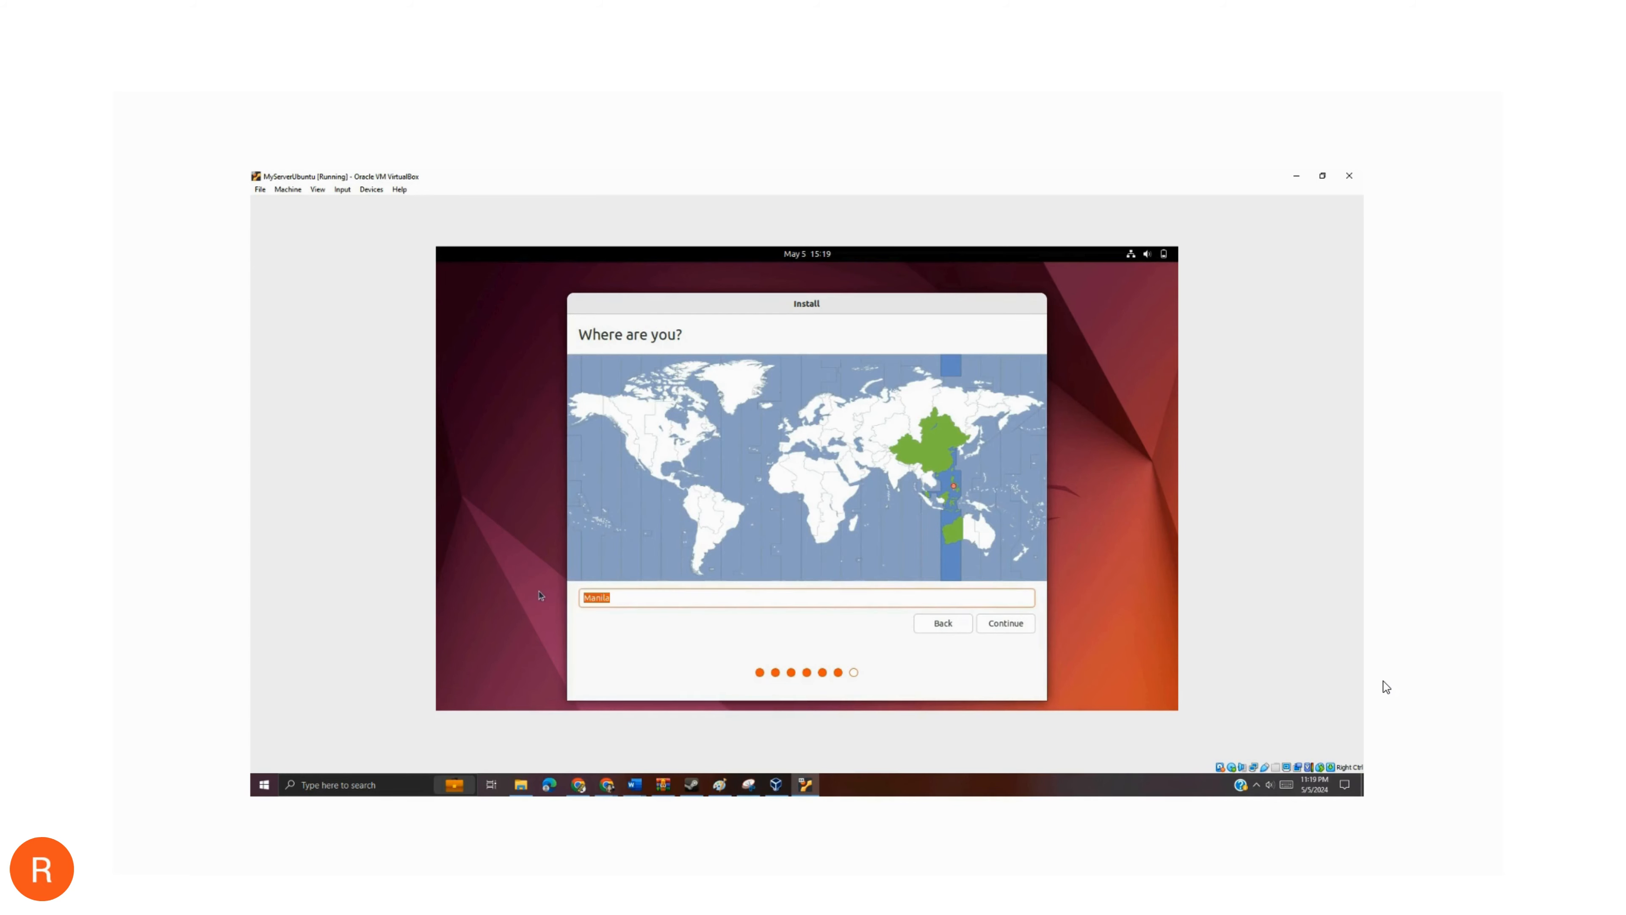
click(943, 466)
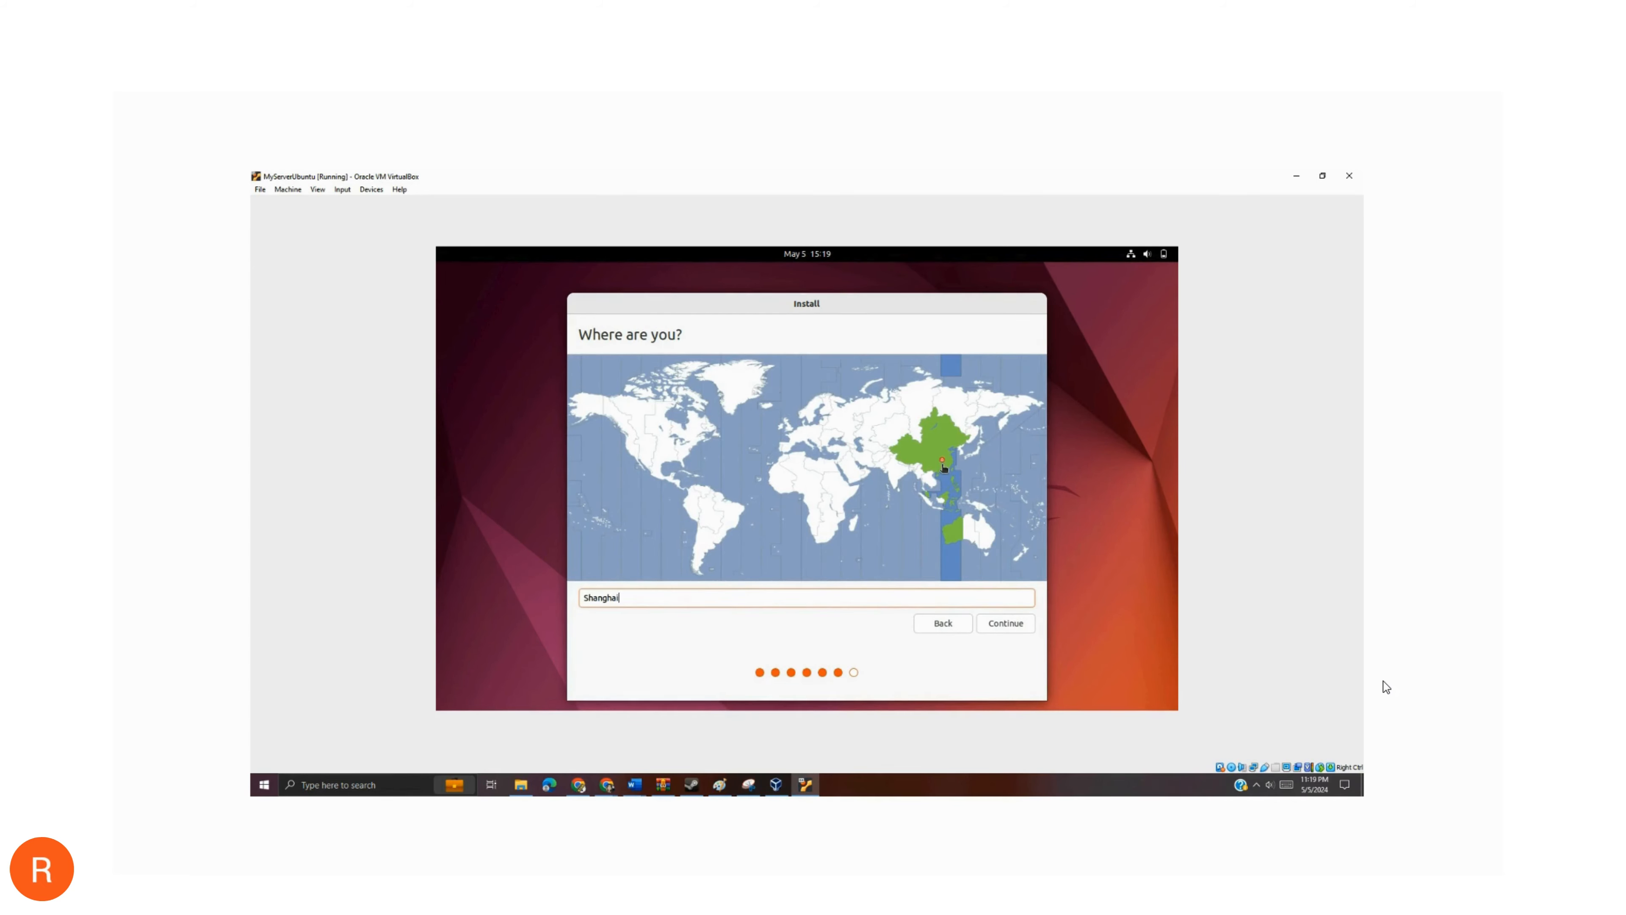
click(941, 488)
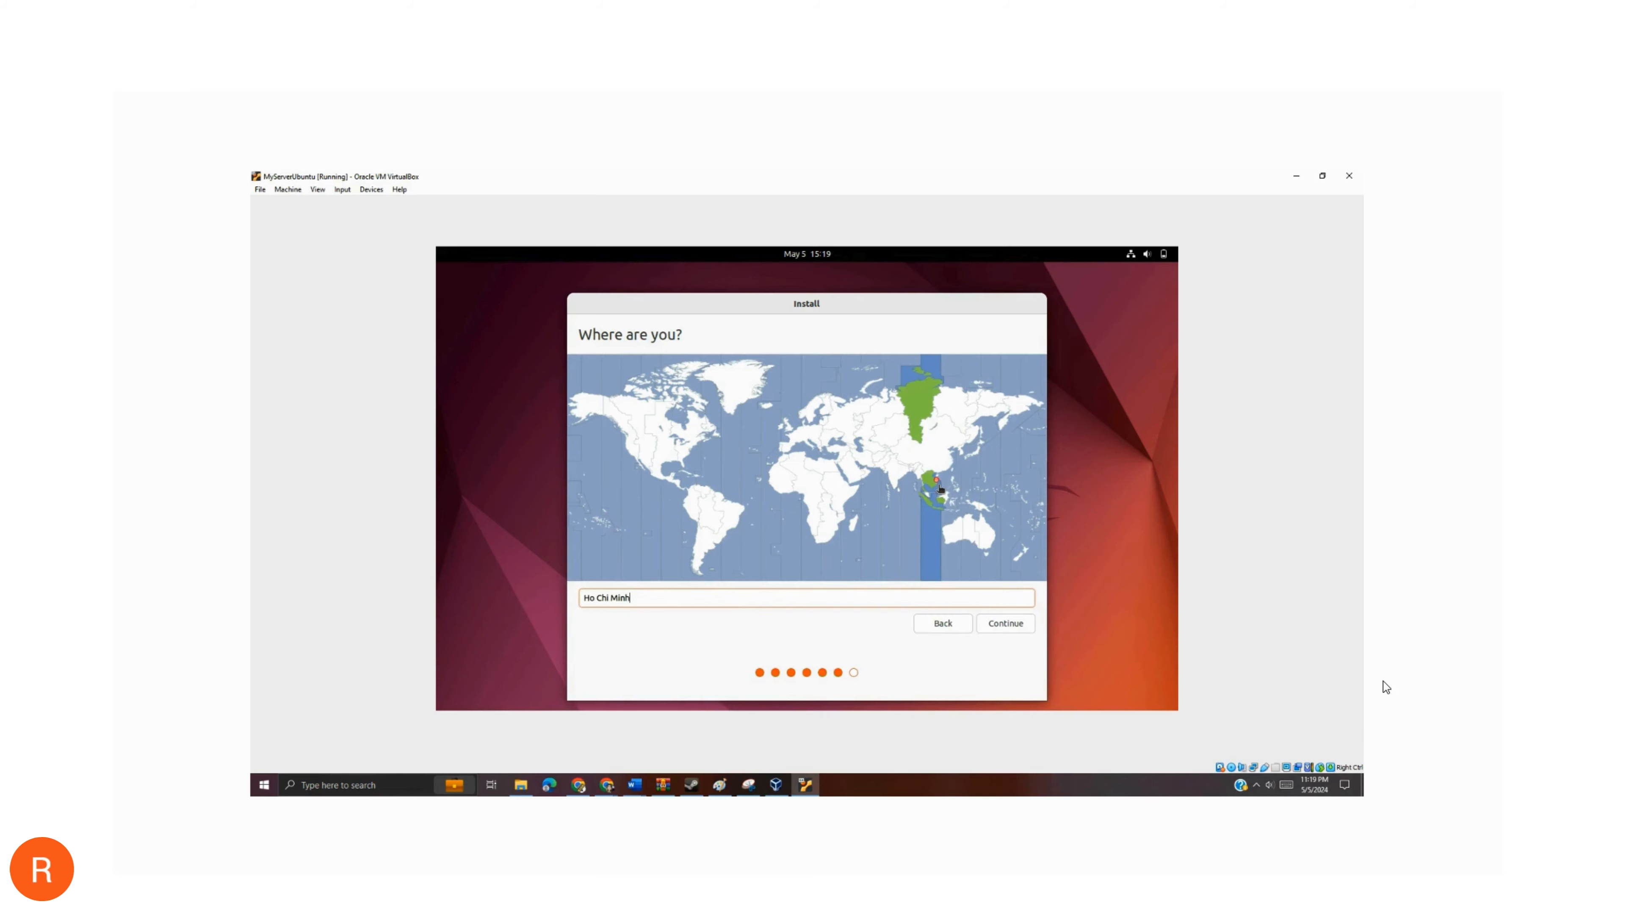
click(968, 529)
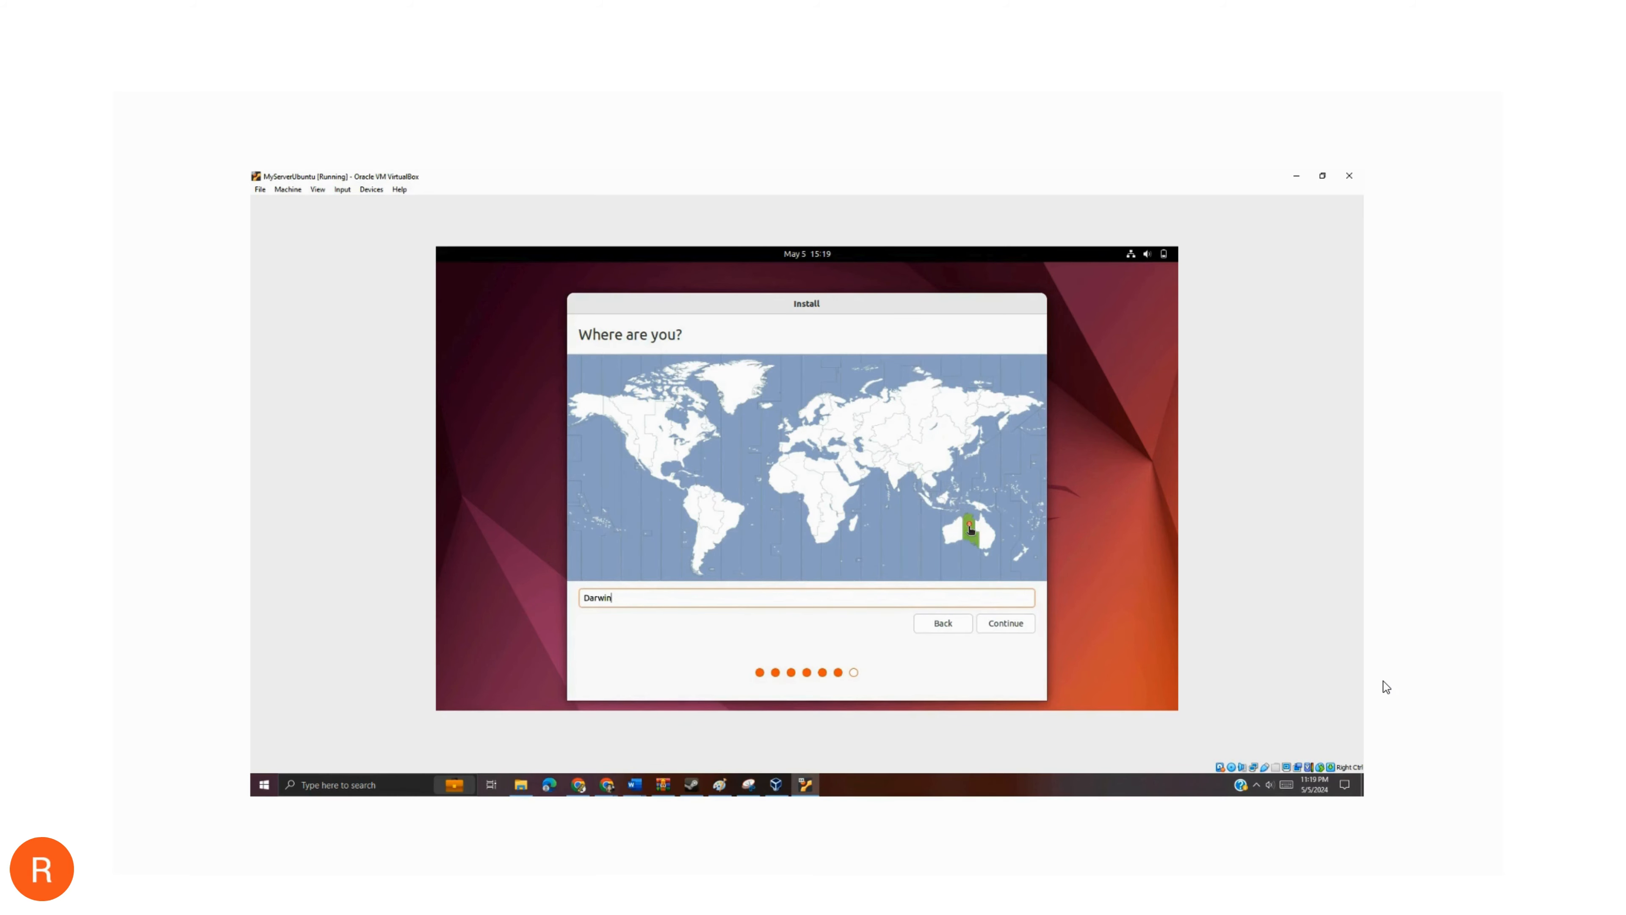
click(777, 481)
click(715, 513)
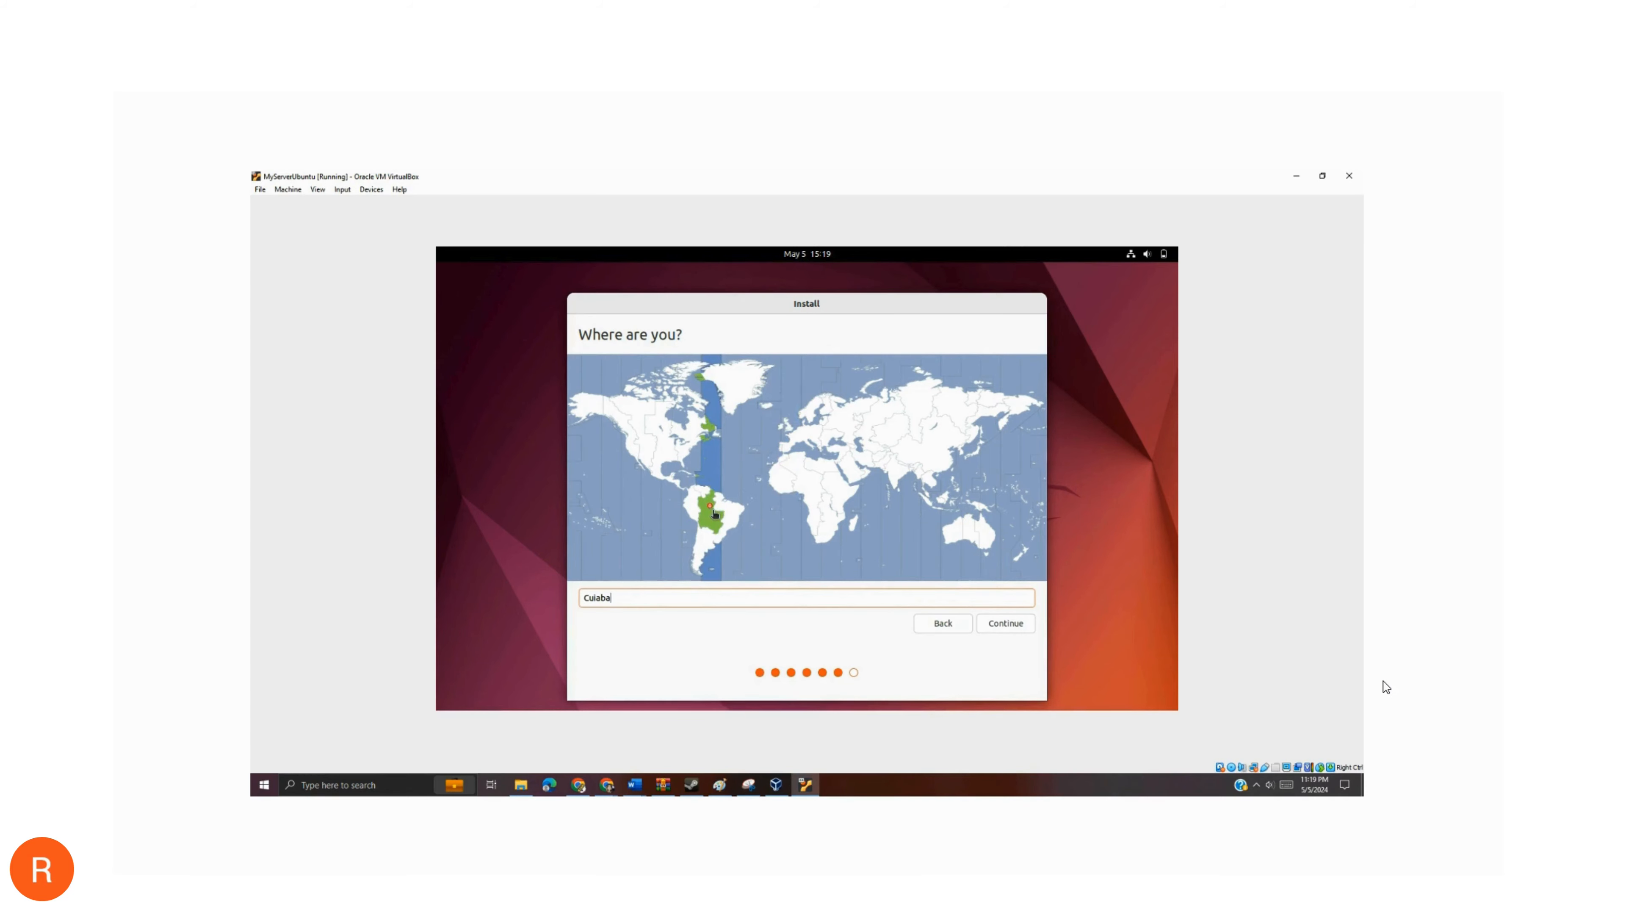
- Set the installation's time zone location to New York and continue to the user account details
click(689, 455)
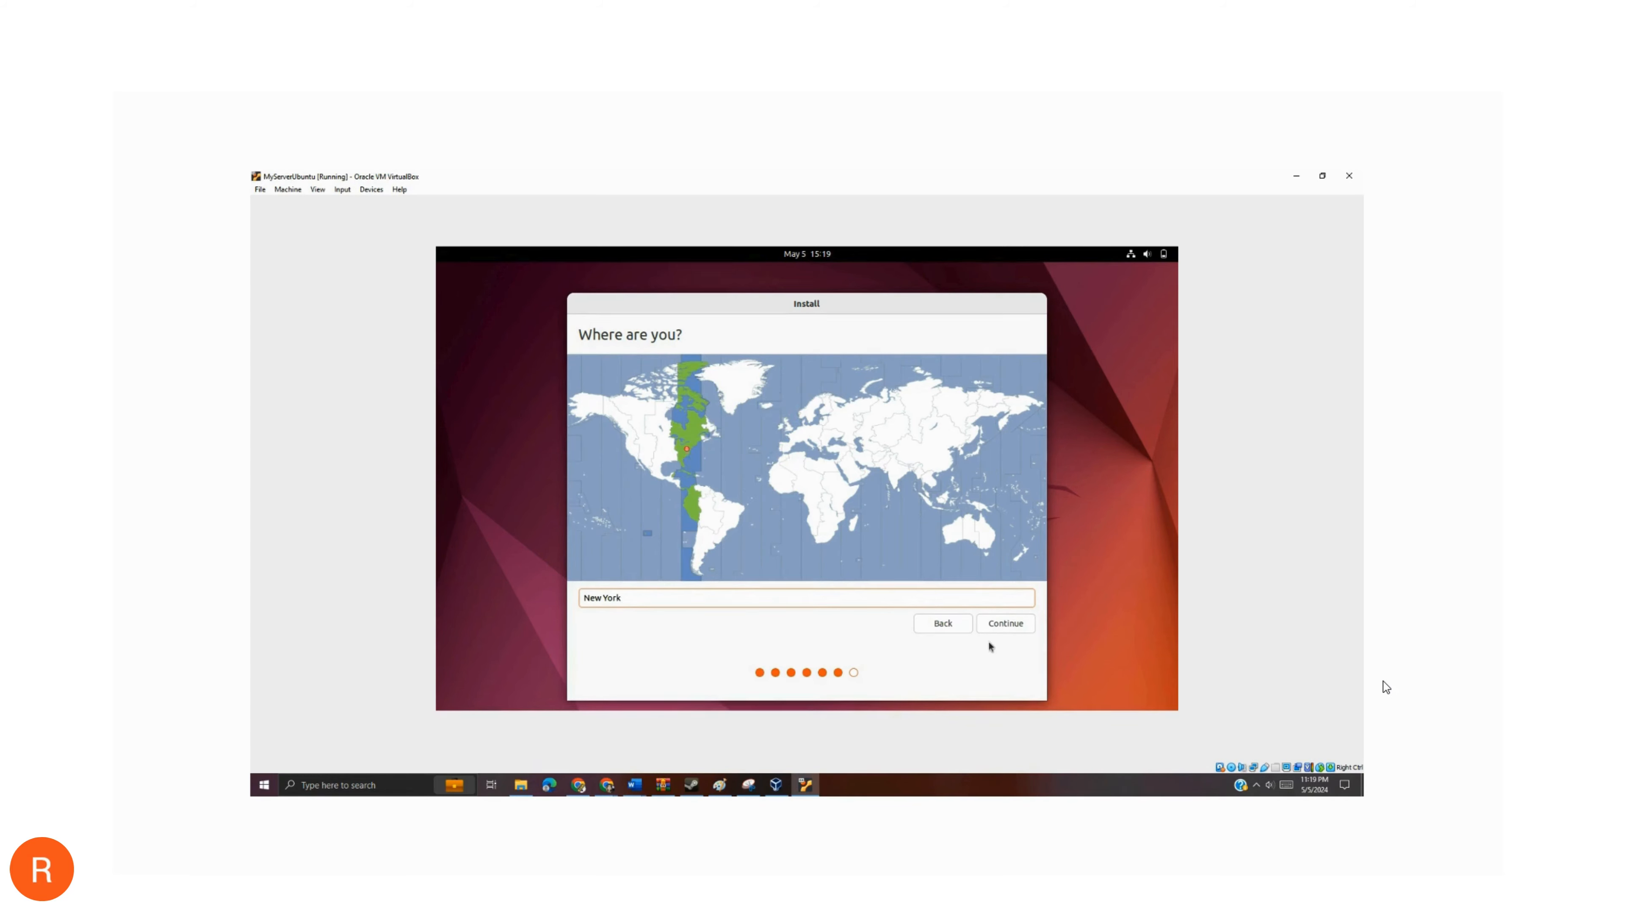
click(1010, 630)
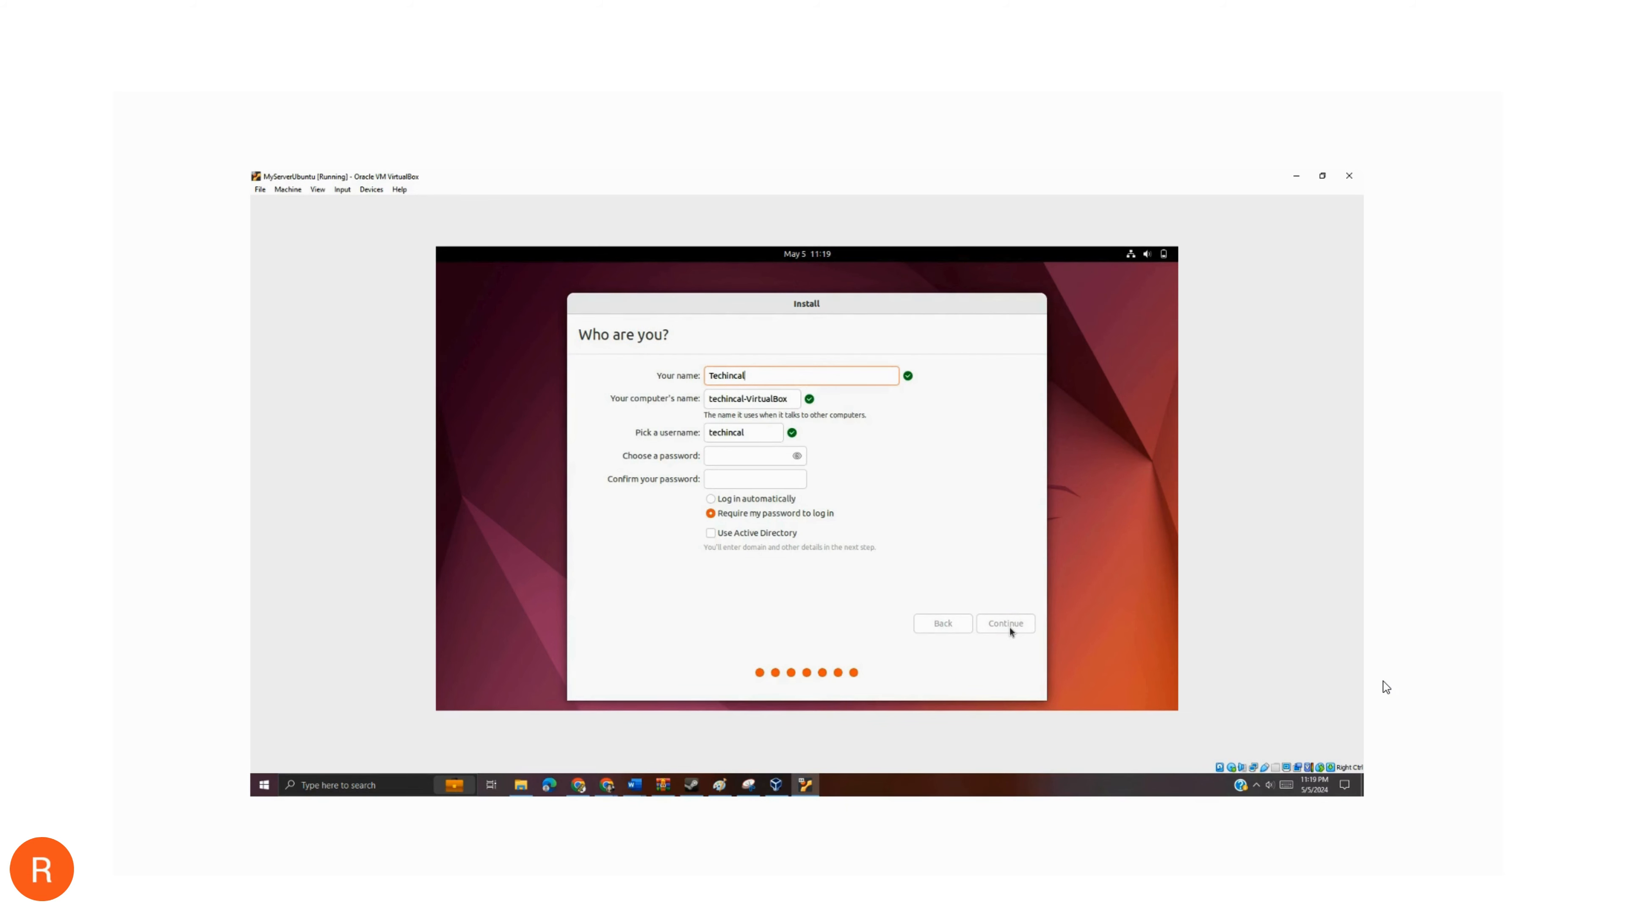
- Set the account's display name to Technical Tutorial
key(BackSpace)
key(BackSpace)
key(BackSpace)
key(BackSpace)
key(BackSpace)
text(nical Tutori)
- Enter and confirm the account password, and continue so the installation runs
click(735, 458)
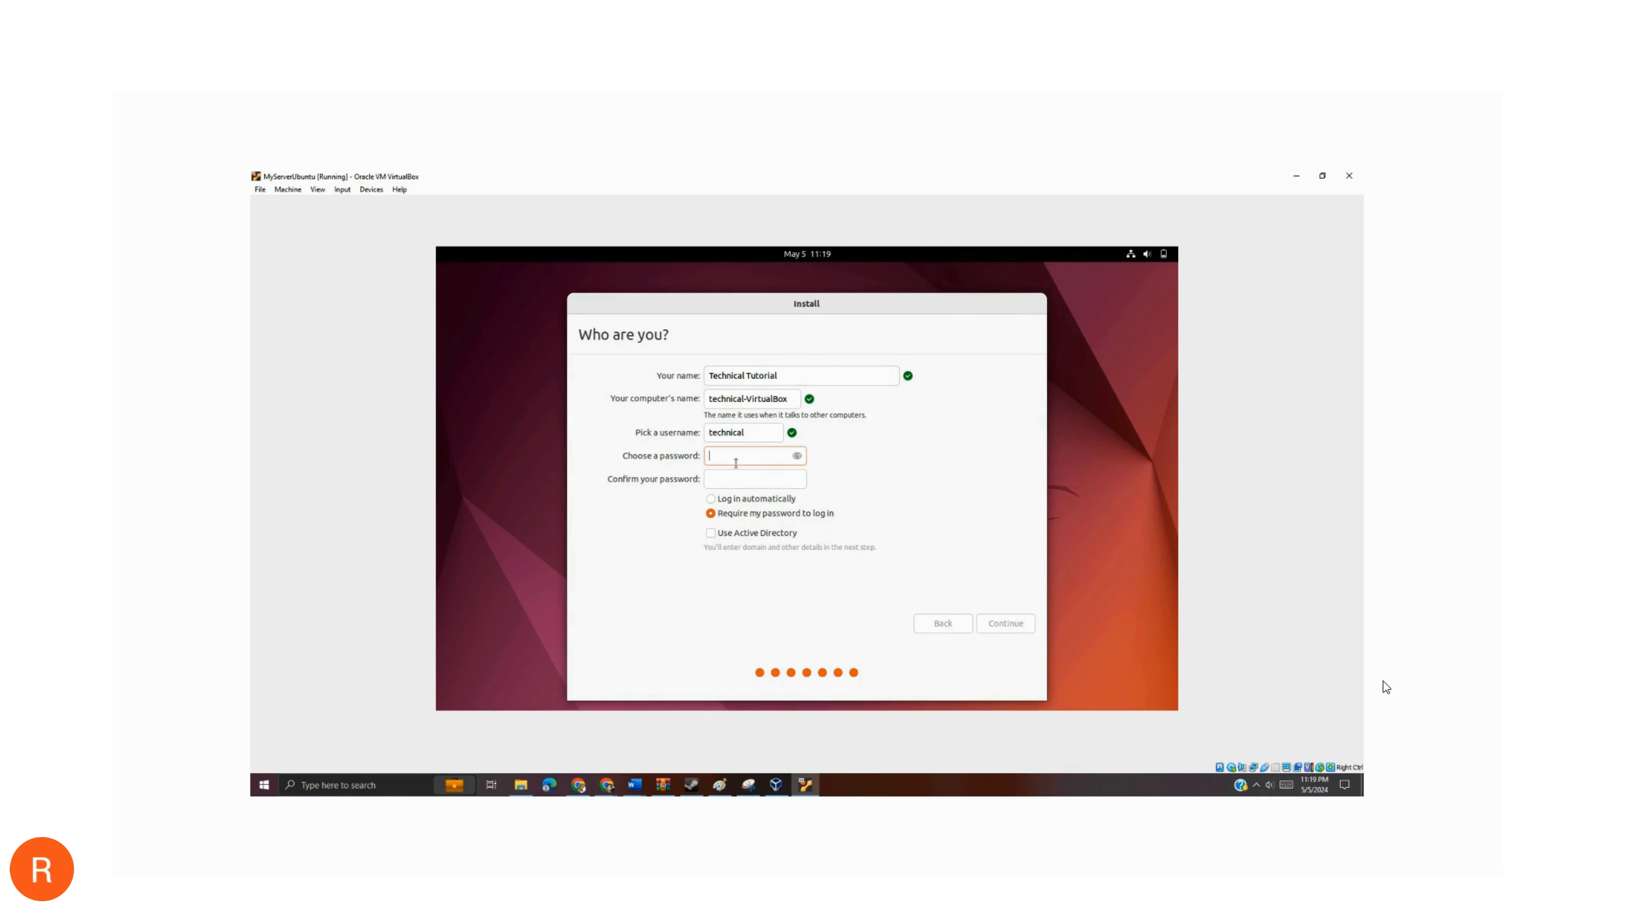
text(*********)
click(721, 480)
text(*)
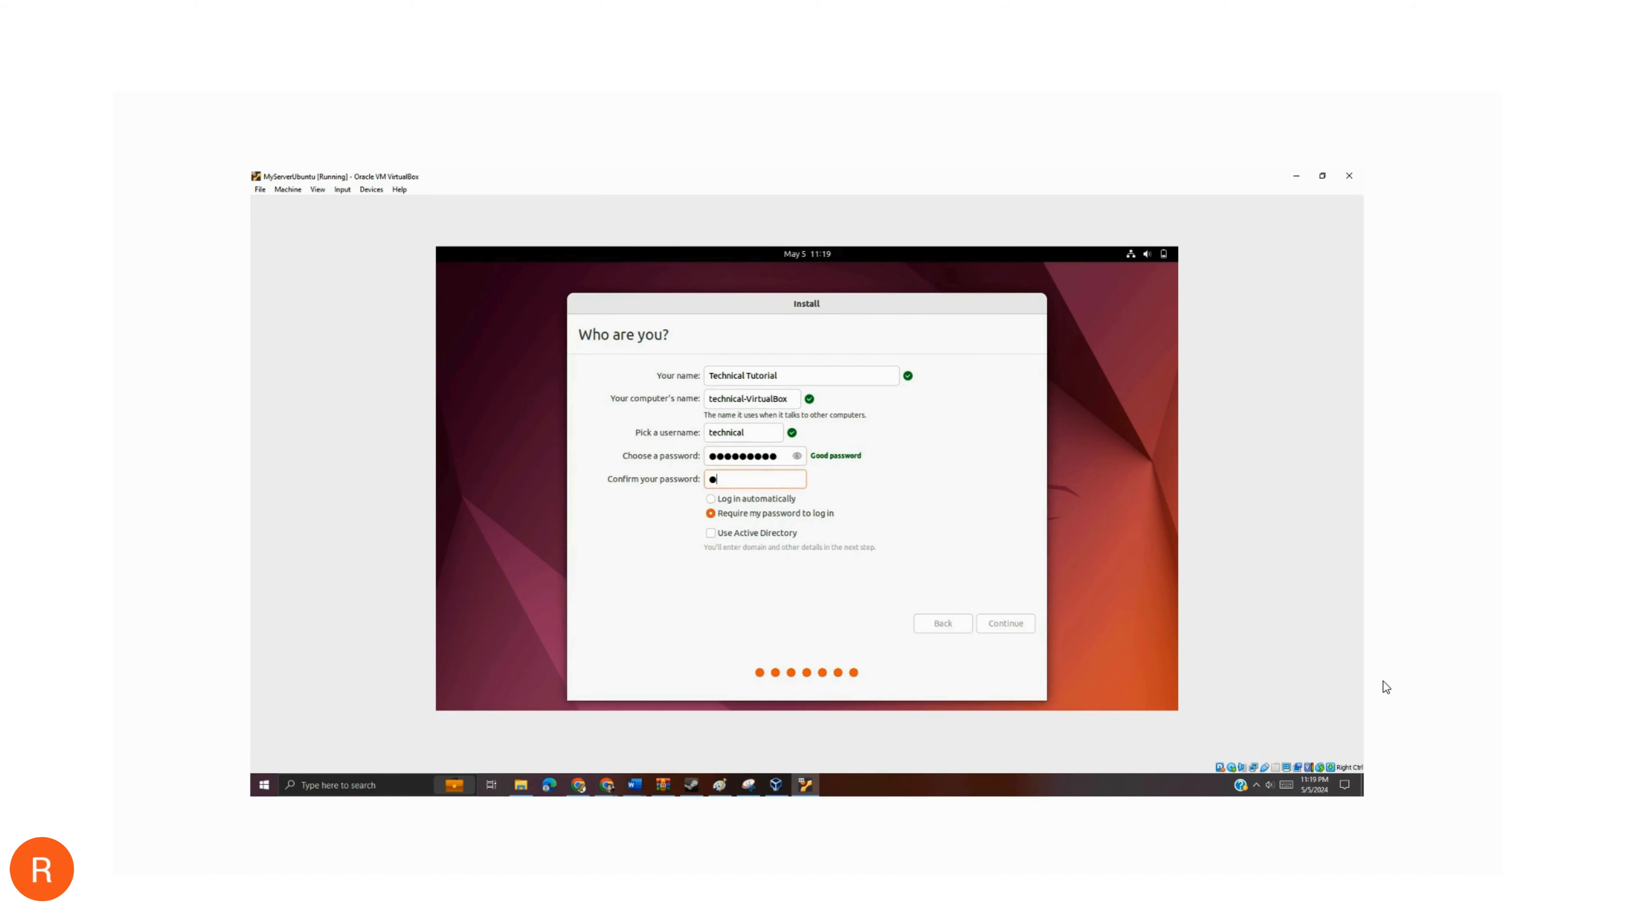
text(********)
click(1013, 625)
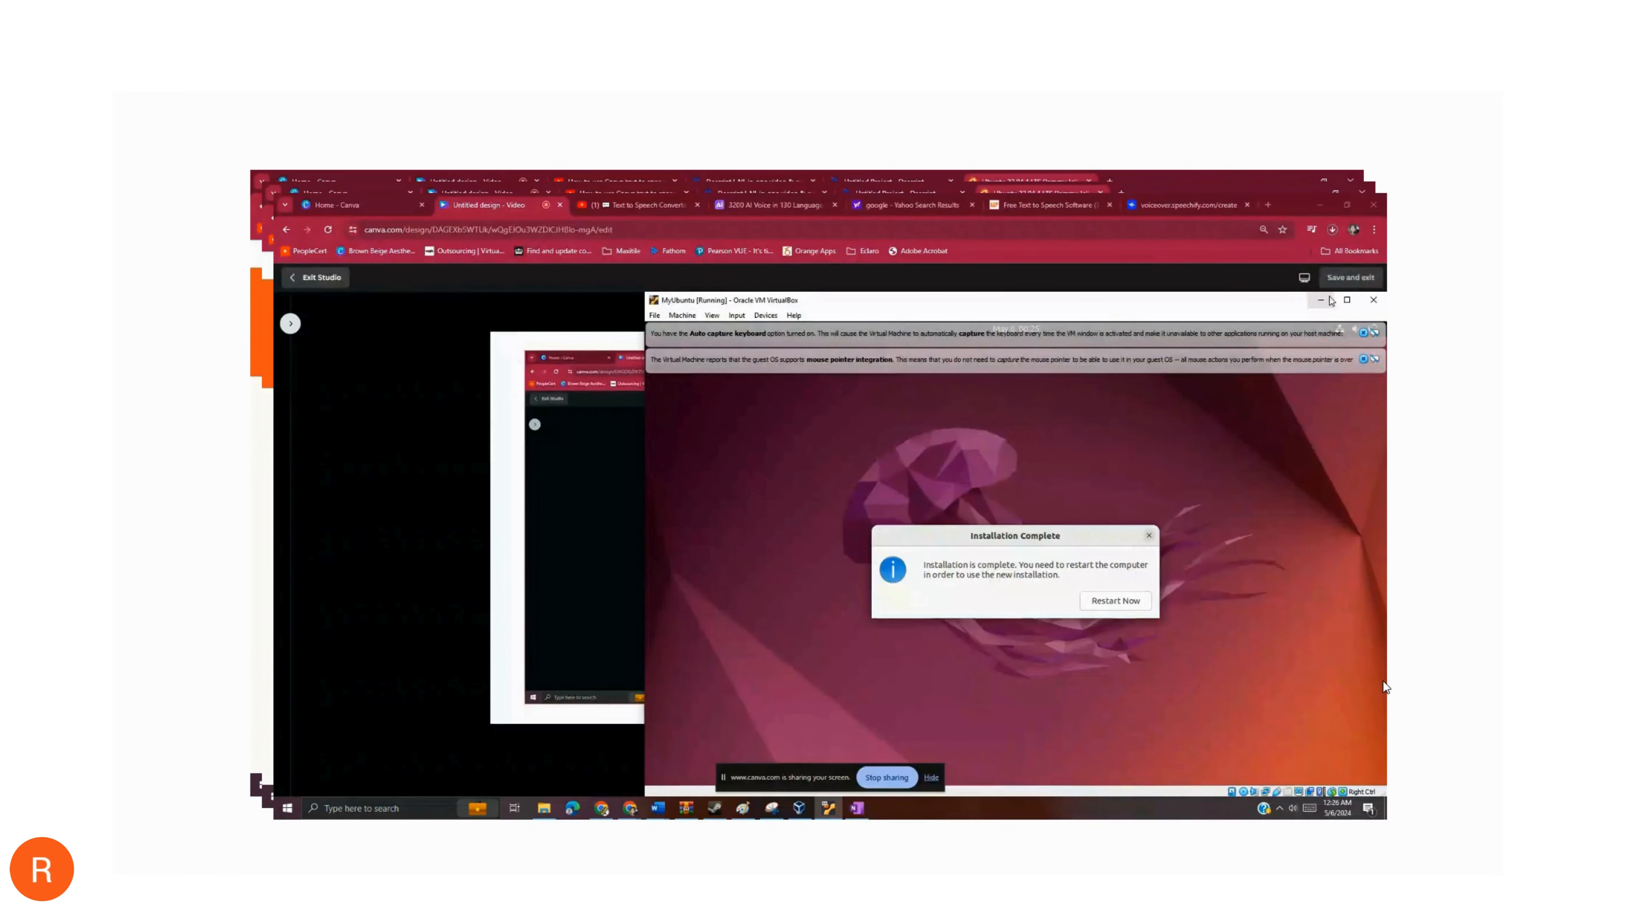
- Restart the virtual machine after the installation and log in to the Technical Tutorial account with its password
click(1347, 300)
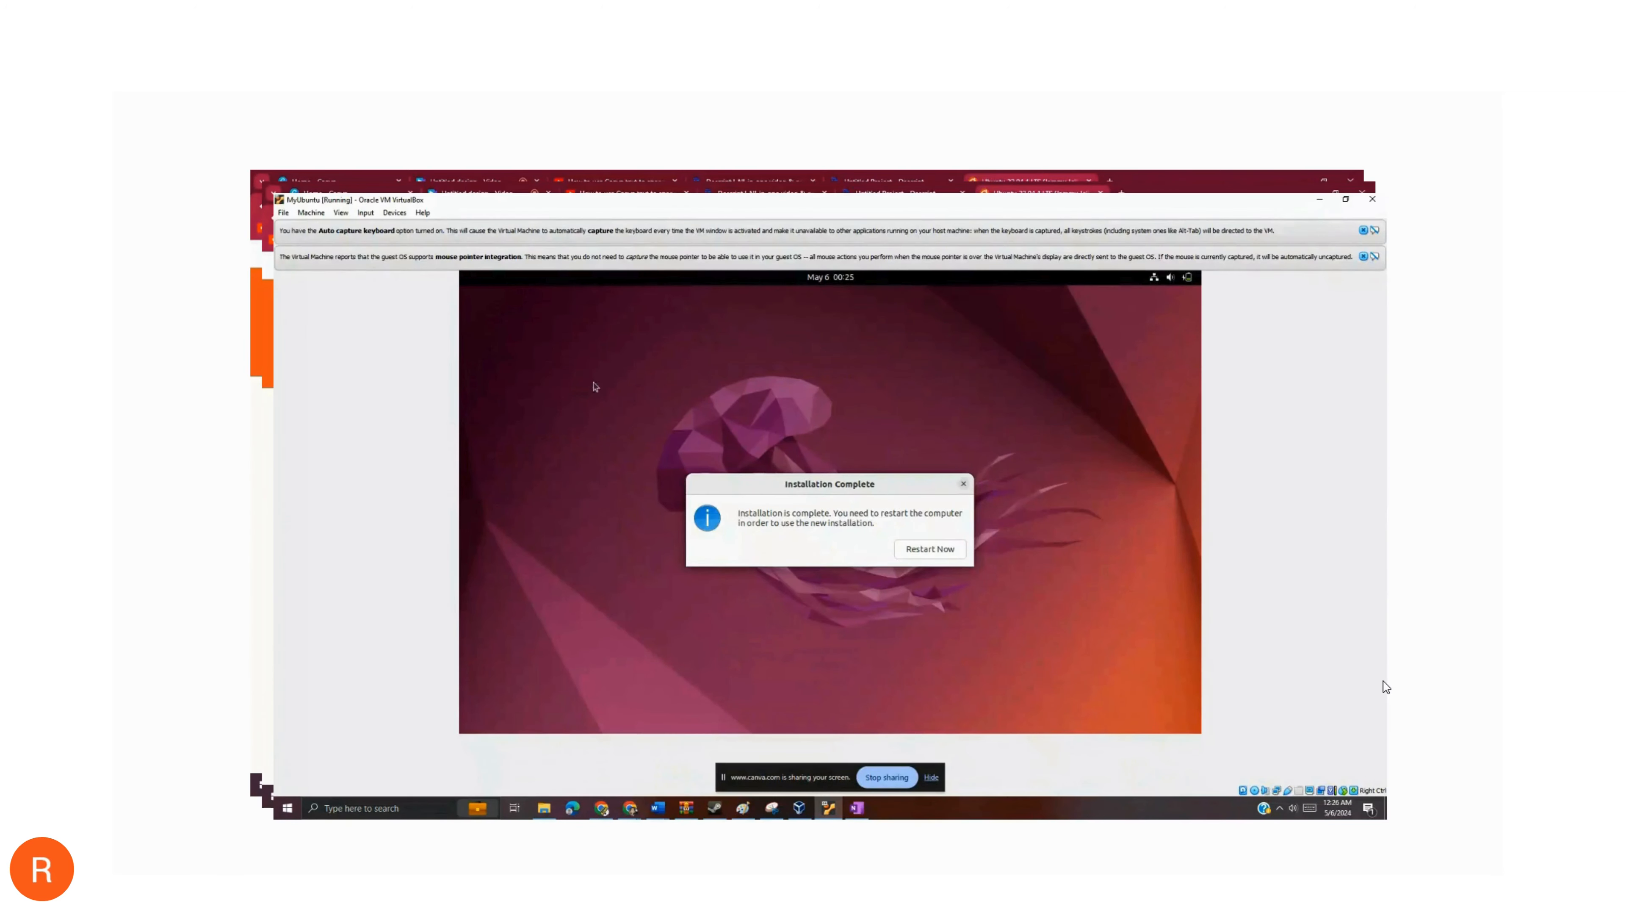
click(931, 551)
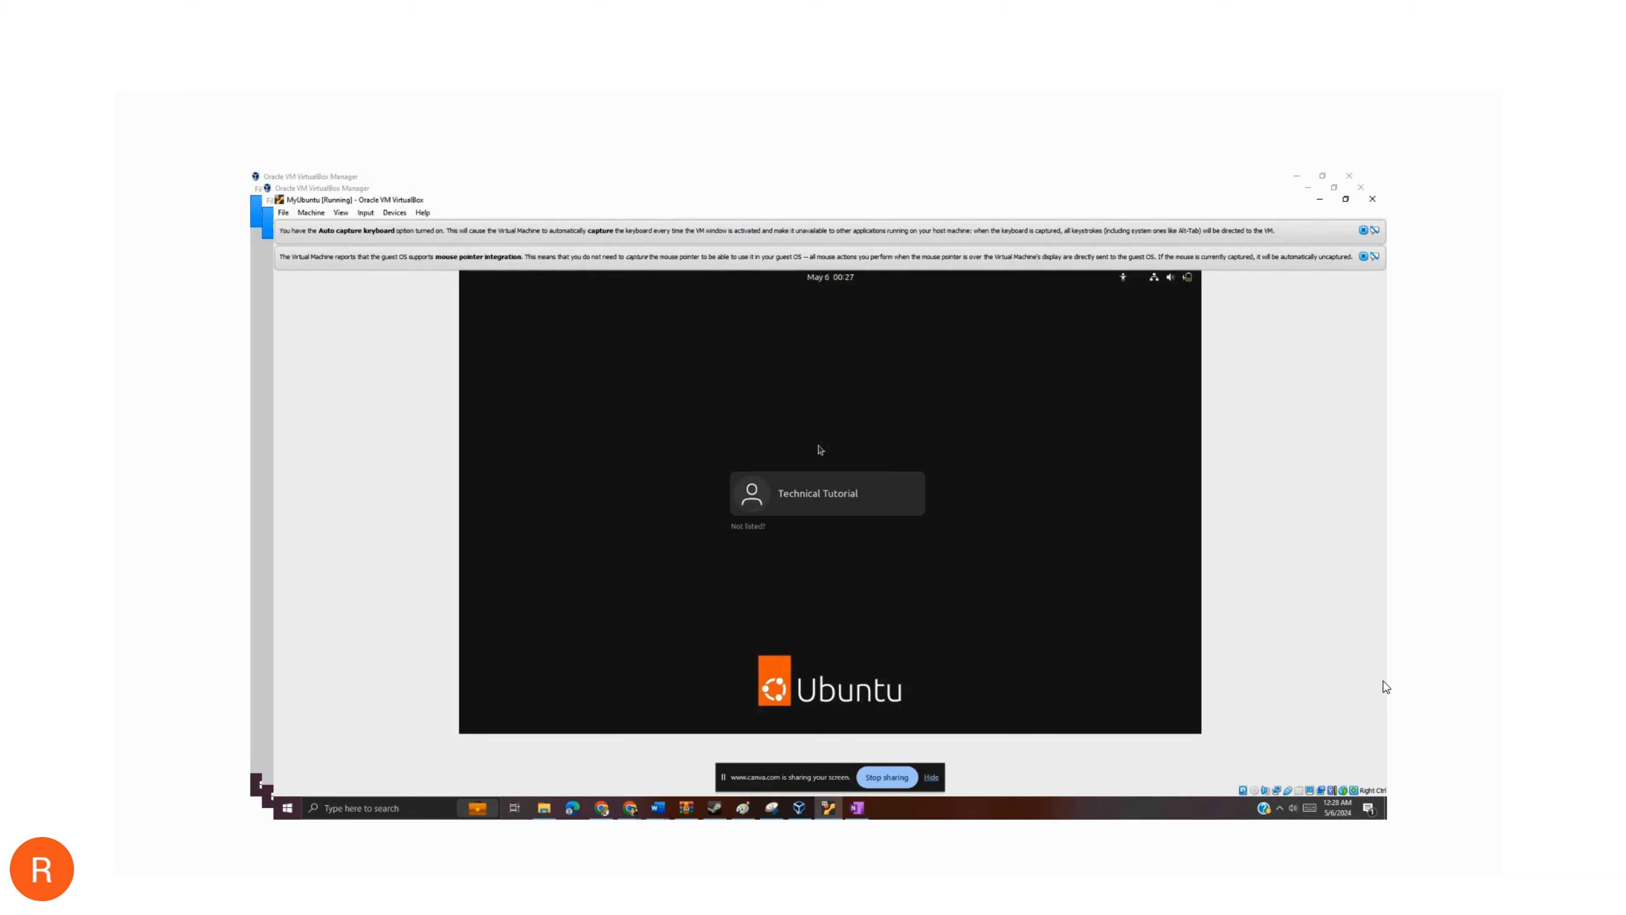
click(821, 491)
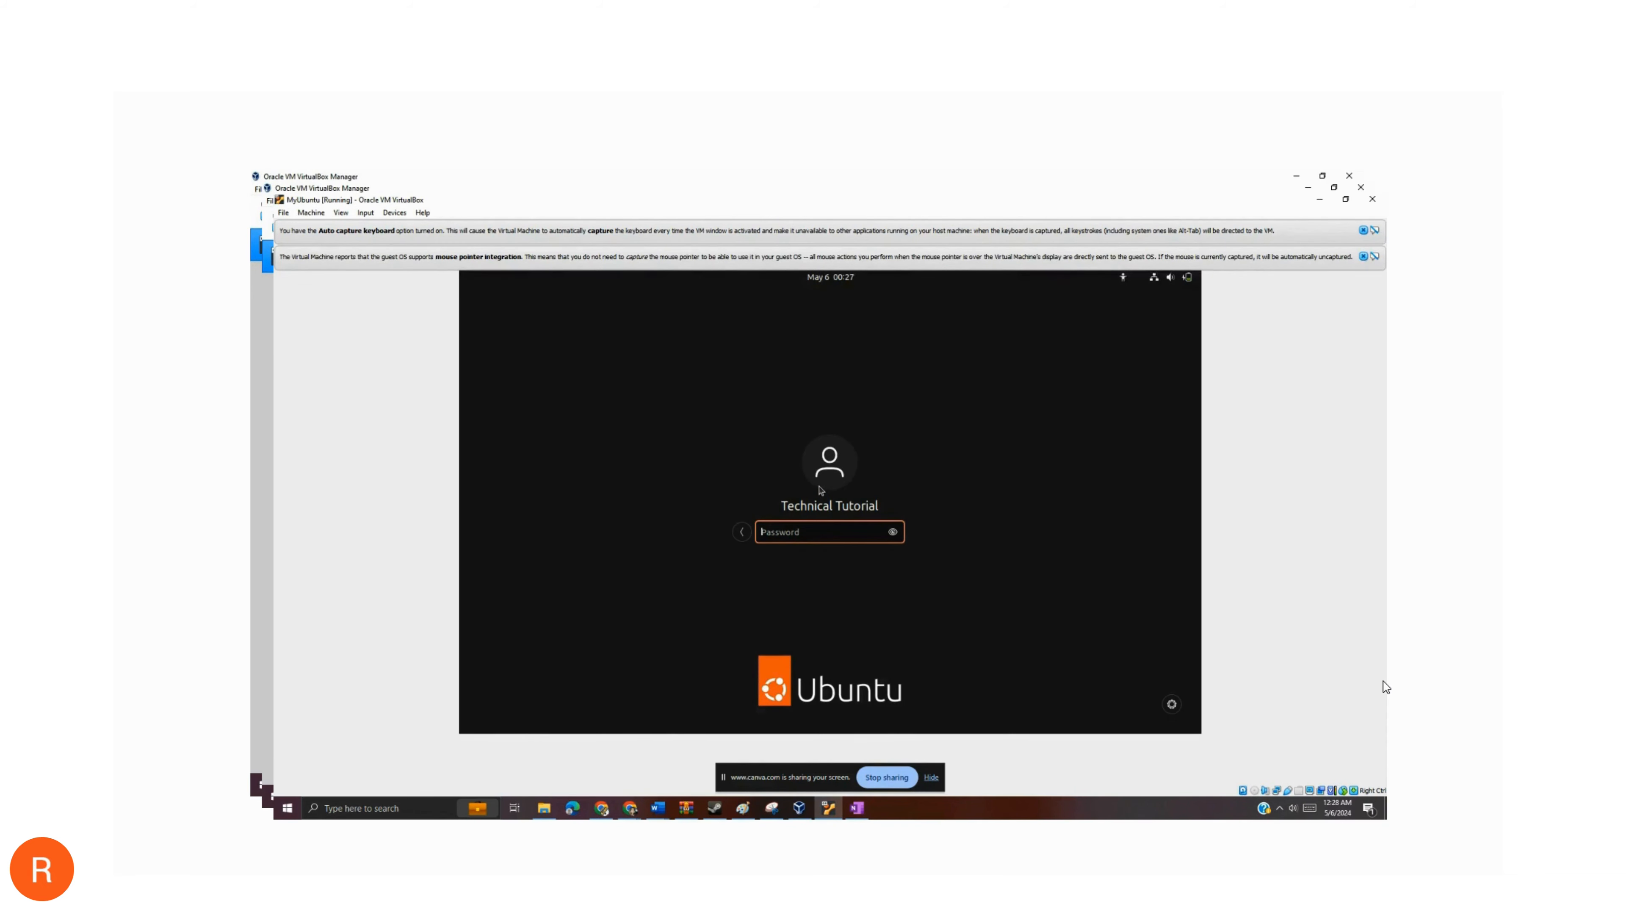
text(*********)
key(Return)
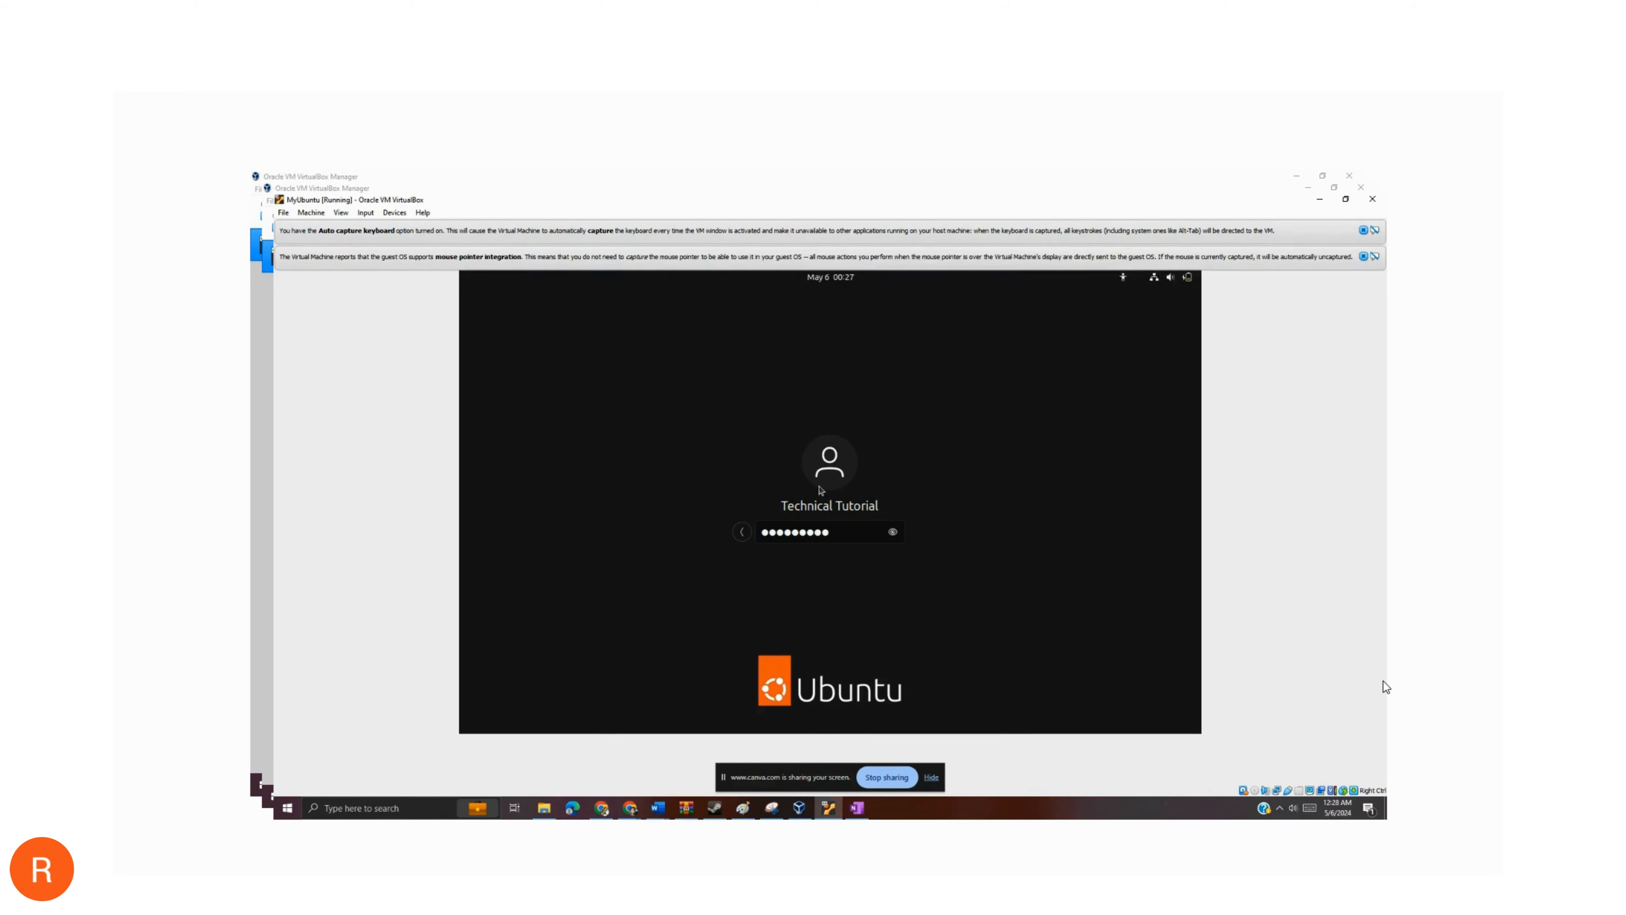
key(Return)
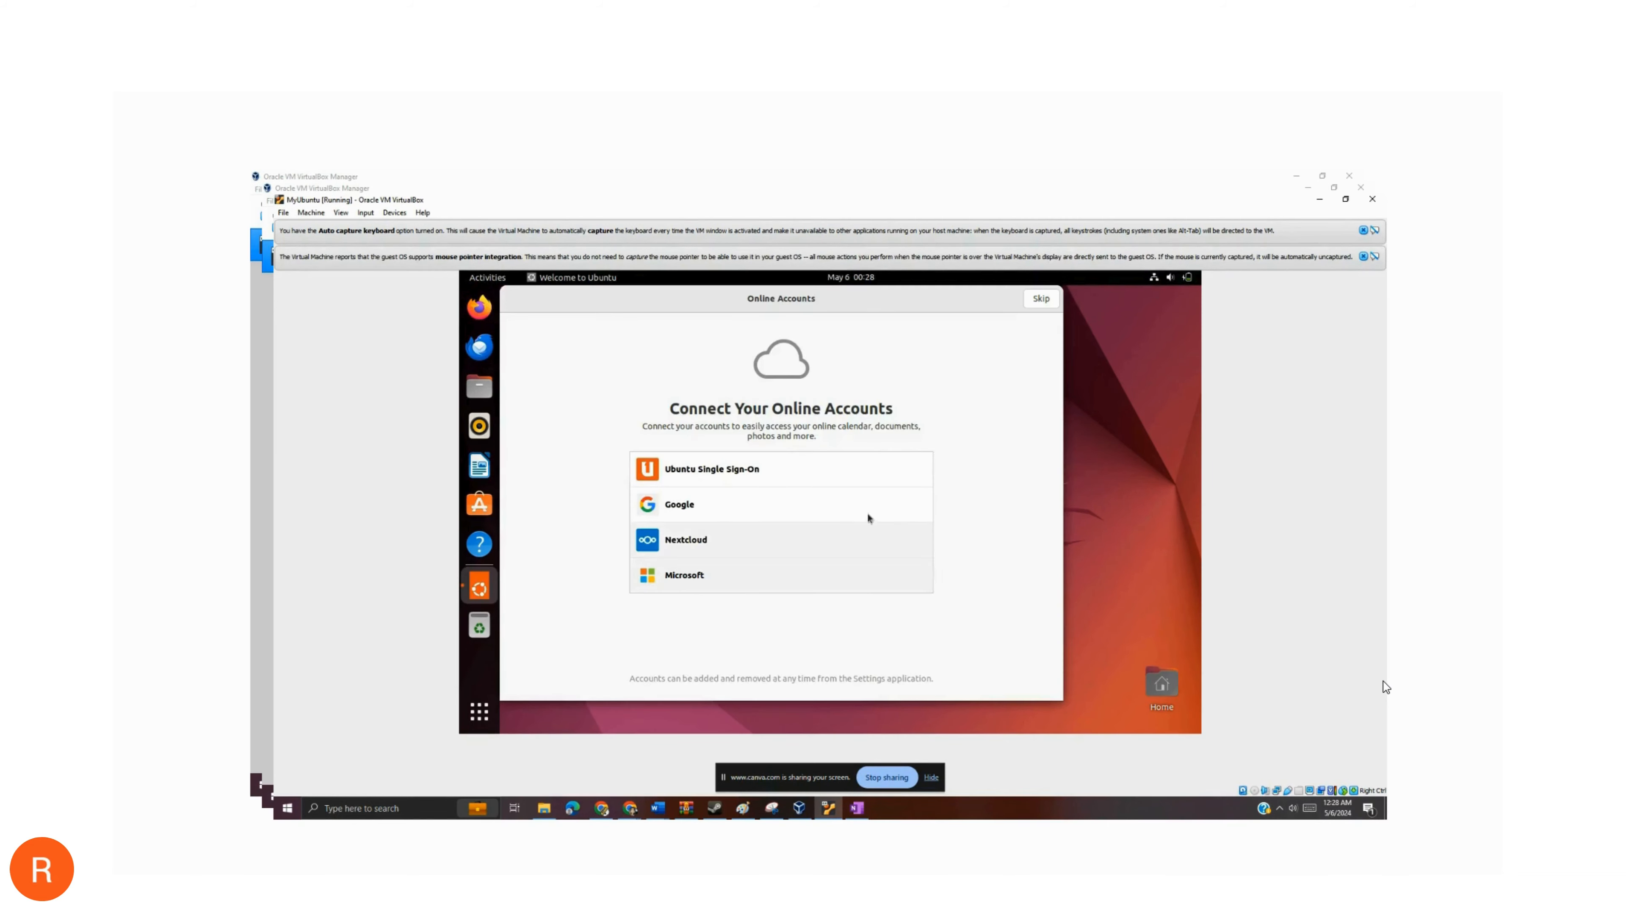
- Complete the Ubuntu welcome setup, skipping online accounts and Ubuntu Pro, declining to send system info, and leaving location services off
click(1040, 300)
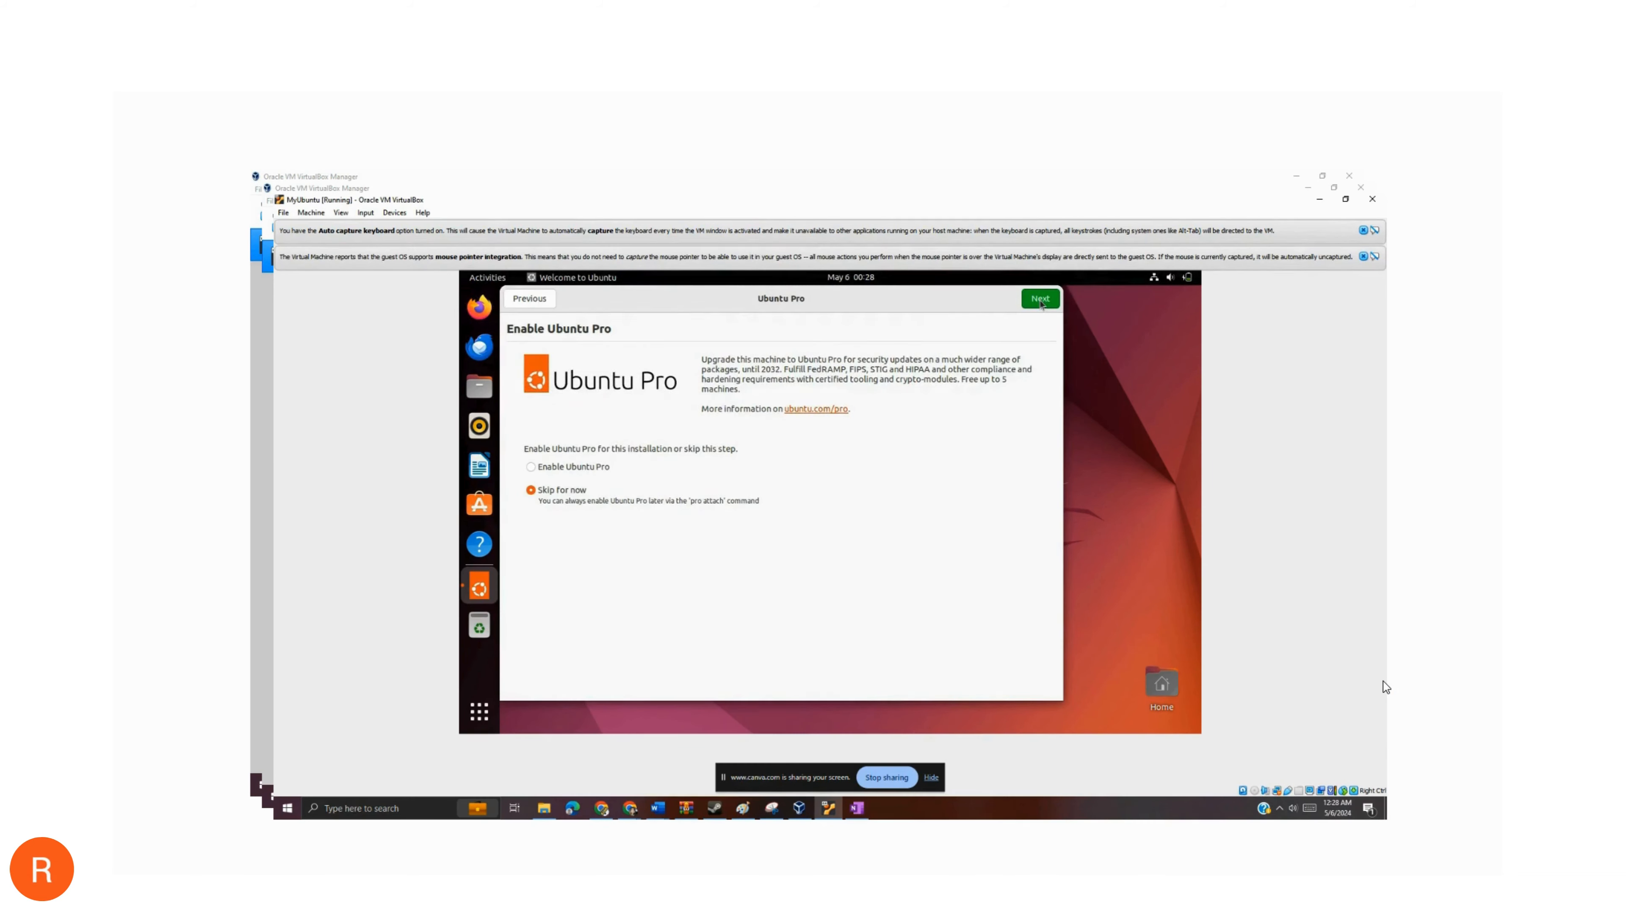
click(1040, 300)
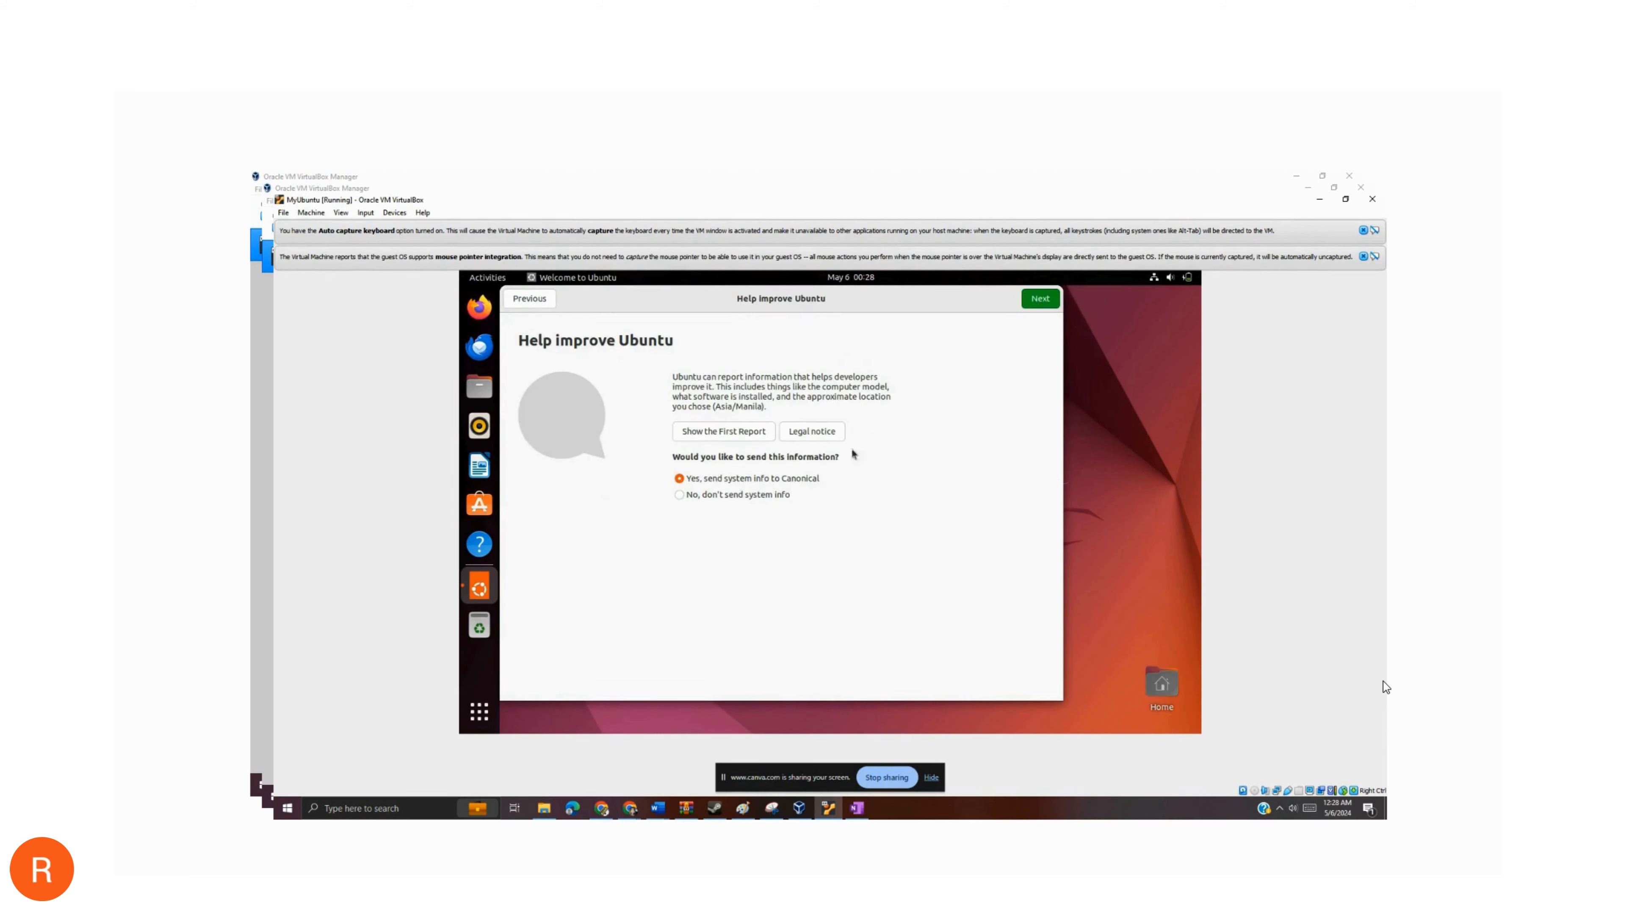
click(786, 497)
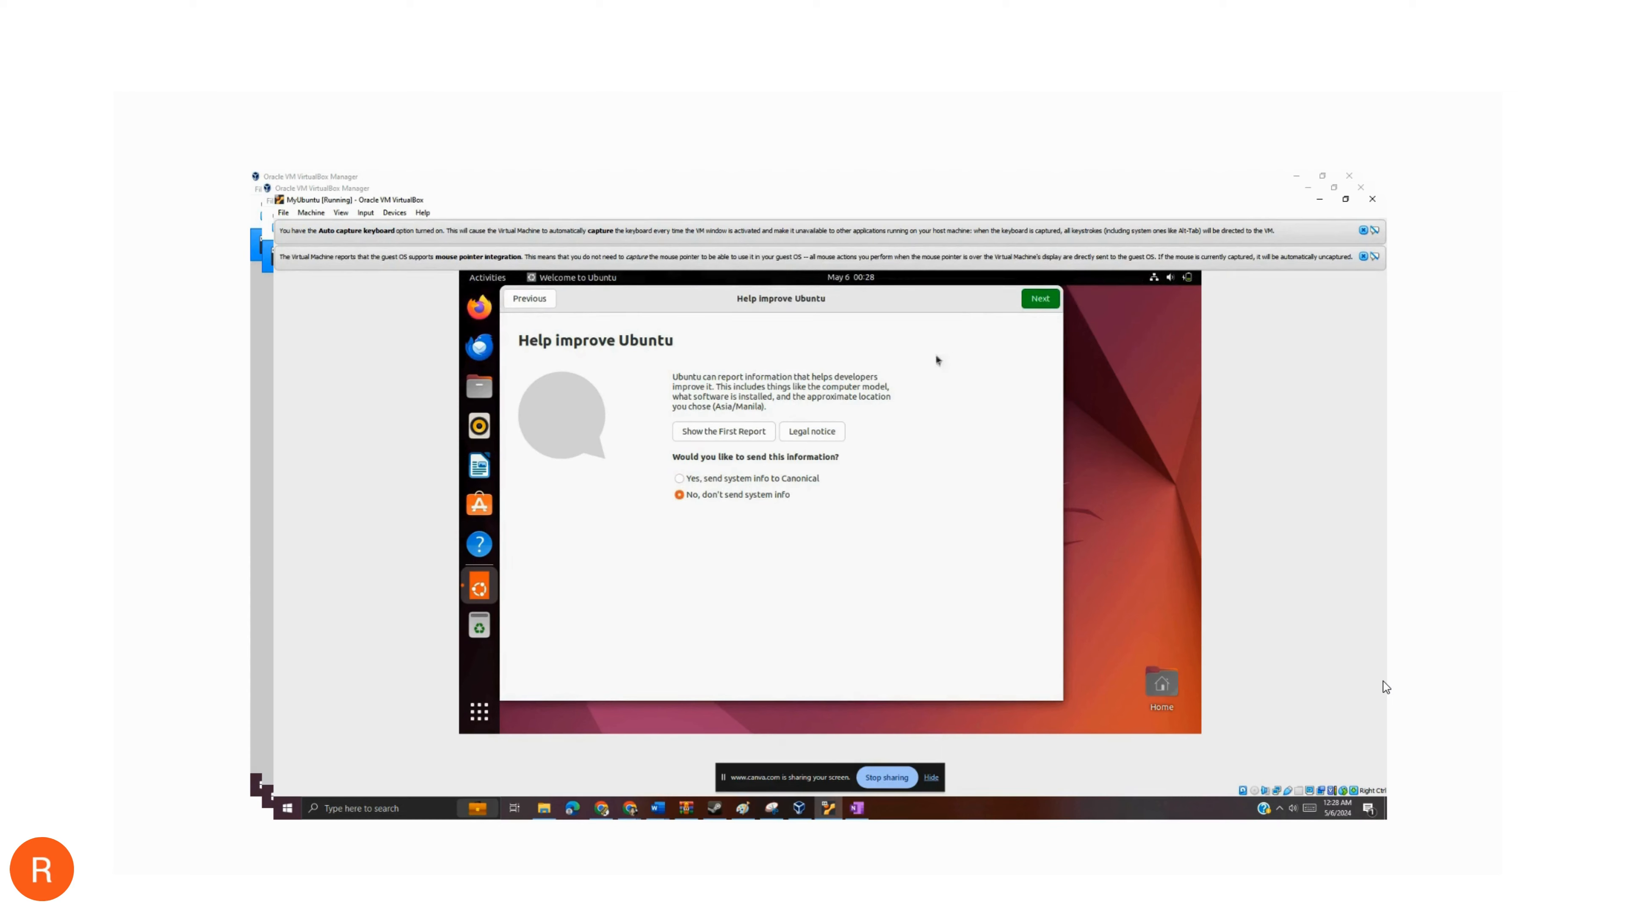
click(1028, 304)
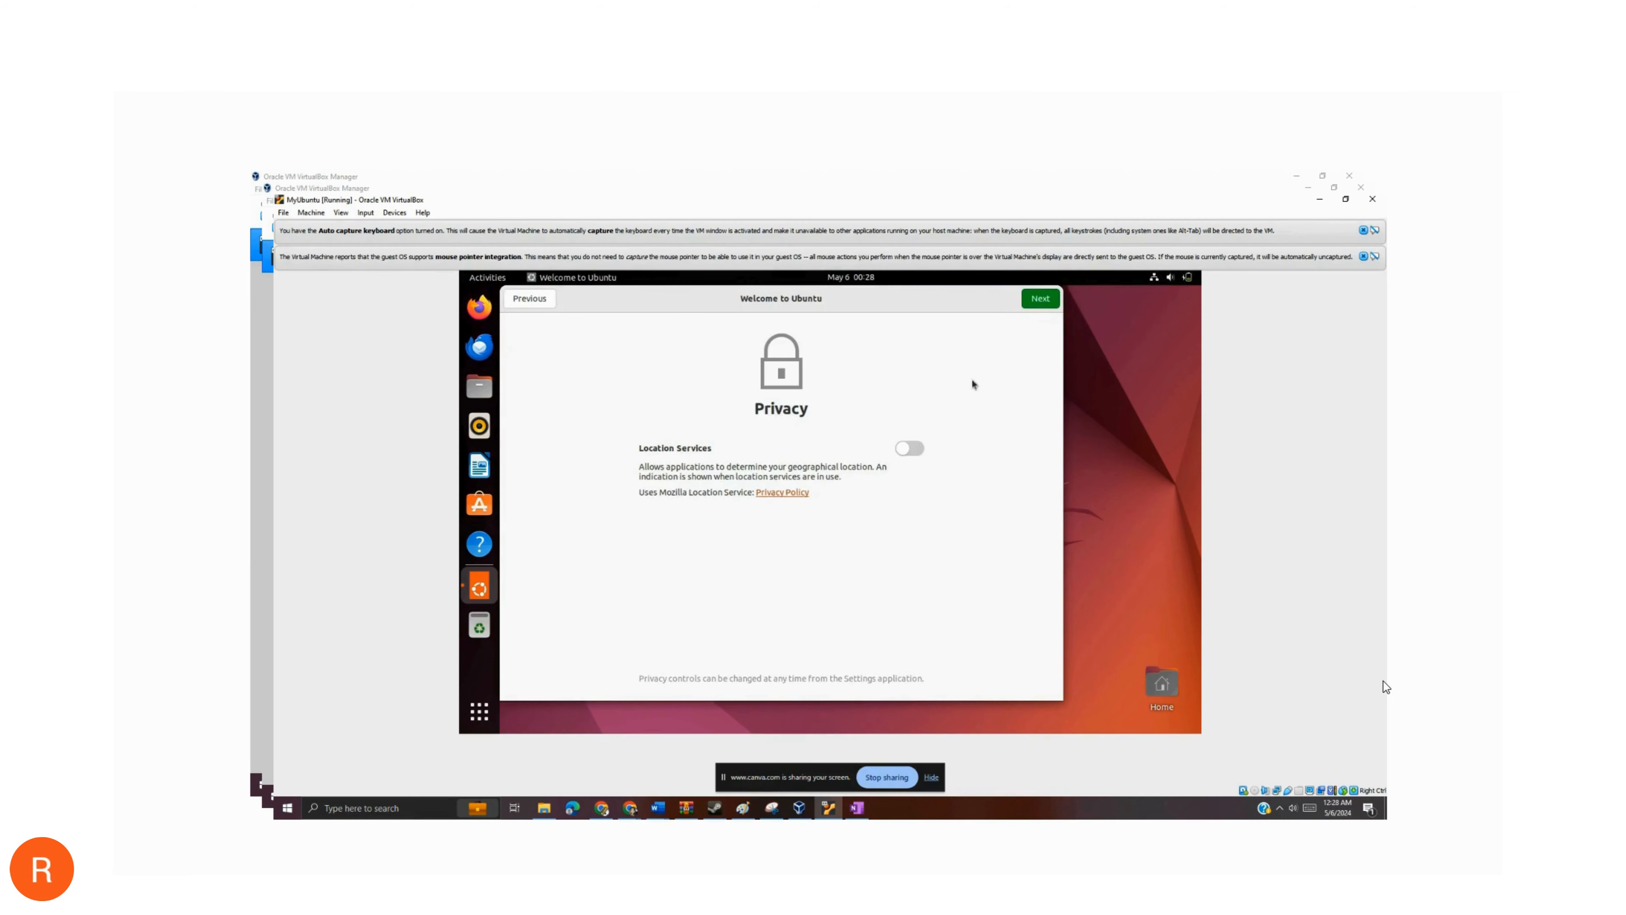
click(1043, 303)
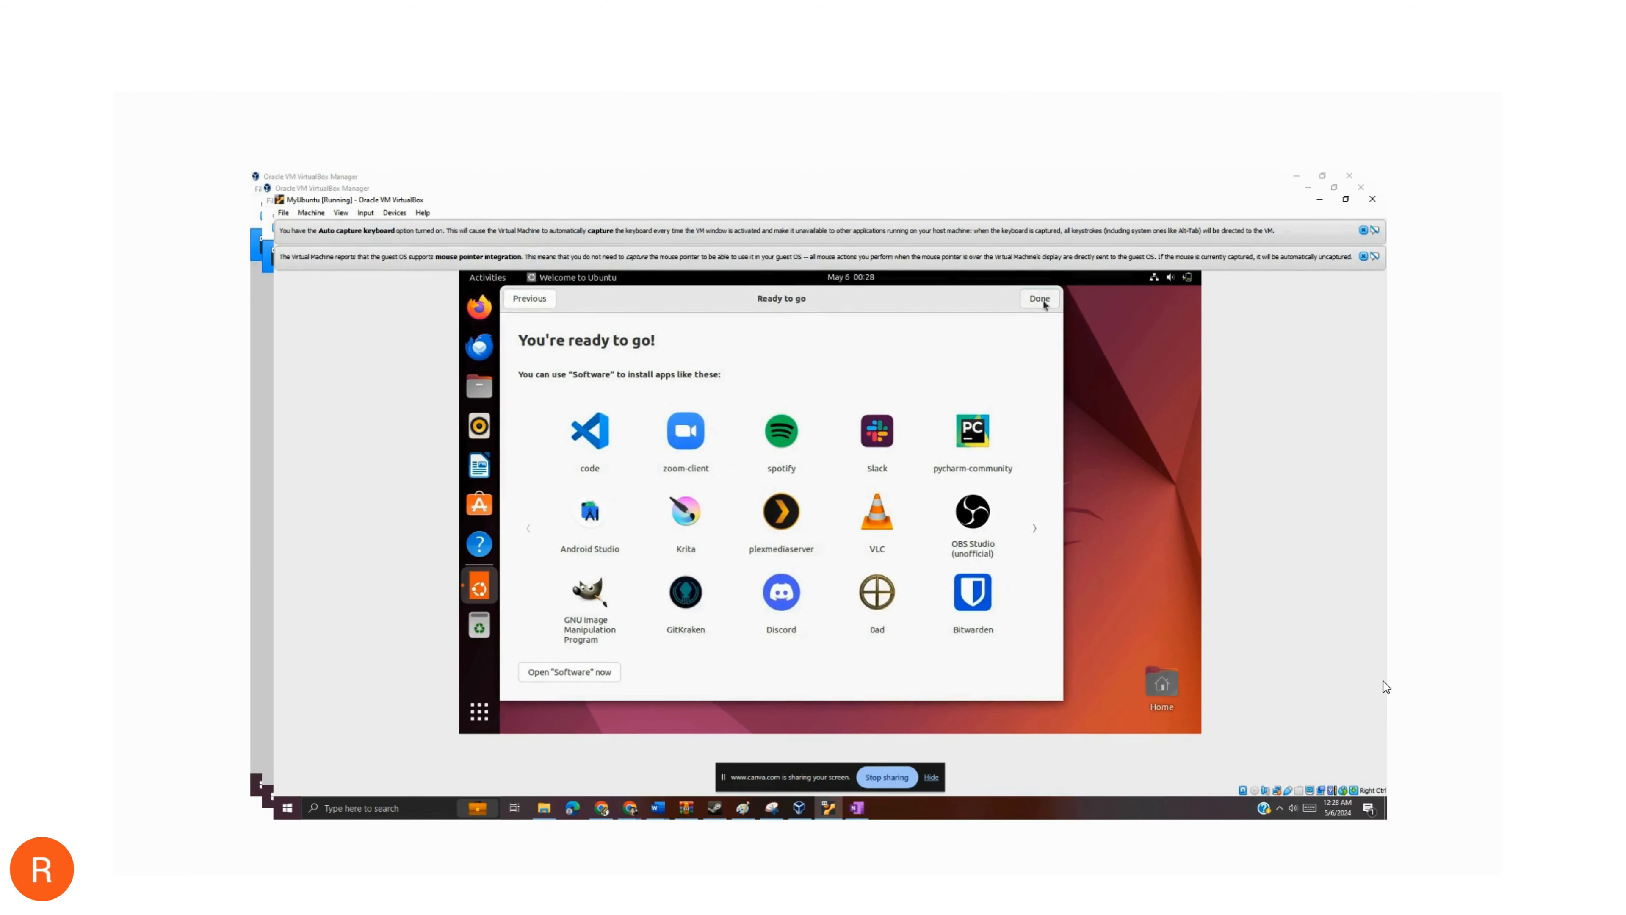
click(1040, 299)
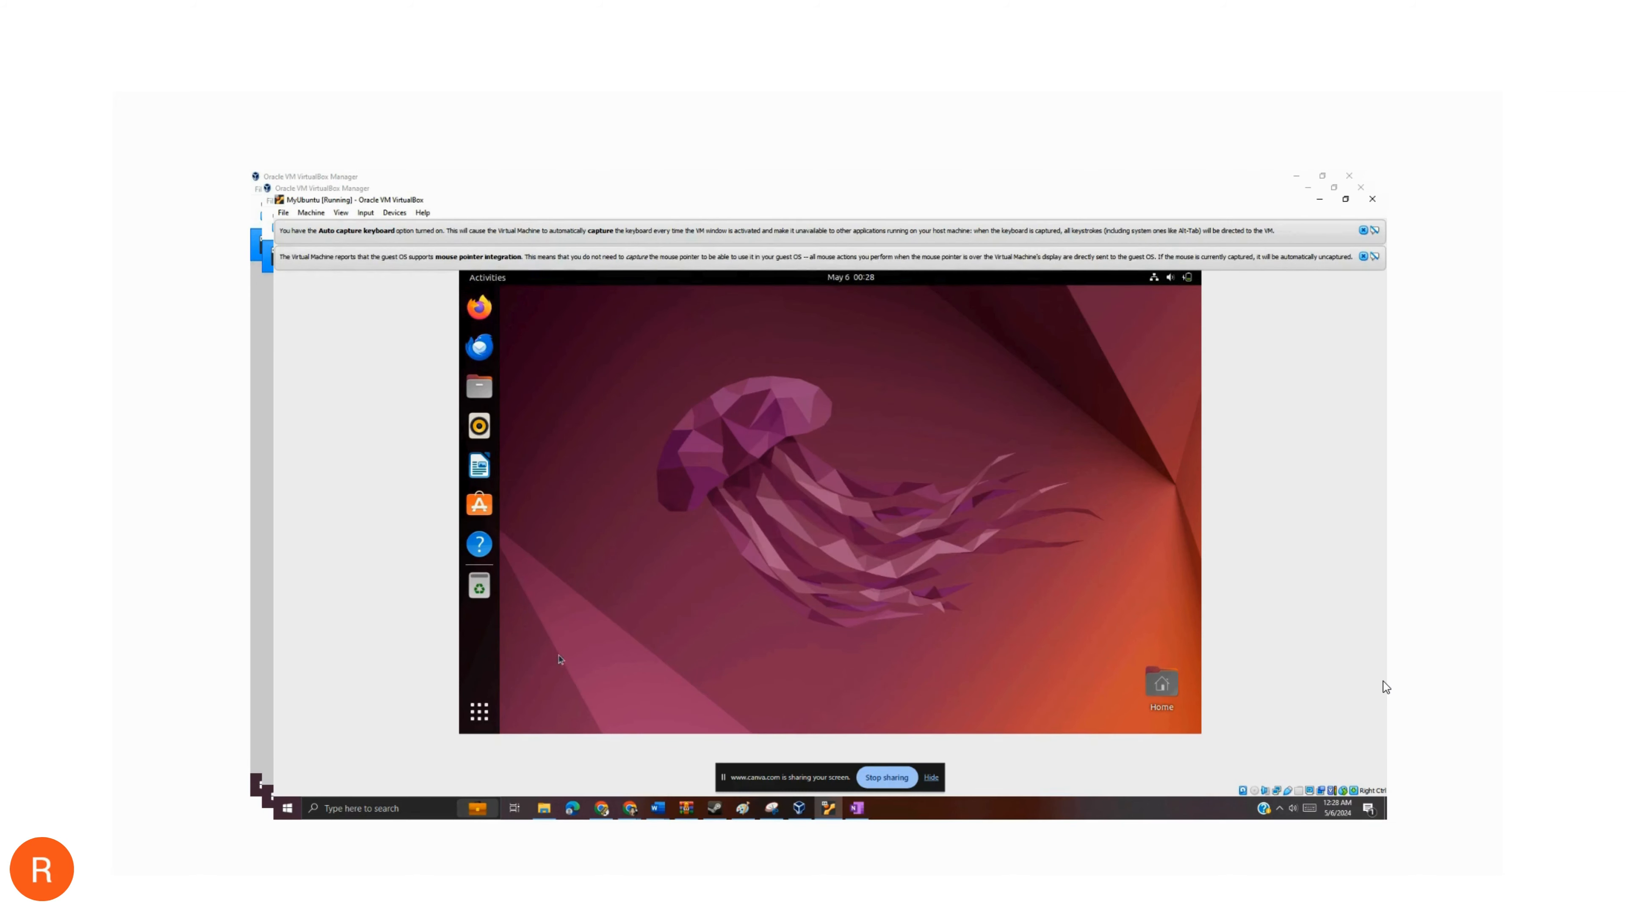
- Show the list of installed applications on the Ubuntu desktop
click(489, 710)
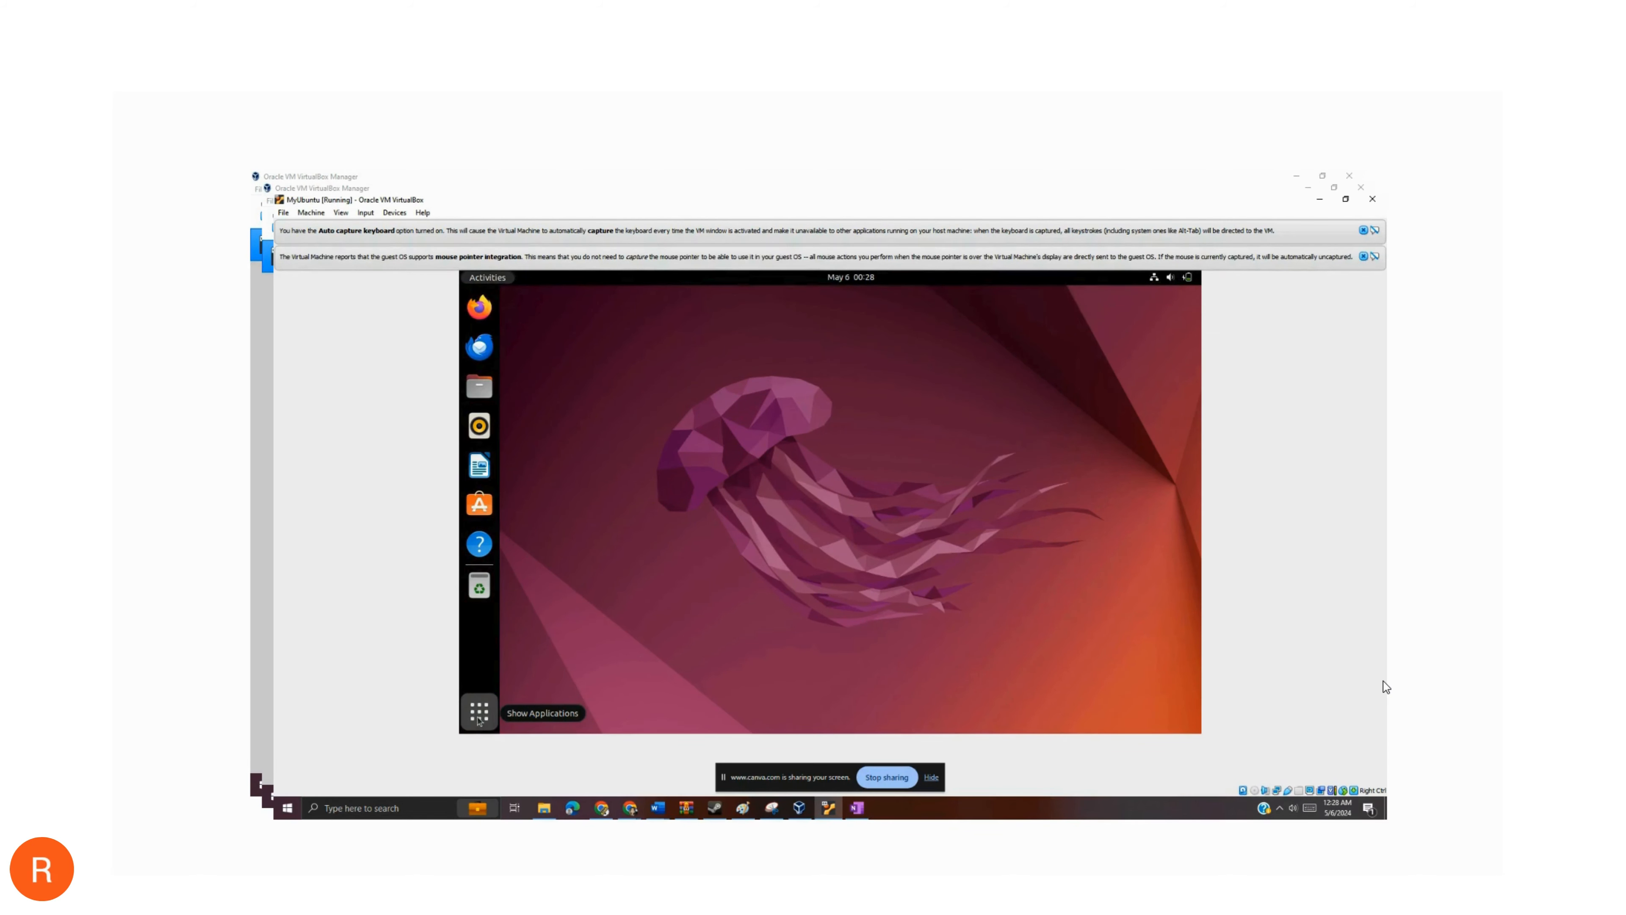